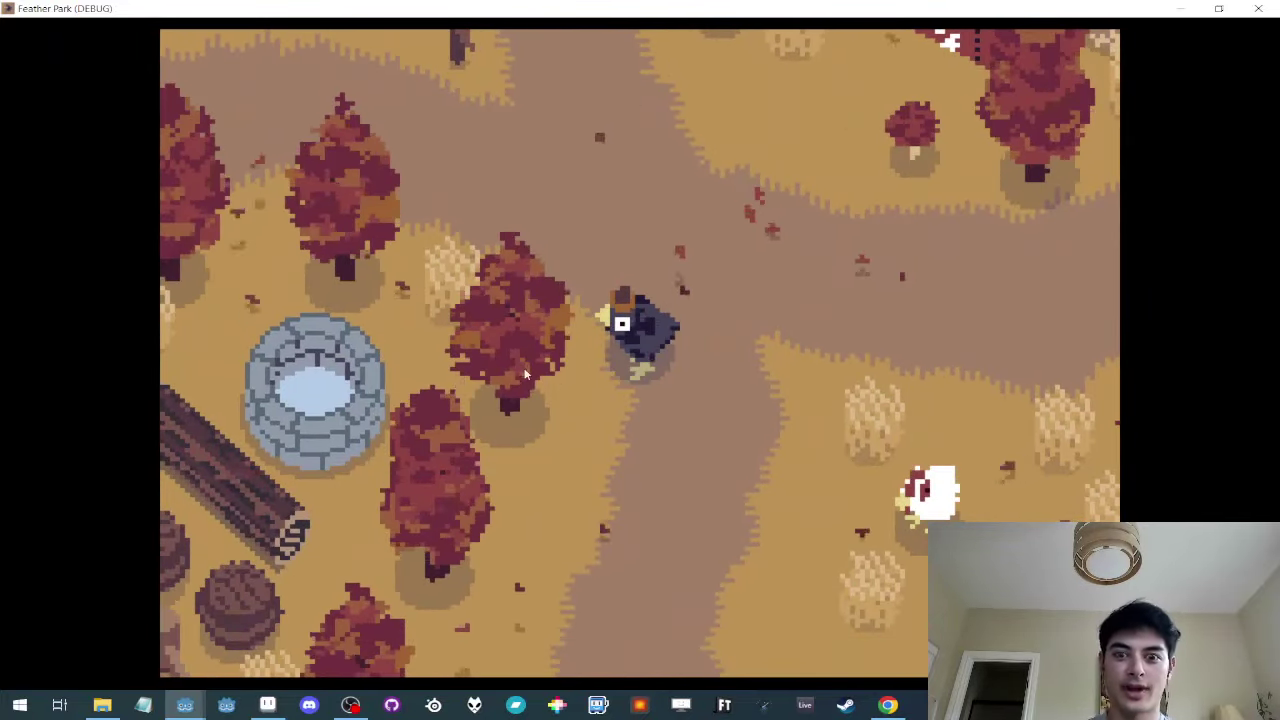
# Step: Walk the black bird around the autumn trees beside the stone well to inspect their pseudo-3D look
pyautogui.press('Down')
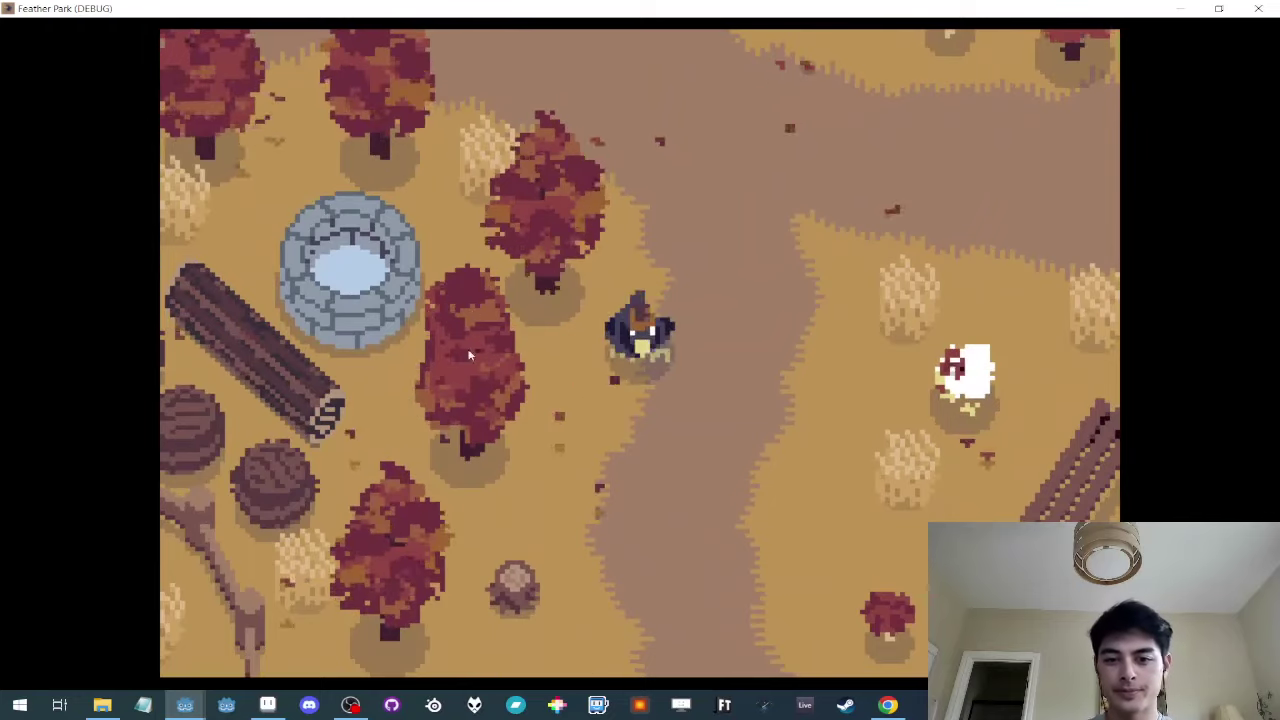
pyautogui.press('Left')
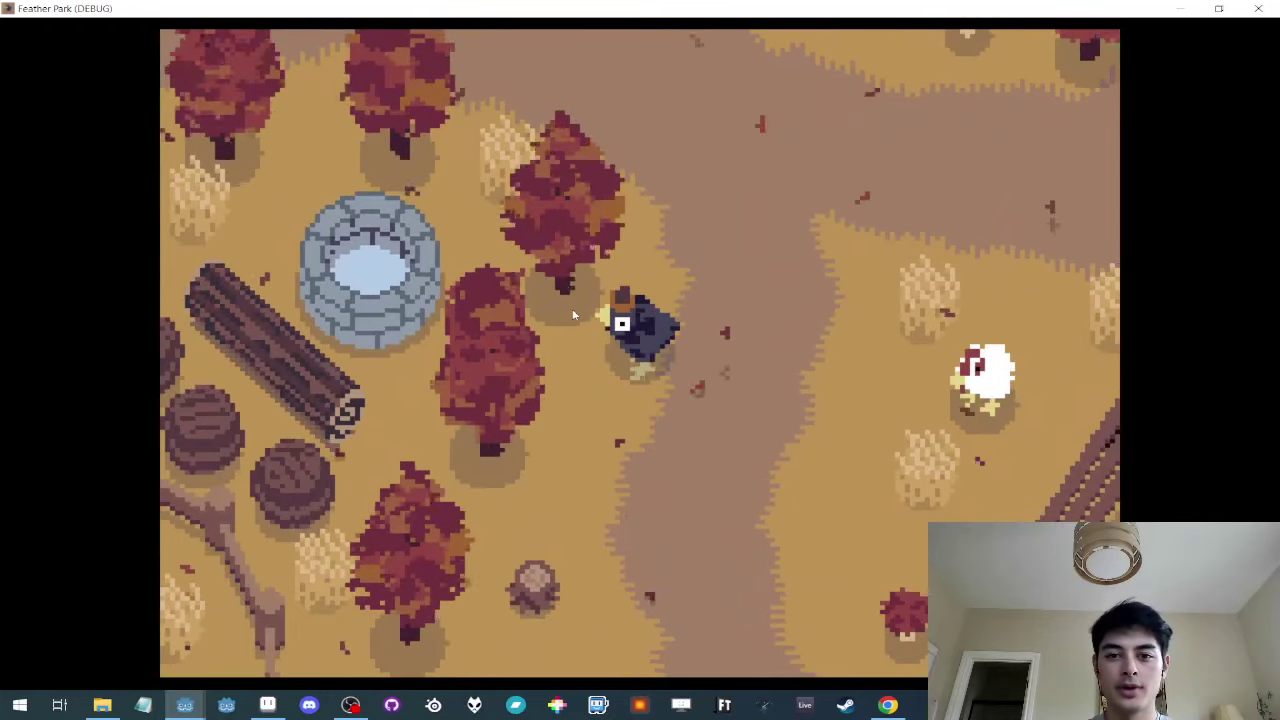
pyautogui.press('Right')
pyautogui.press('Up')
pyautogui.press('Left')
pyautogui.press('Down')
pyautogui.press('Right')
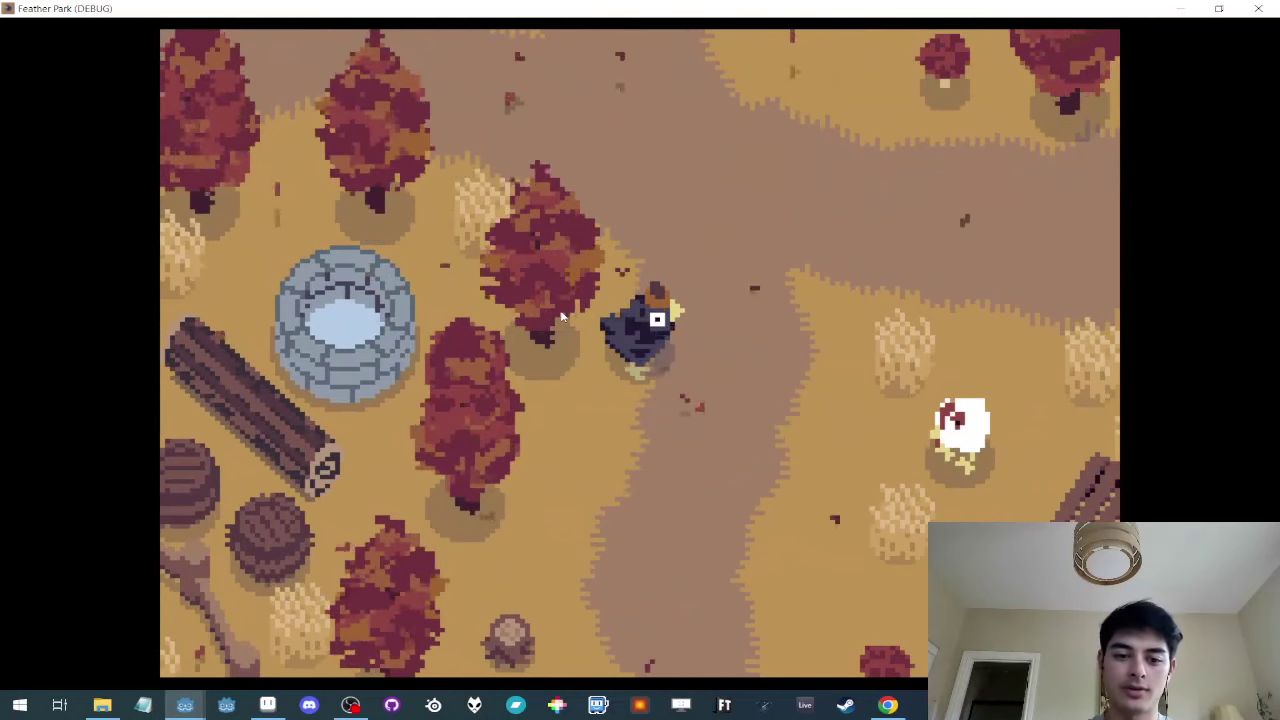
# Step: Switch to the Pseudo 3D Viewer, reposition its window and bring the tree's layer spacing to 6
pyautogui.moveTo(185, 705)
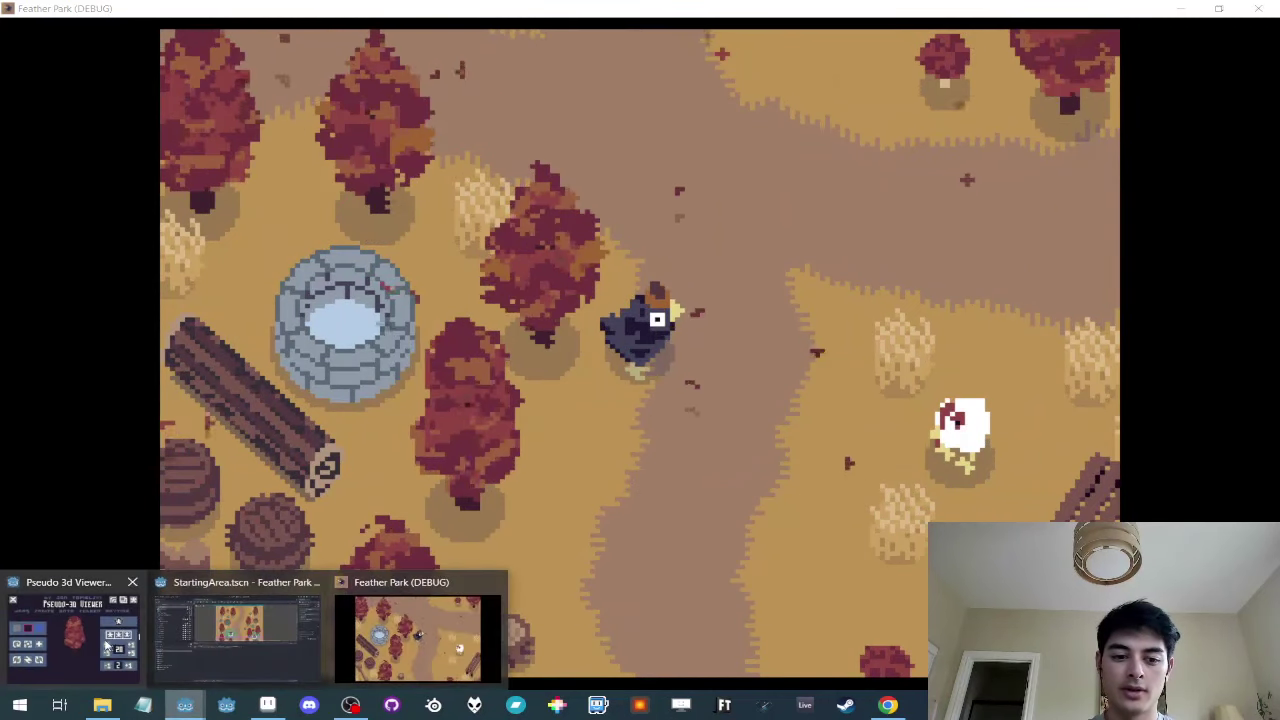
pyautogui.click(78, 628)
pyautogui.moveTo(322, 321); pyautogui.dragTo(367, 307)
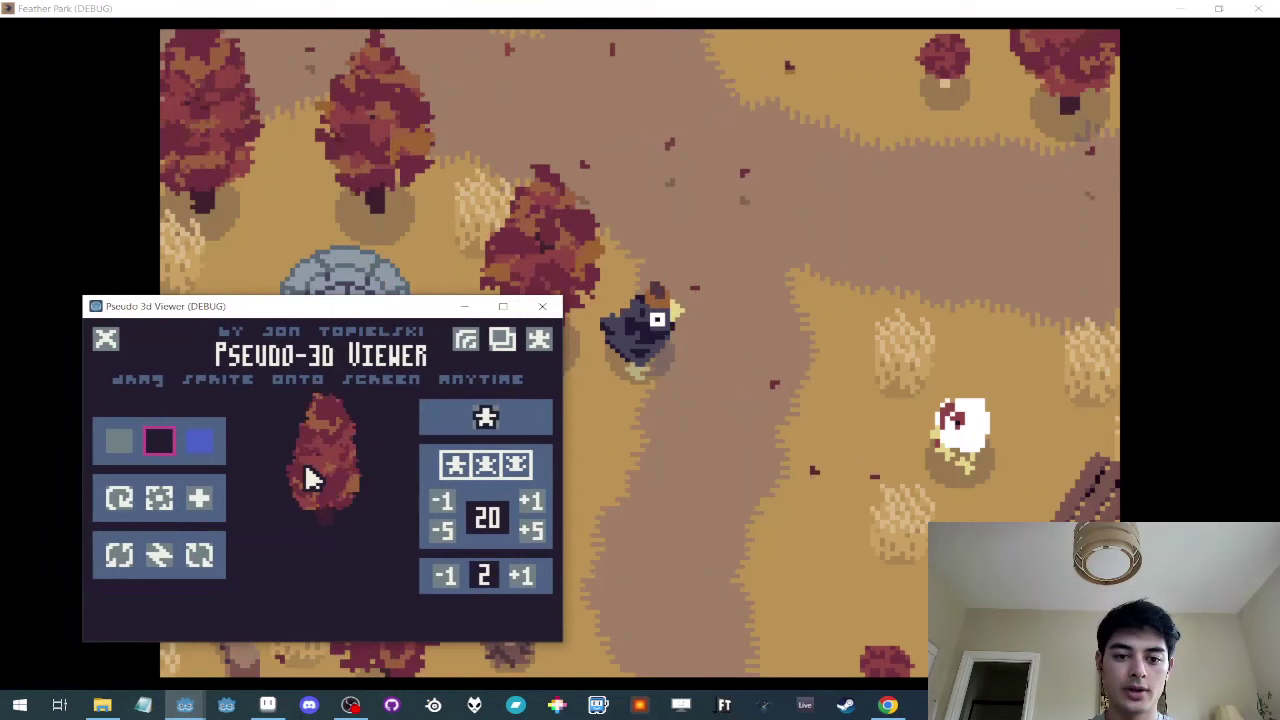
pyautogui.click(520, 575)
pyautogui.click(520, 575)
pyautogui.click(520, 575)
pyautogui.click(520, 575)
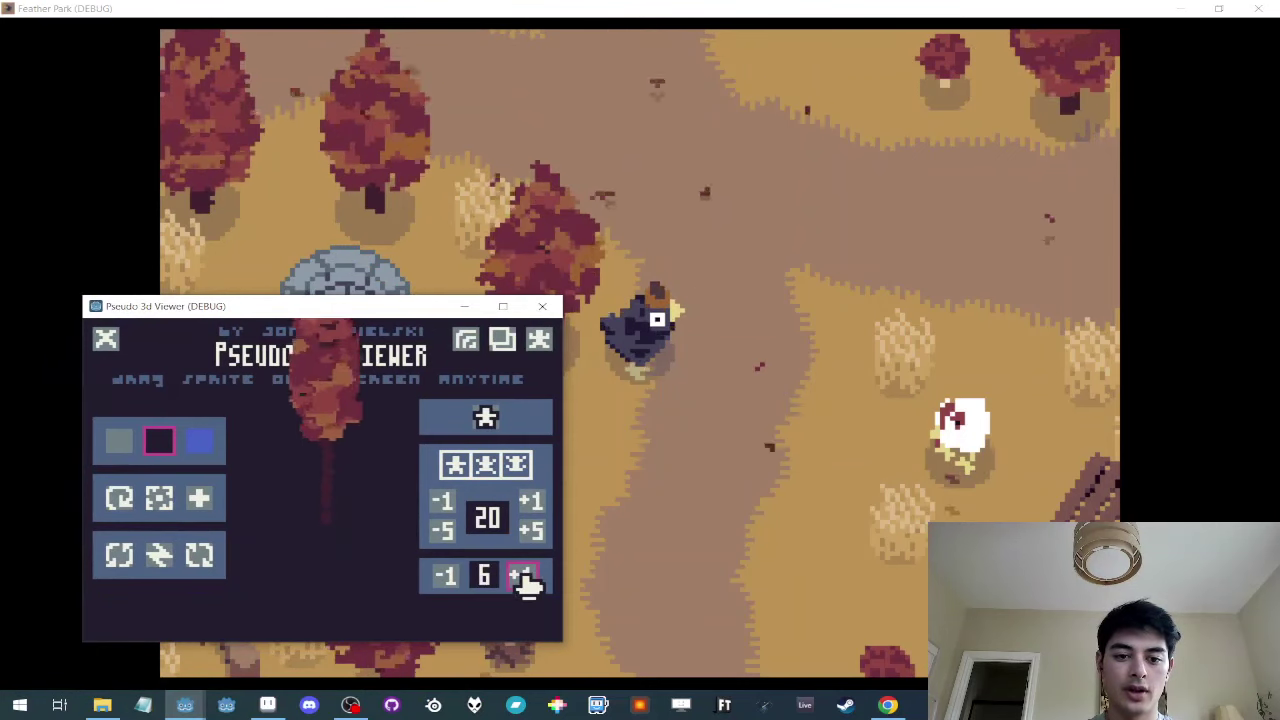
pyautogui.click(520, 575)
pyautogui.click(520, 575)
pyautogui.click(445, 576)
pyautogui.click(445, 576)
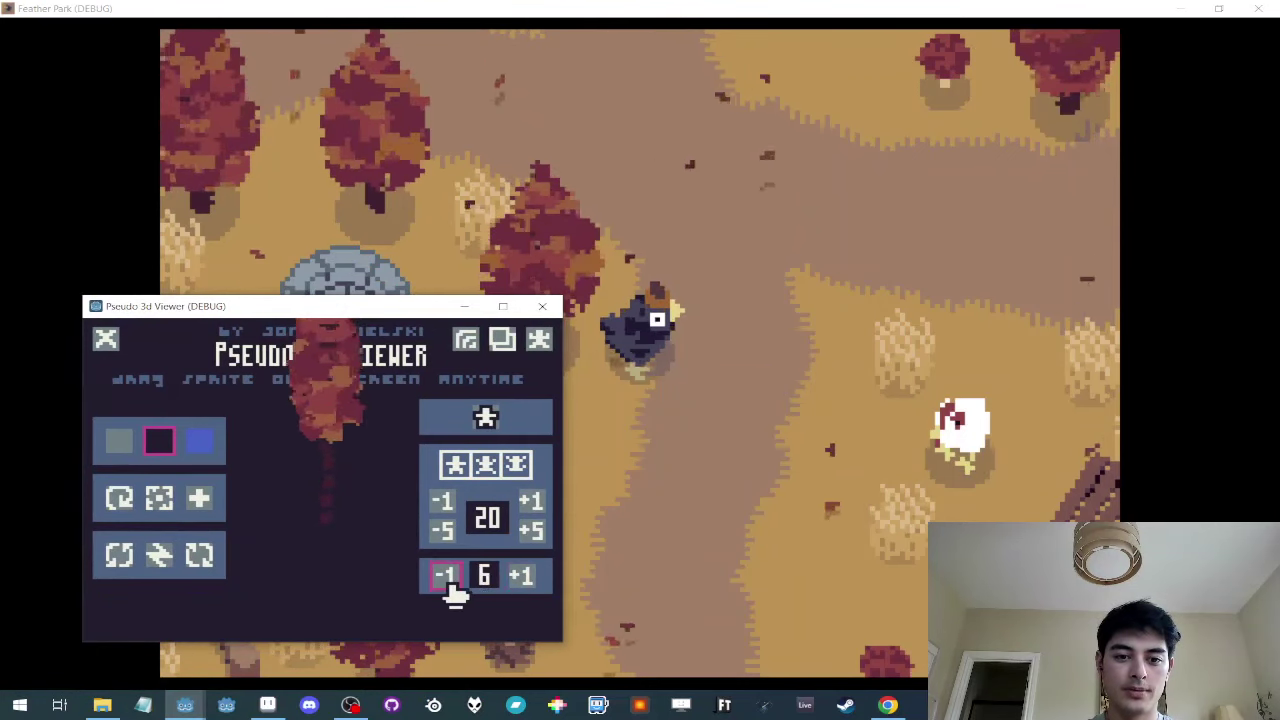
# Step: Raise the tree's layer spacing further in the Pseudo 3D Viewer, ending at 9
pyautogui.click(524, 577)
pyautogui.click(526, 577)
pyautogui.click(526, 577)
pyautogui.click(526, 577)
pyautogui.click(527, 577)
pyautogui.click(444, 577)
pyautogui.click(444, 577)
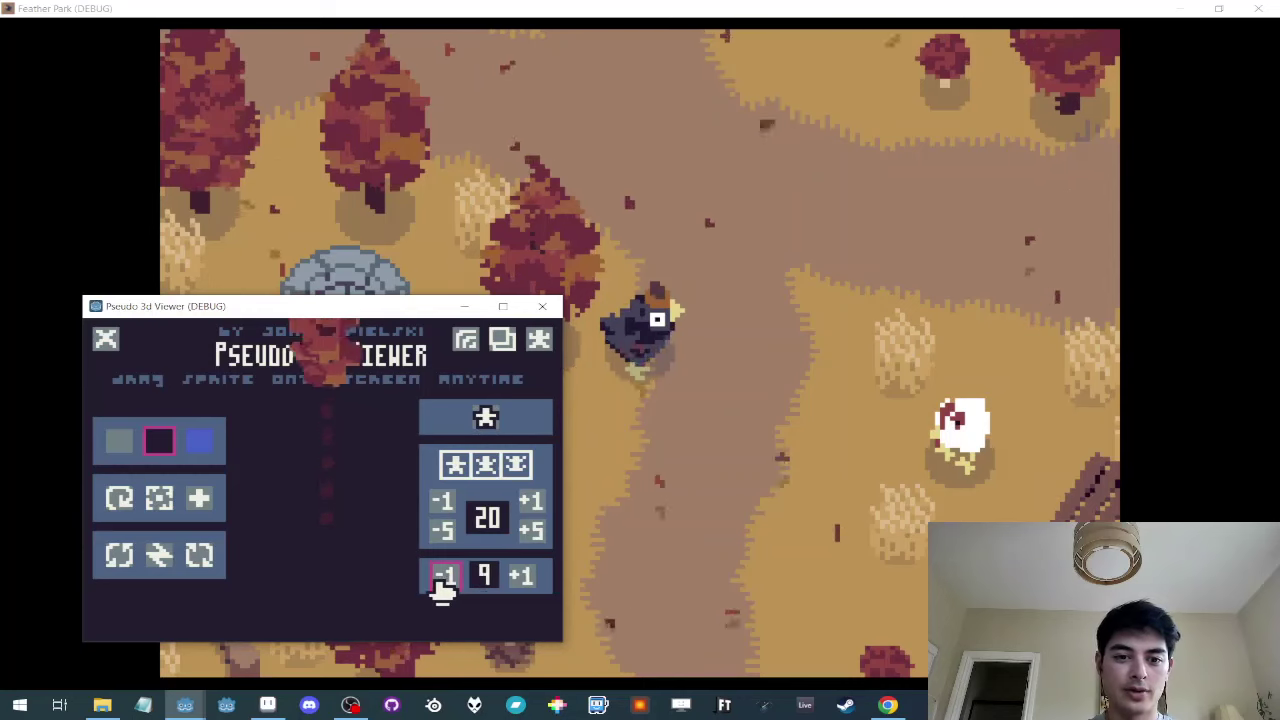
# Step: Lower the tree's layer spacing to 2 so the slices form a solid tree
pyautogui.click(444, 577)
pyautogui.click(444, 577)
pyautogui.click(444, 577)
pyautogui.click(444, 577)
pyautogui.click(444, 577)
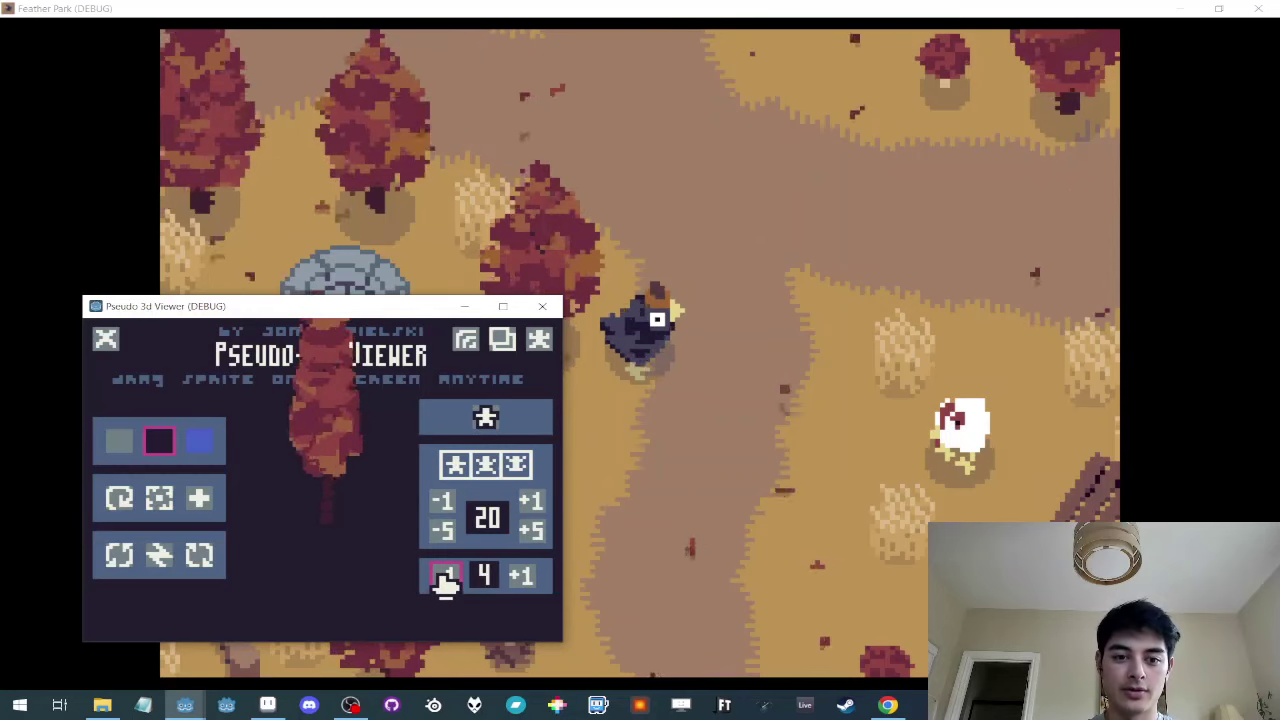
pyautogui.click(444, 577)
pyautogui.click(444, 577)
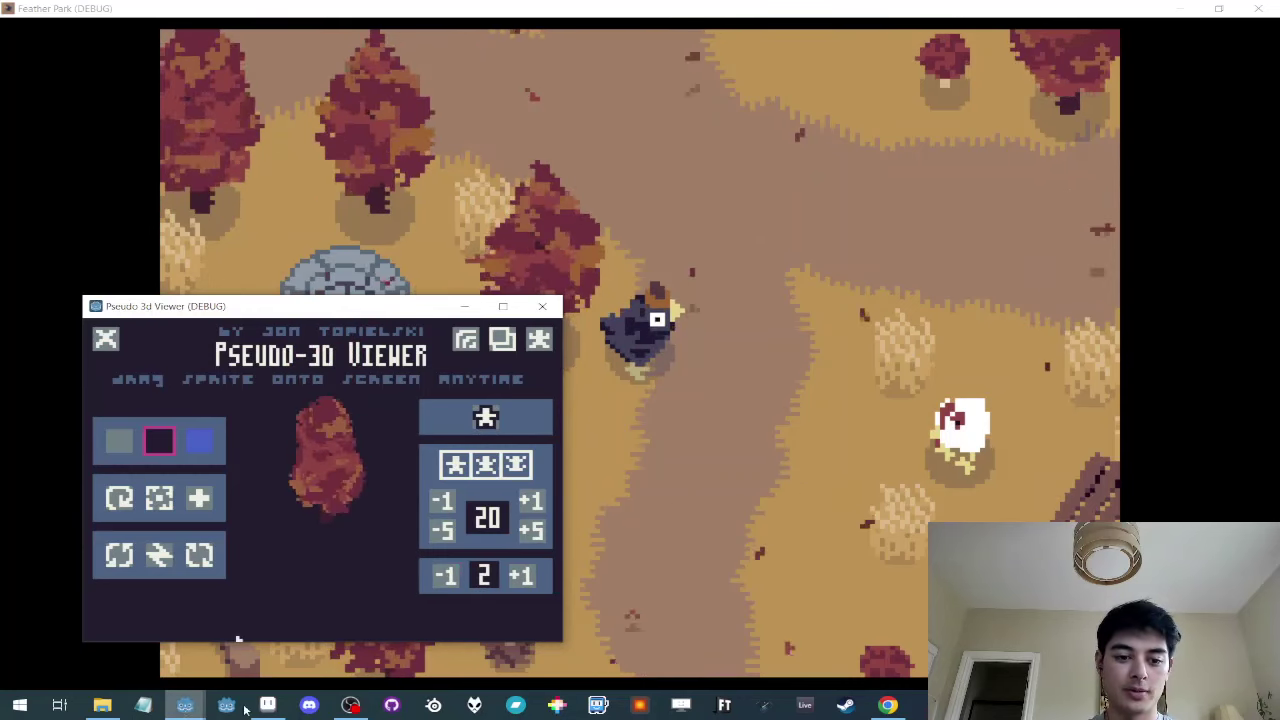
# Step: Switch to Aseprite and examine the tree slices in the Tree_1.png sprite sheet and its frame-by-frame copy
pyautogui.click(267, 705)
pyautogui.moveTo(588, 339); pyautogui.dragTo(684, 319, button='middle')
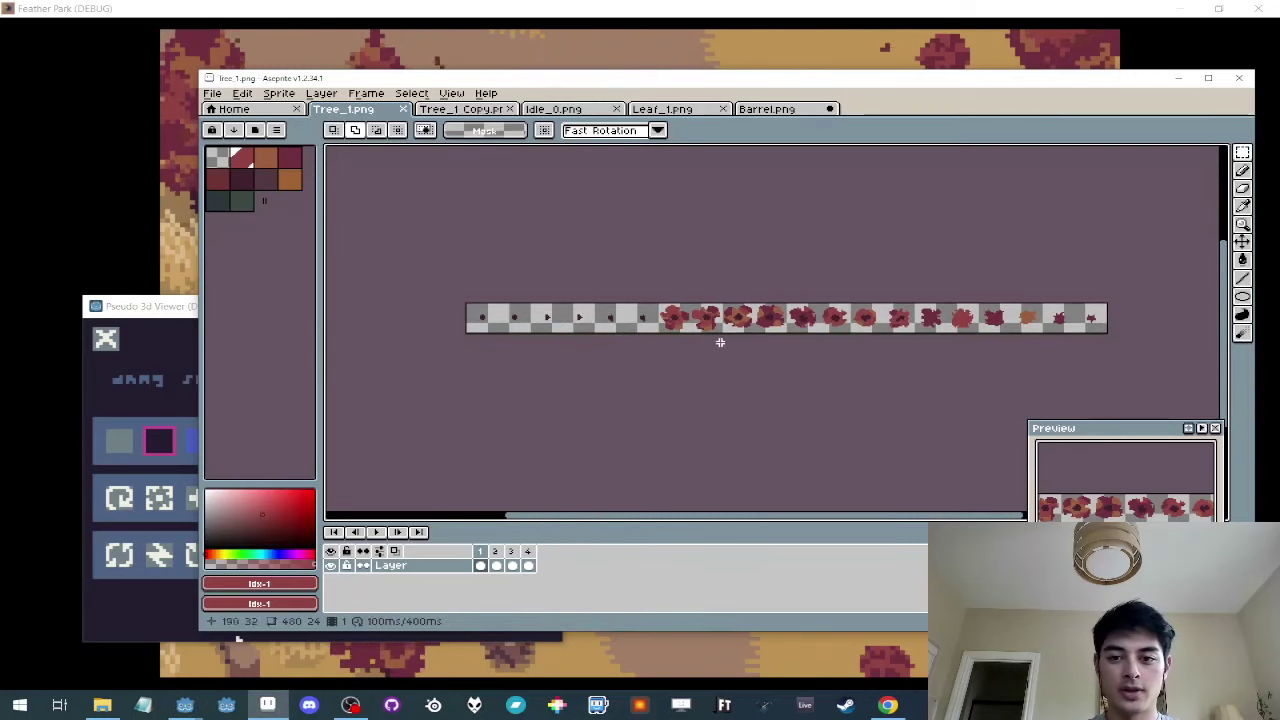
pyautogui.scroll(3, 720, 342)
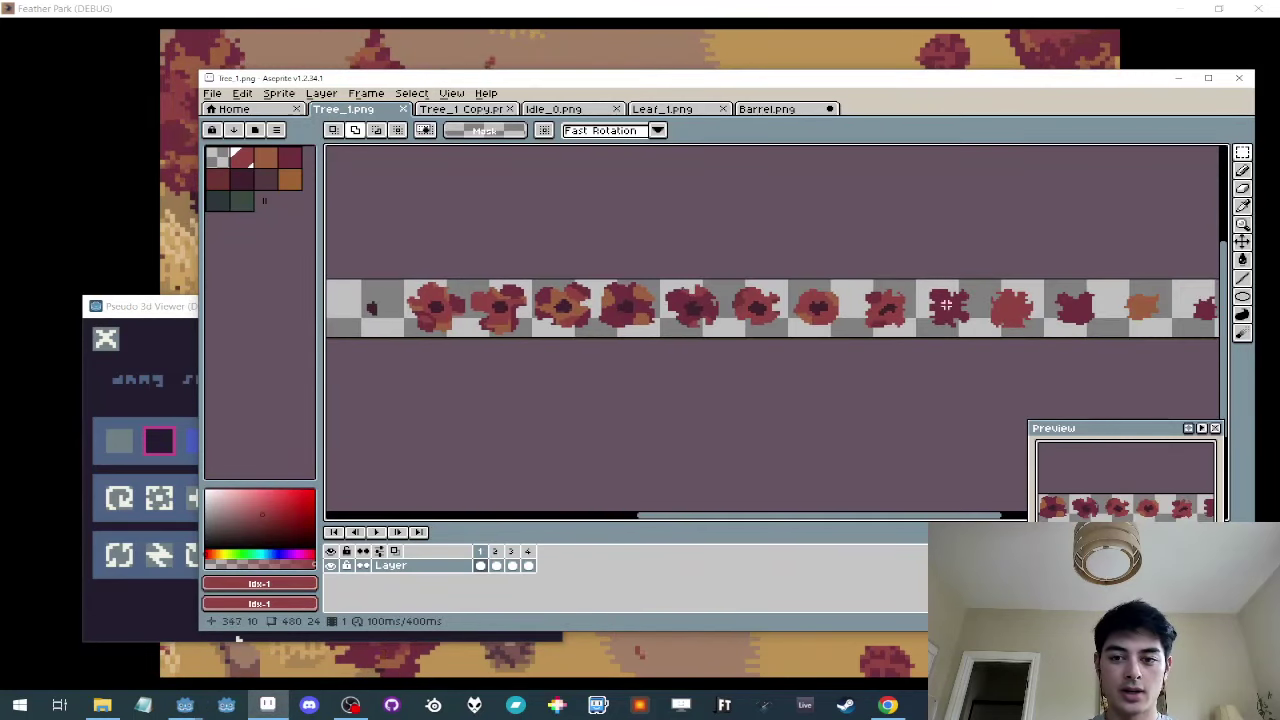
pyautogui.scroll(-2, 757, 312)
pyautogui.moveTo(657, 302); pyautogui.dragTo(773, 286, button='middle')
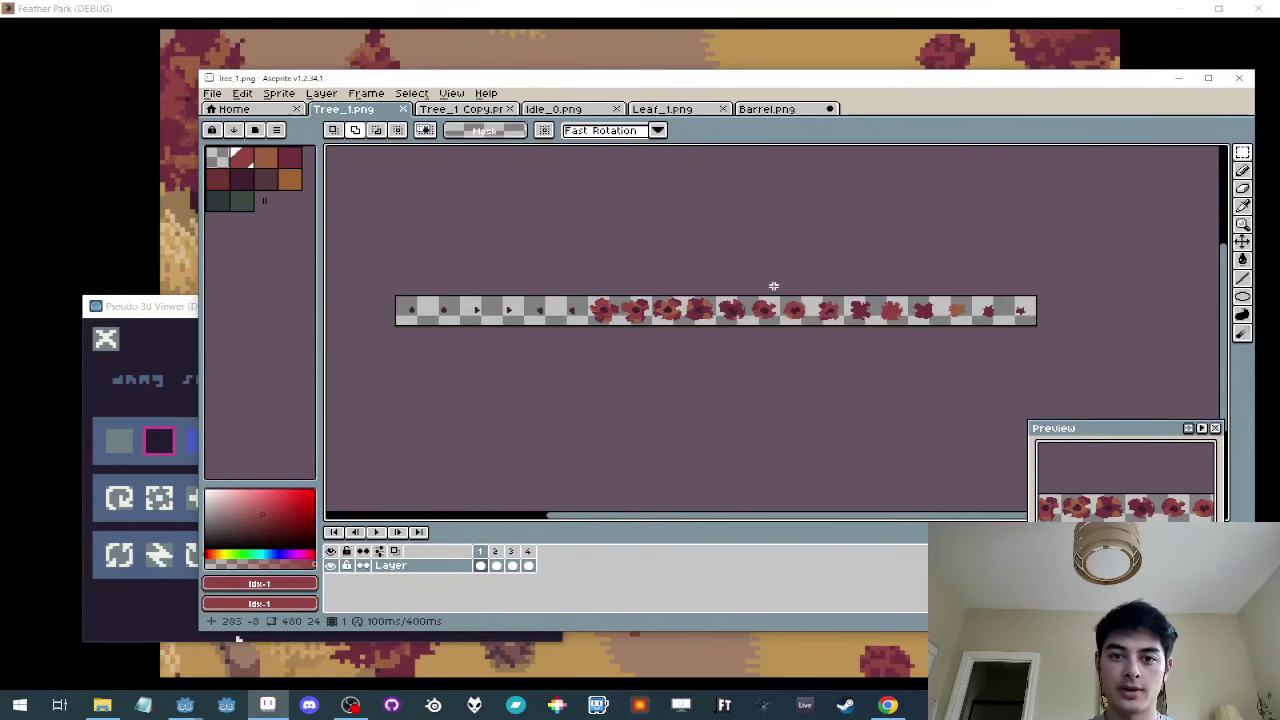
pyautogui.click(449, 110)
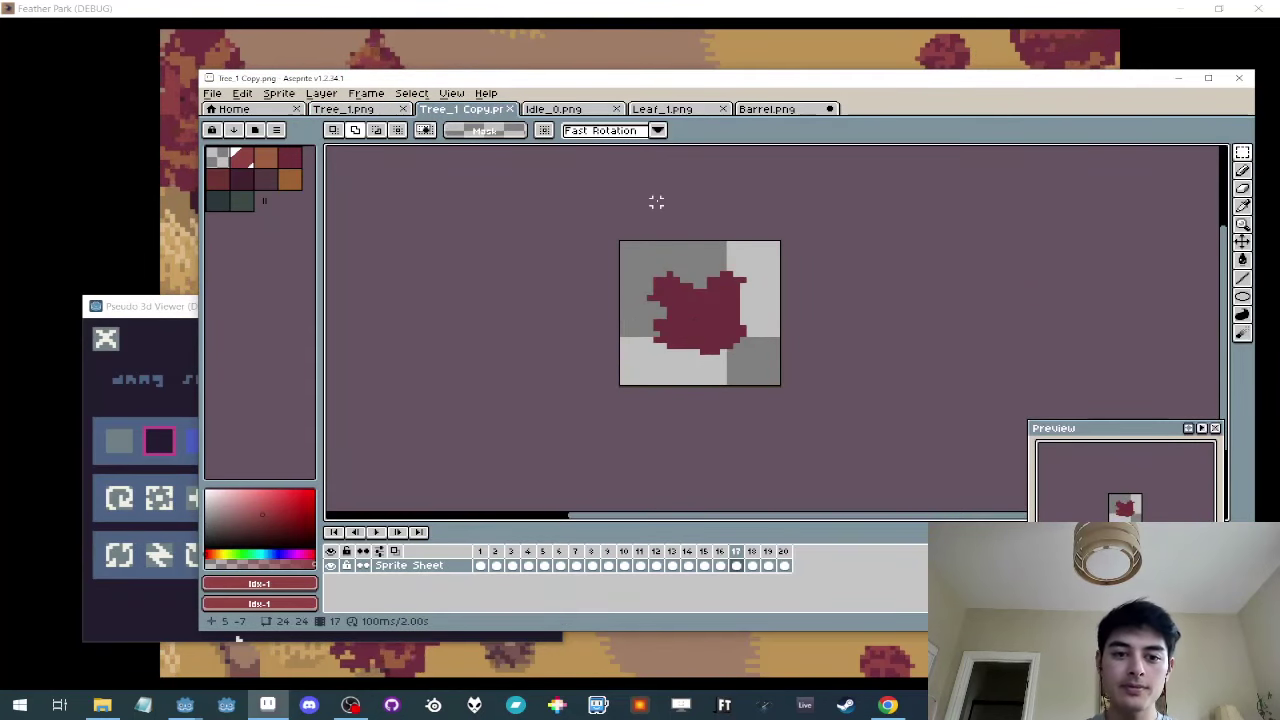
# Step: Switch back to the Feather Park game and walk the bird past the wooden signpost and toward the red barn
pyautogui.click(170, 306)
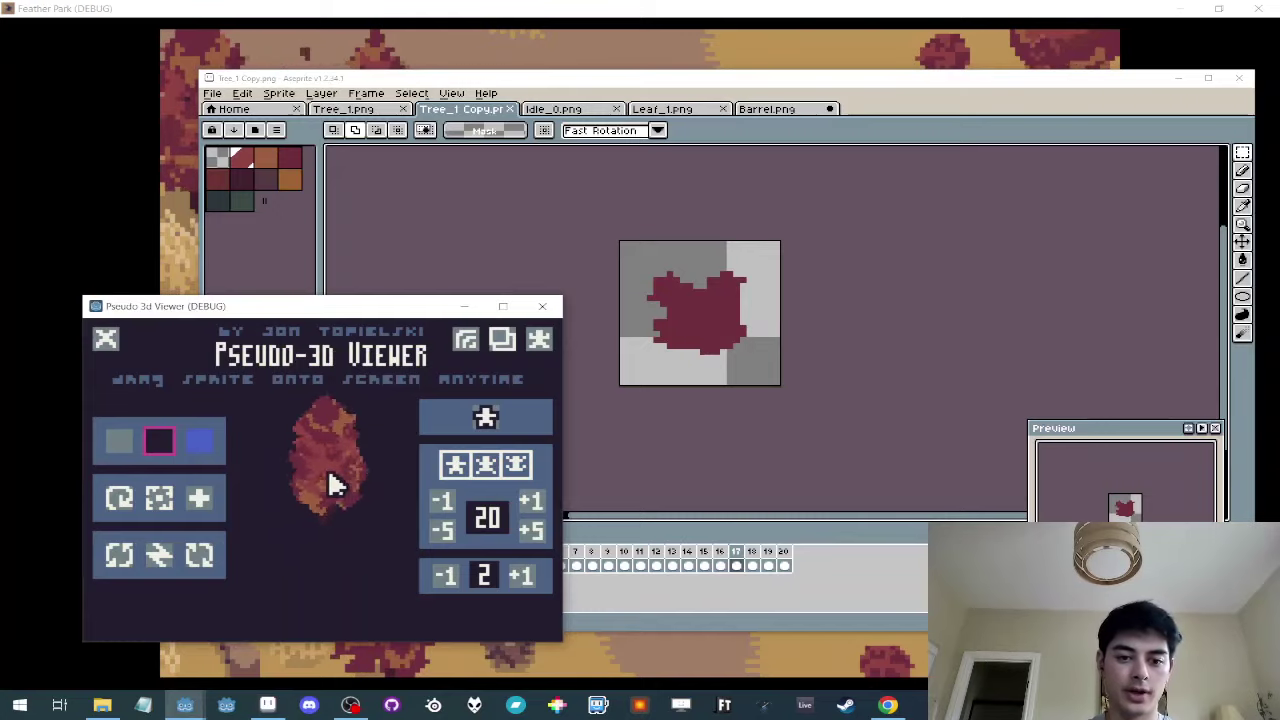
pyautogui.click(143, 223)
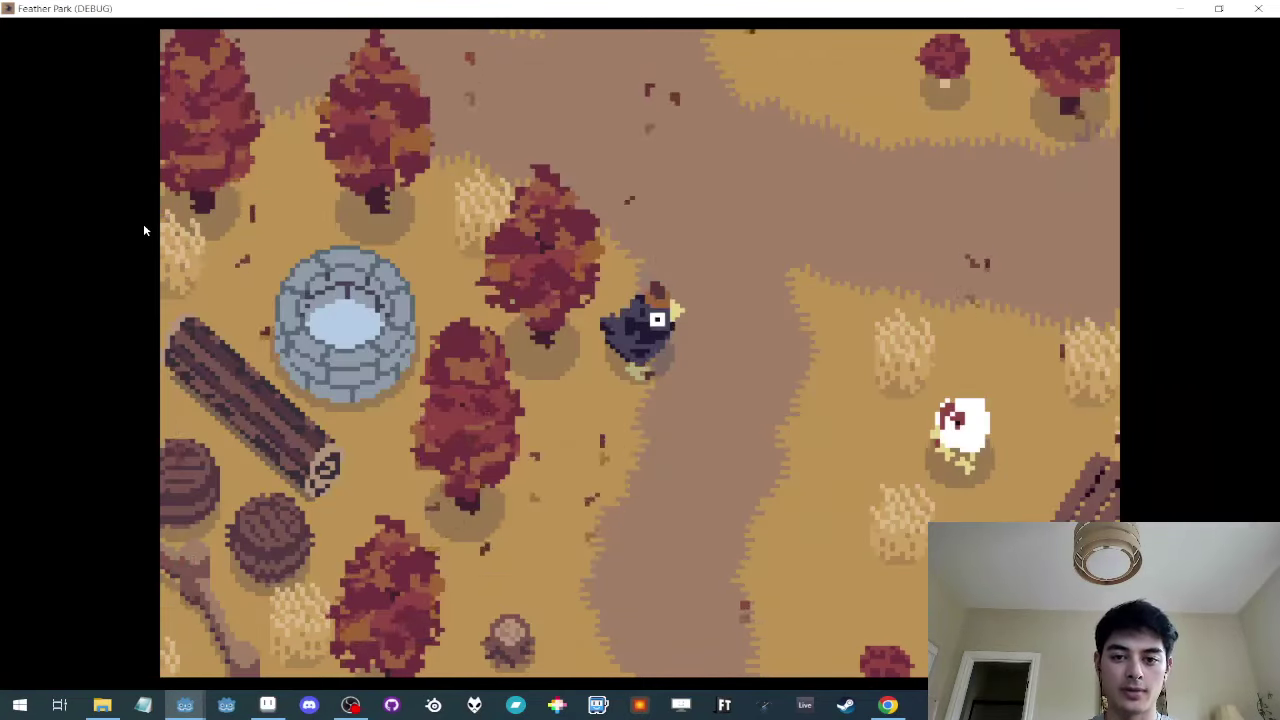
pyautogui.press('d')
pyautogui.press('w')
pyautogui.press('a')
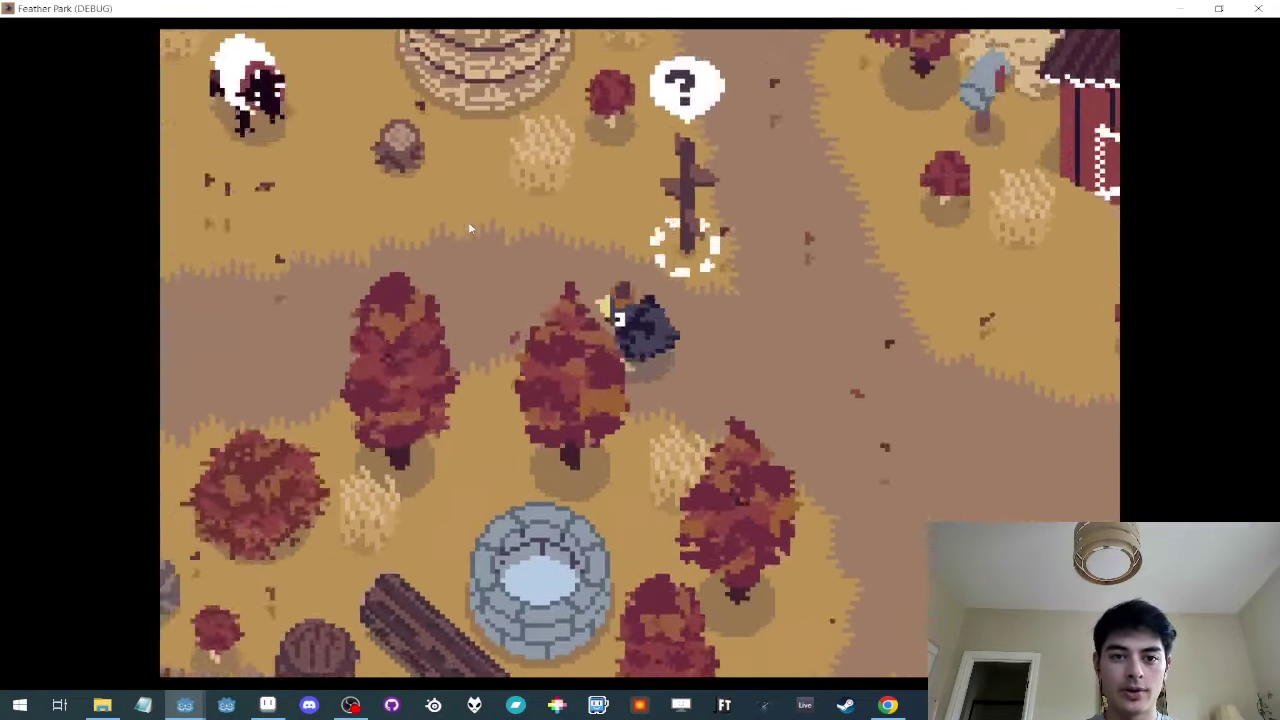
pyautogui.press('d')
pyautogui.press('w')
pyautogui.press('Right')
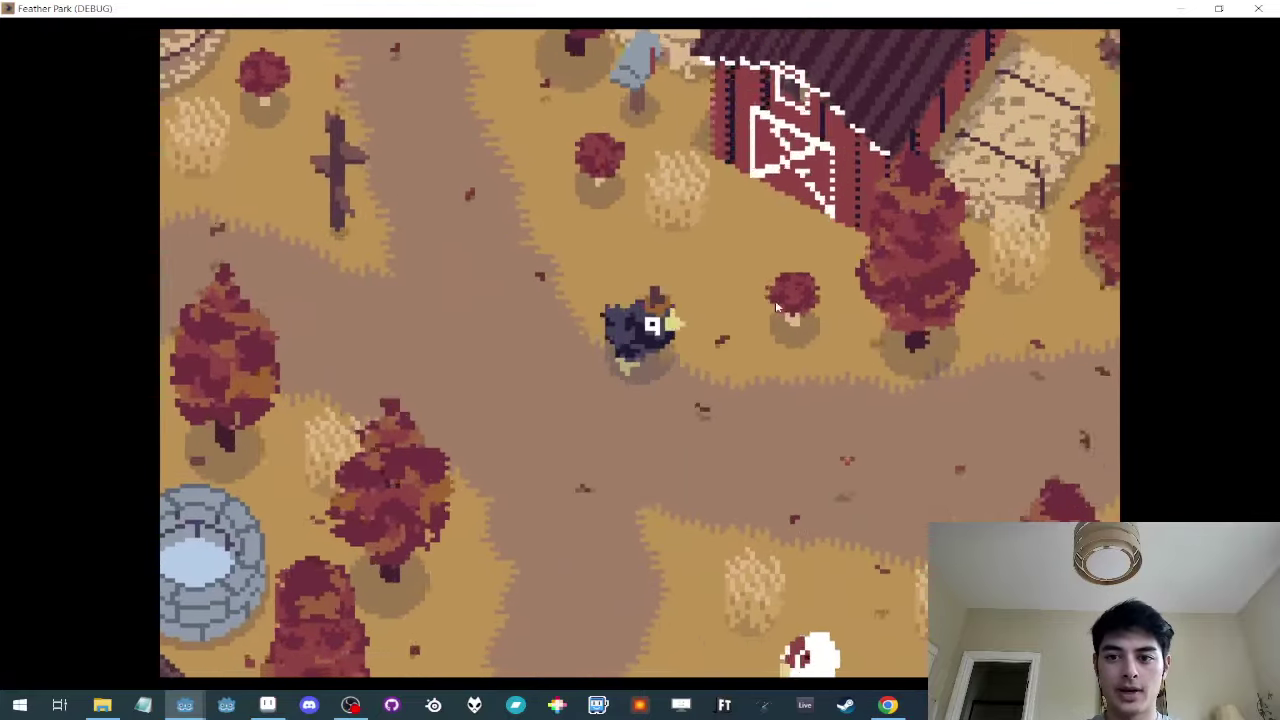
pyautogui.press('Left')
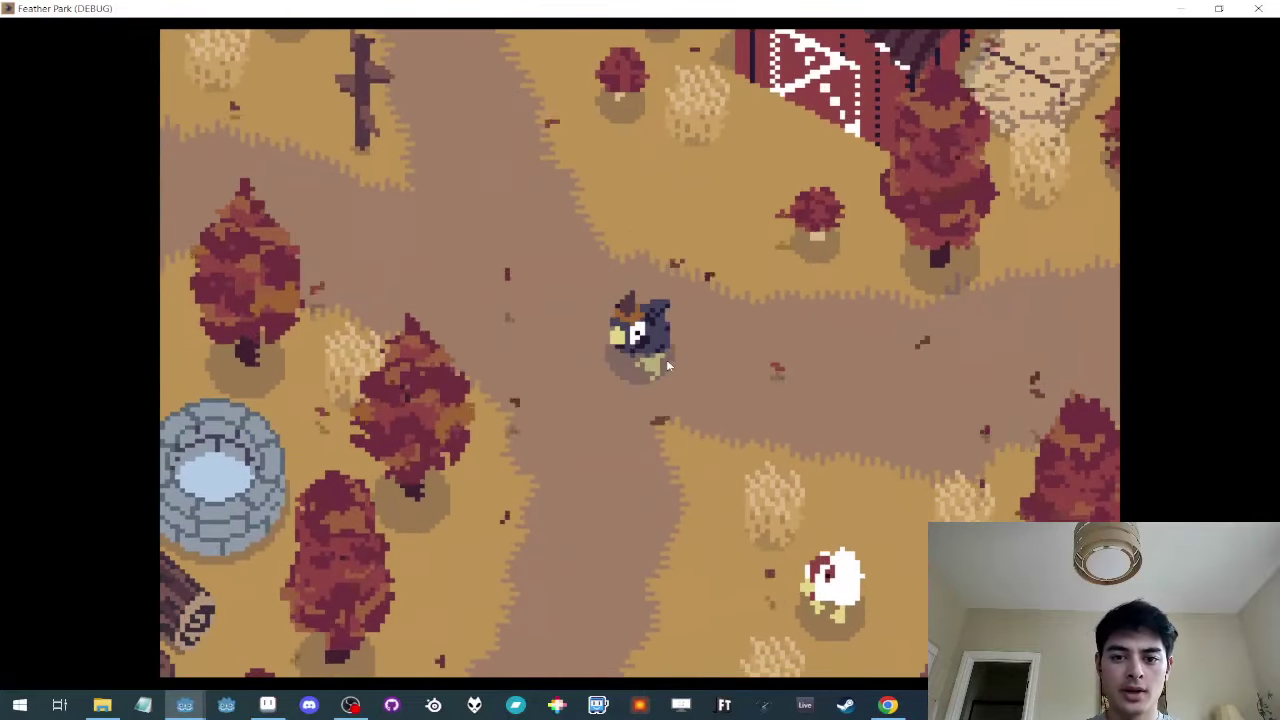
pyautogui.press('s')
pyautogui.press('d')
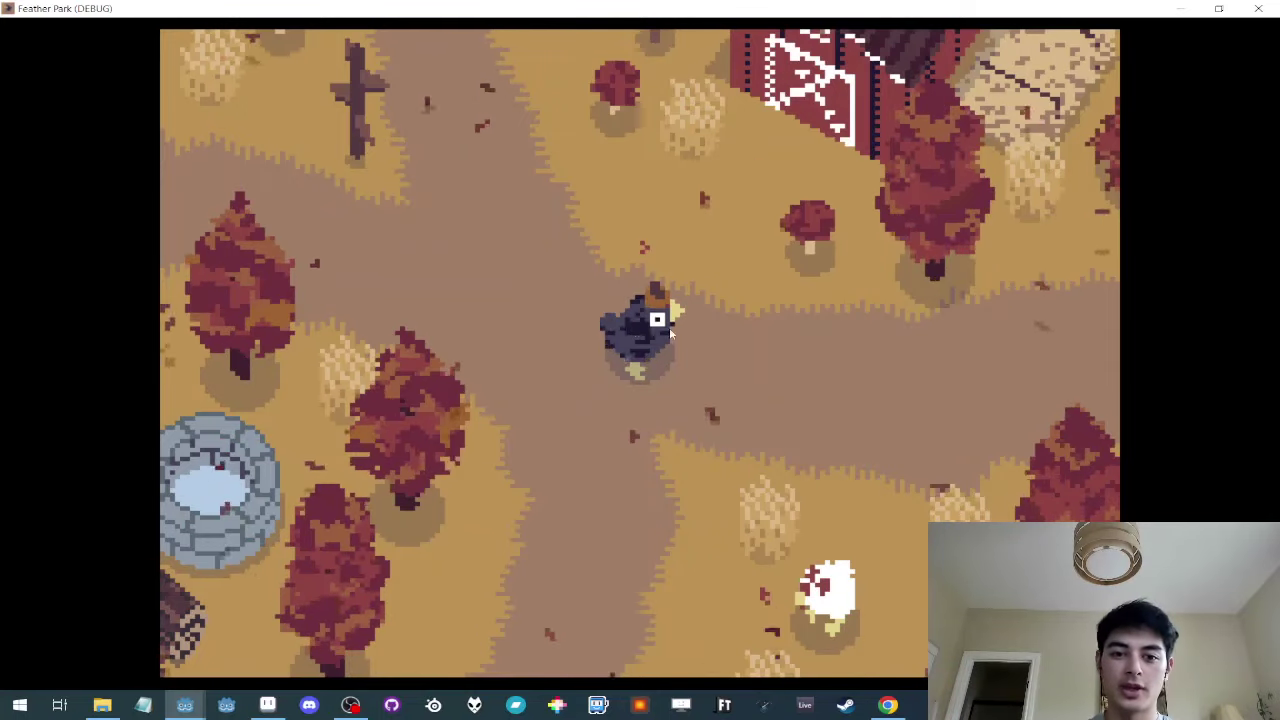
# Step: Walk the bird around the crossroads and down the path to the white chicken near the bench
pyautogui.press('d')
pyautogui.press('s')
pyautogui.press('a')
pyautogui.press('w')
pyautogui.press('d')
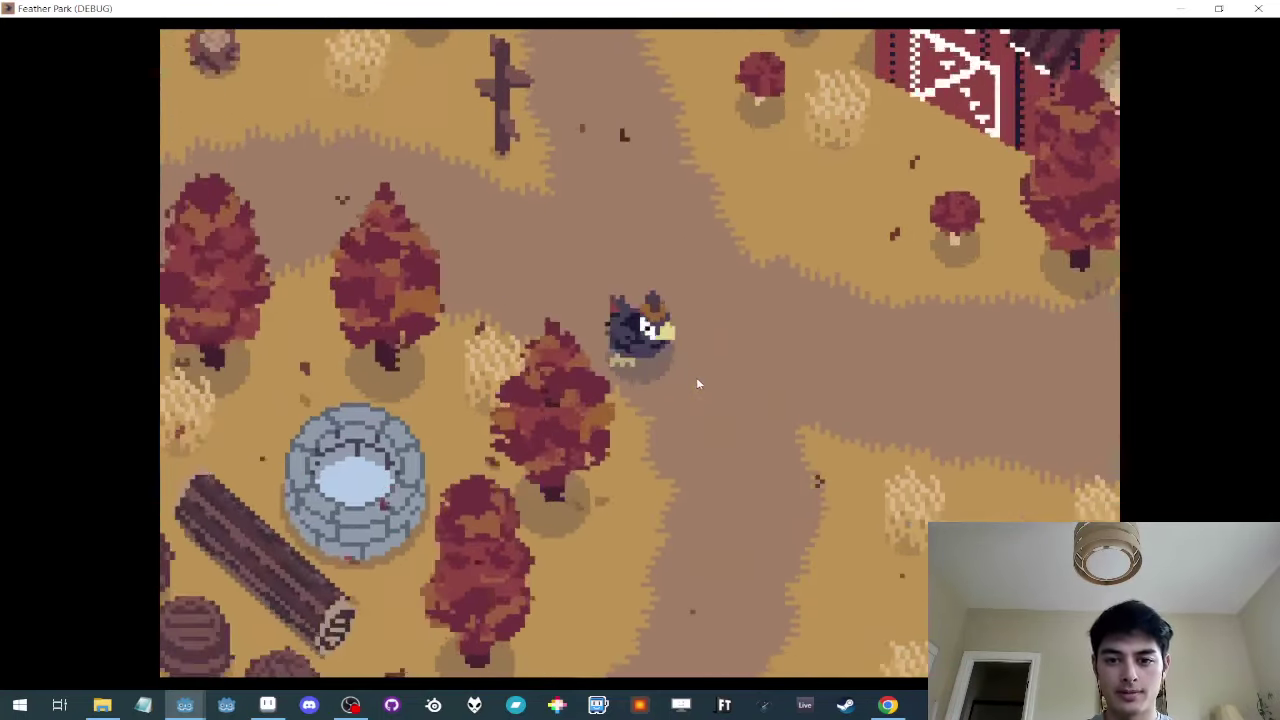
pyautogui.press('d')
pyautogui.press('s')
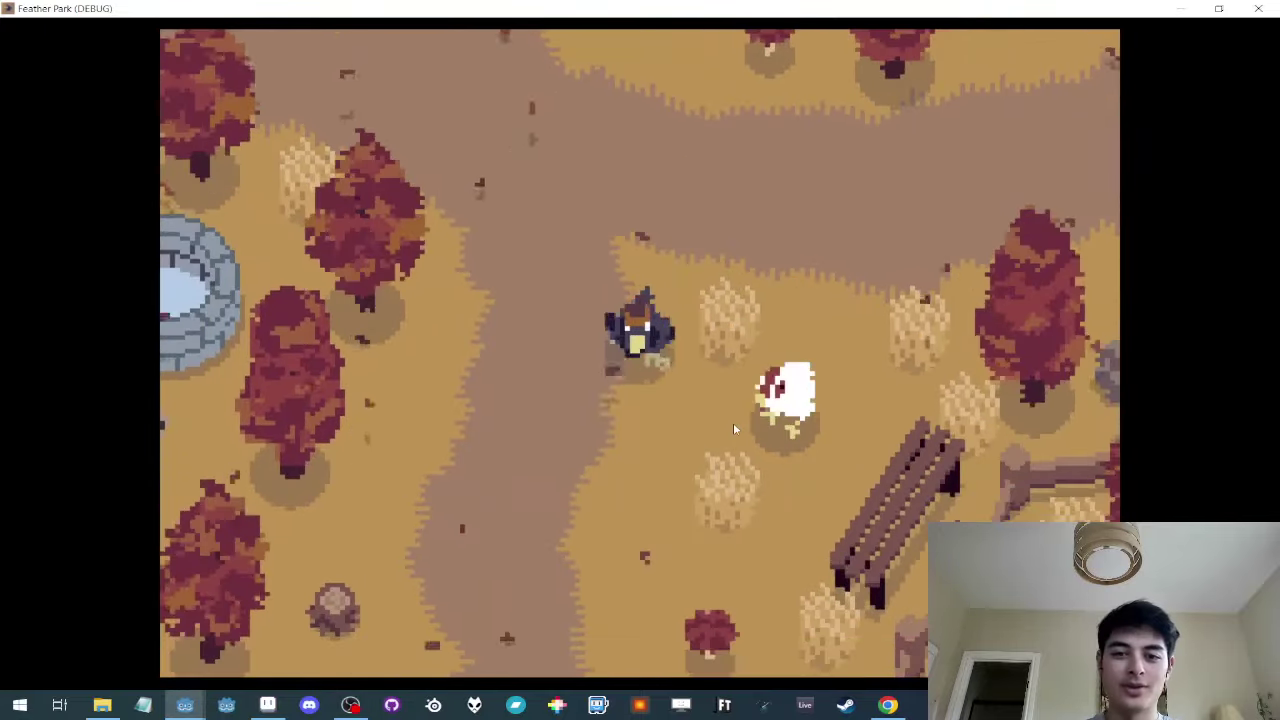
pyautogui.press('a')
pyautogui.press('s')
pyautogui.press('d')
pyautogui.press('a')
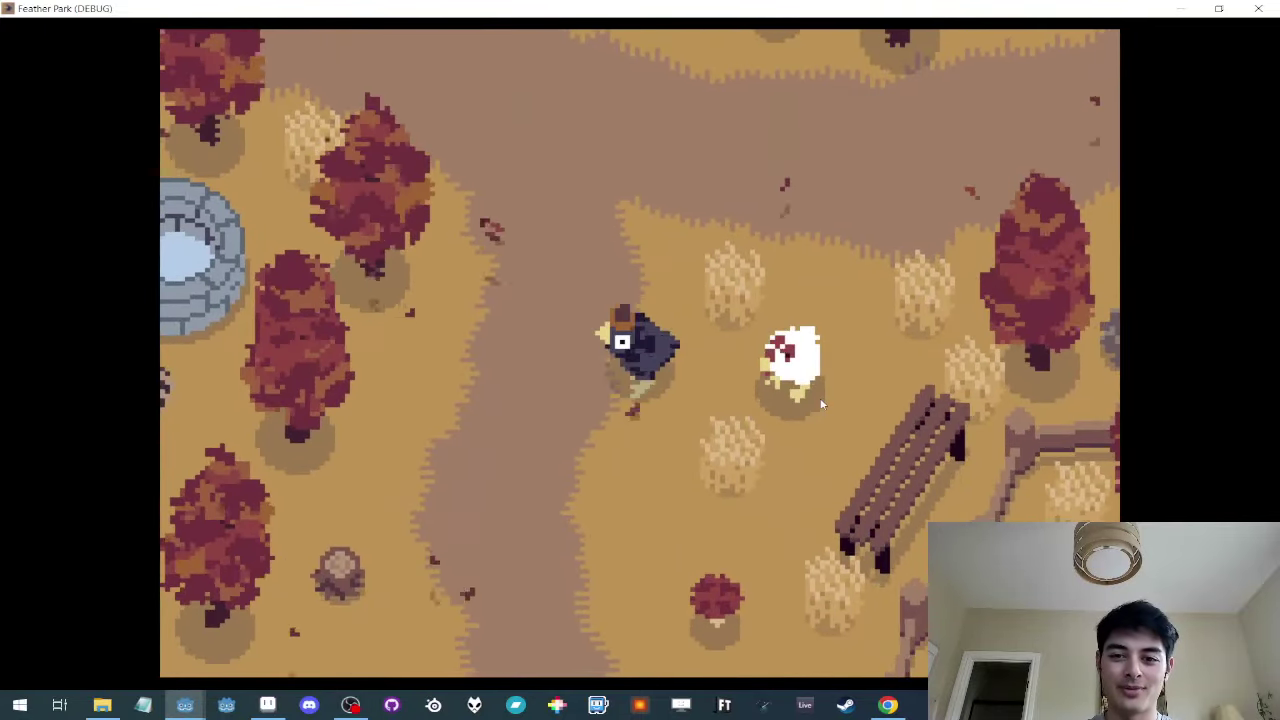
# Step: Walk the bird back up to the crossroads near the signpost
pyautogui.press('w')
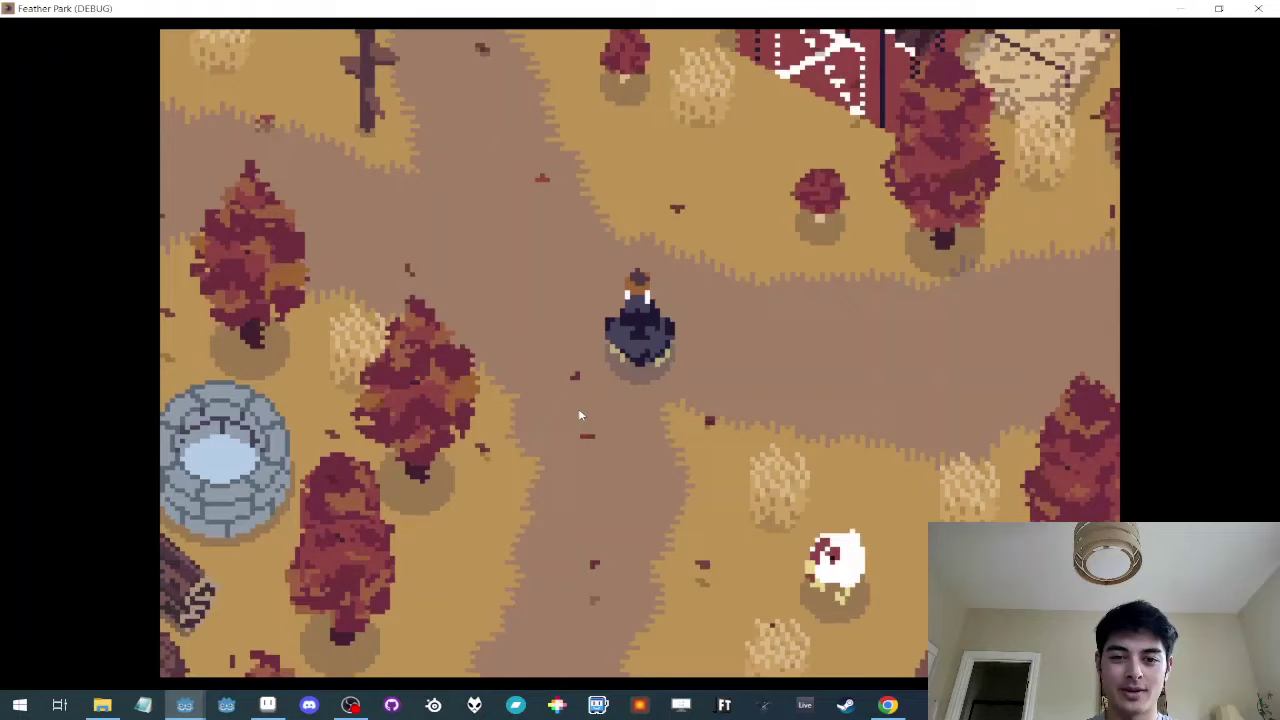
pyautogui.press('a')
pyautogui.press('a')
pyautogui.press('w')
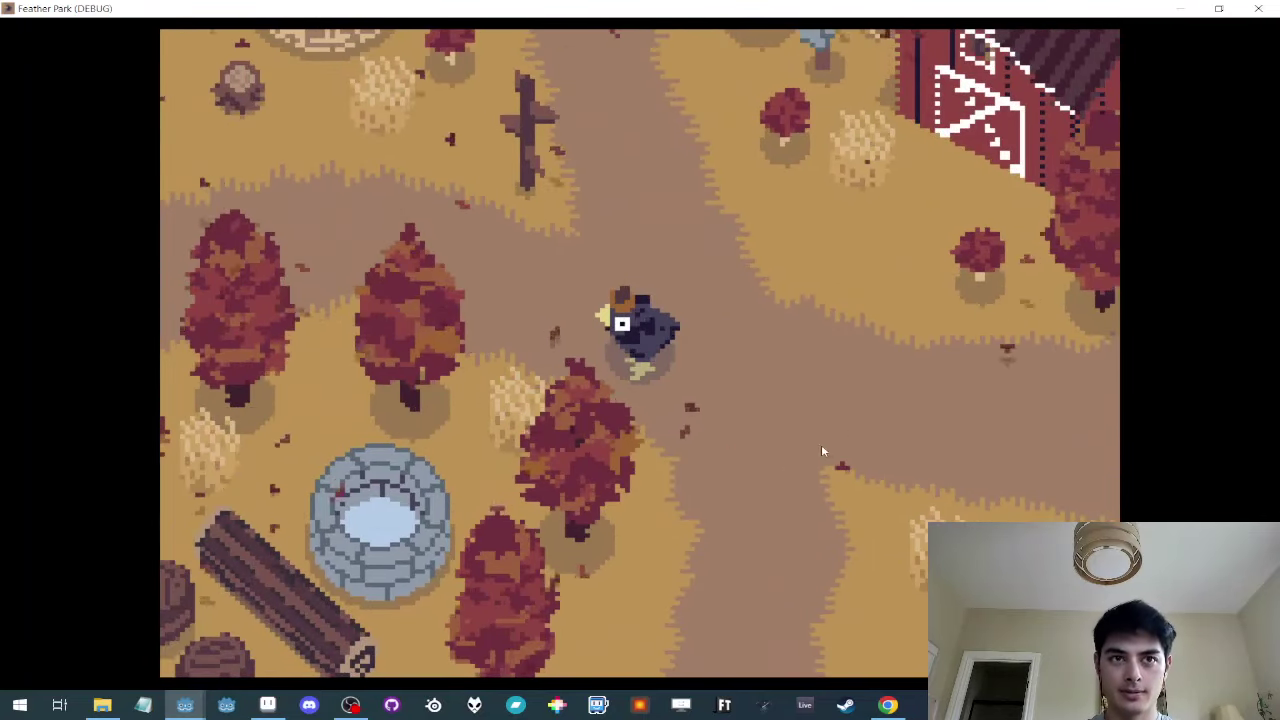
# Step: Switch to Chrome and go to the heading of the creator's Lospec palette list
pyautogui.click(889, 707)
pyautogui.scroll(5, 580, 523)
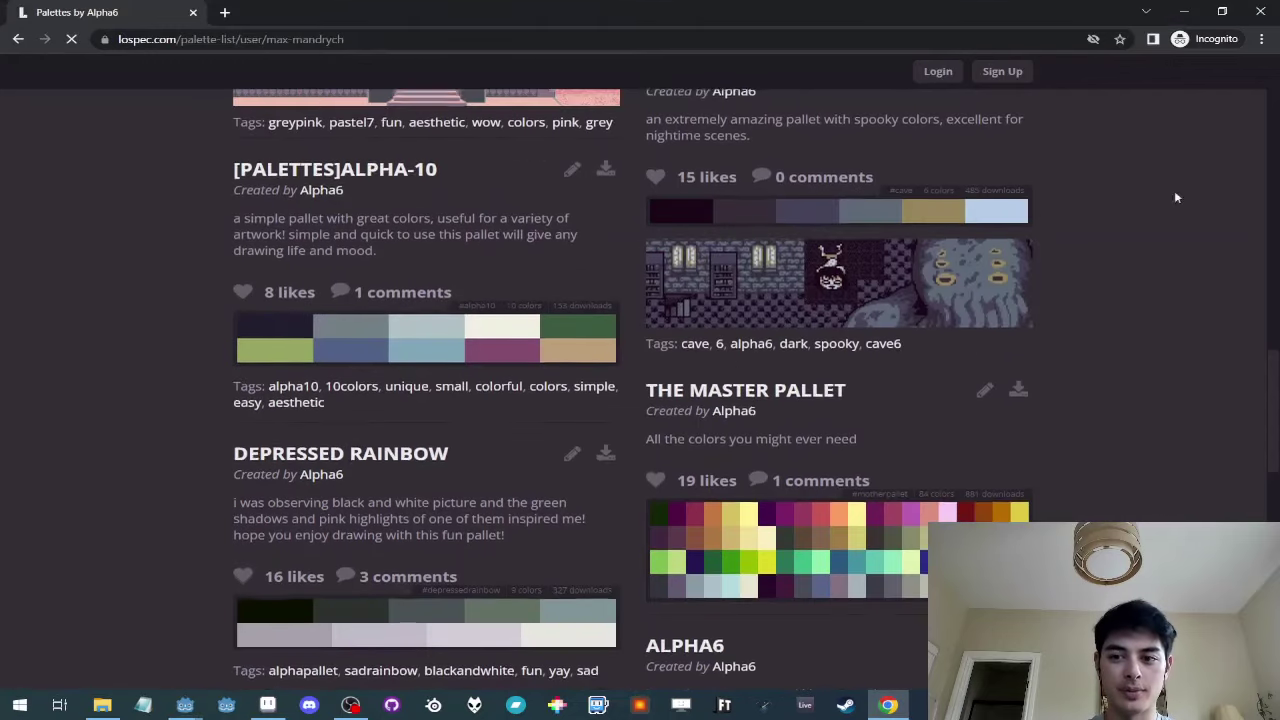
pyautogui.scroll(15, 752, 377)
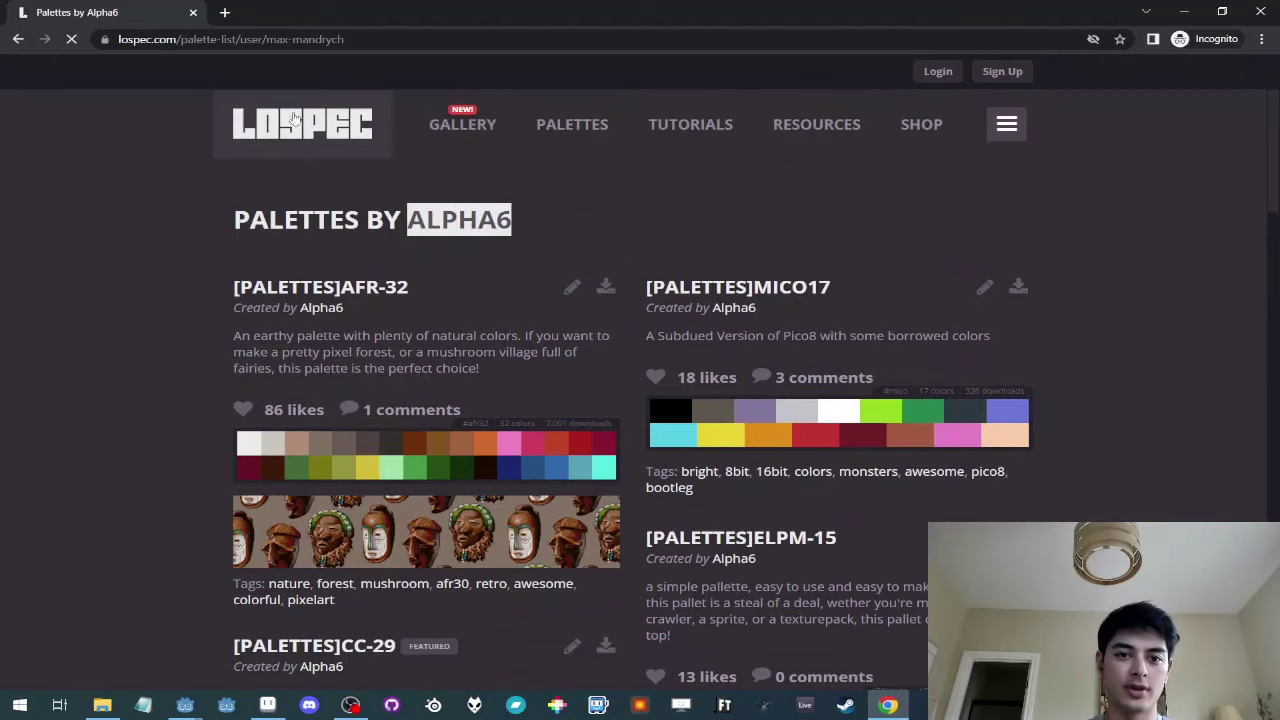
pyautogui.click(158, 192)
# Step: Examine the CC-29 palette and its neighbours in the Lospec list, returning to the first palettes
pyautogui.scroll(-3, 222, 271)
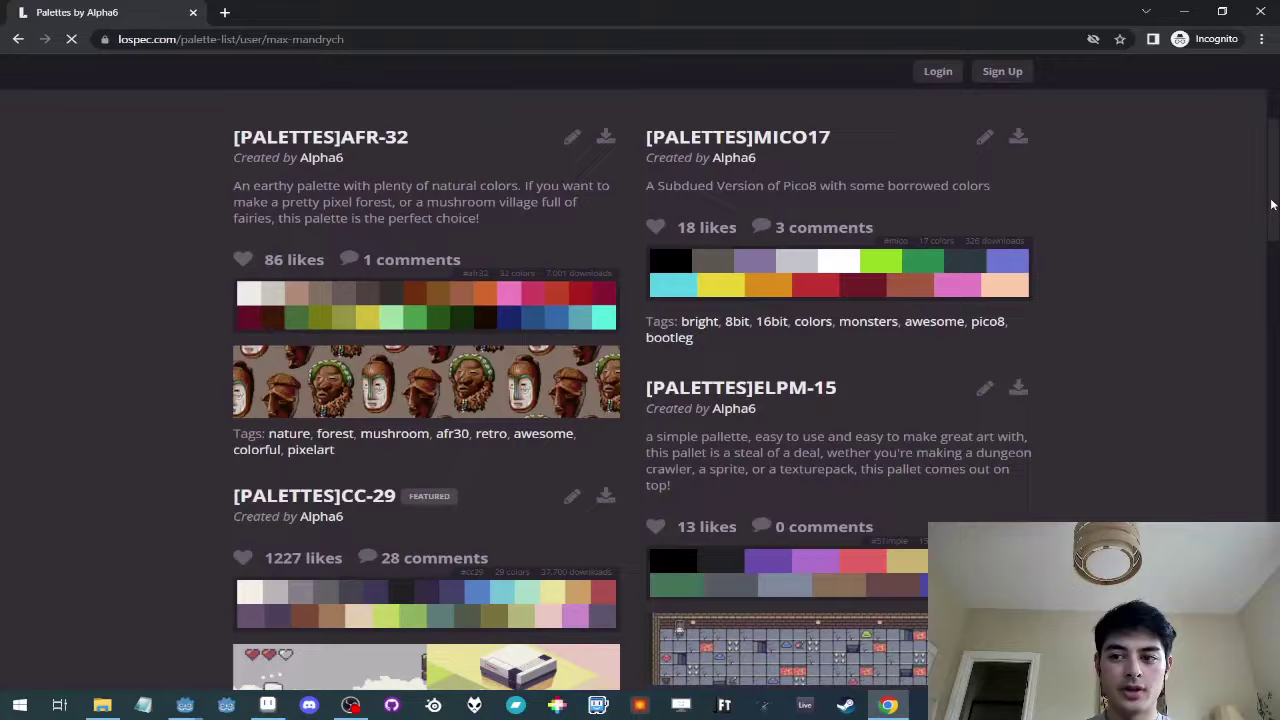
pyautogui.moveTo(1272, 204); pyautogui.dragTo(1266, 174)
pyautogui.scroll(-4, 543, 400)
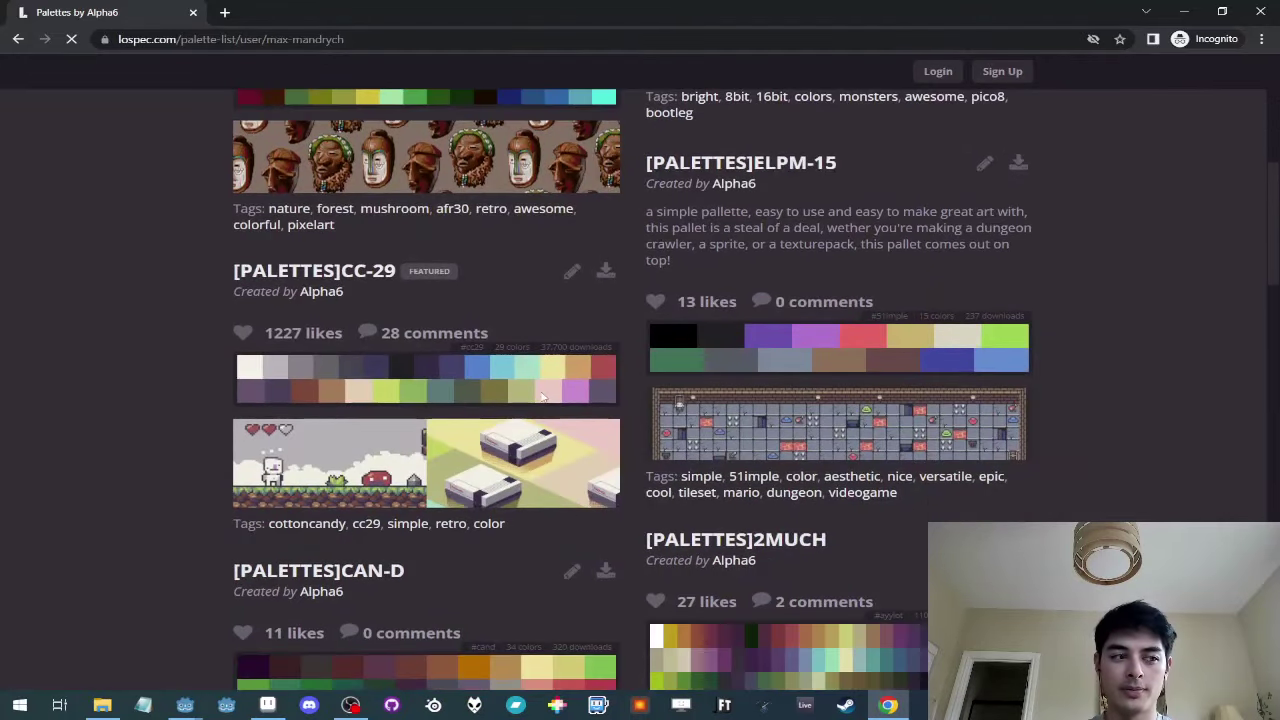
pyautogui.scroll(2, 543, 397)
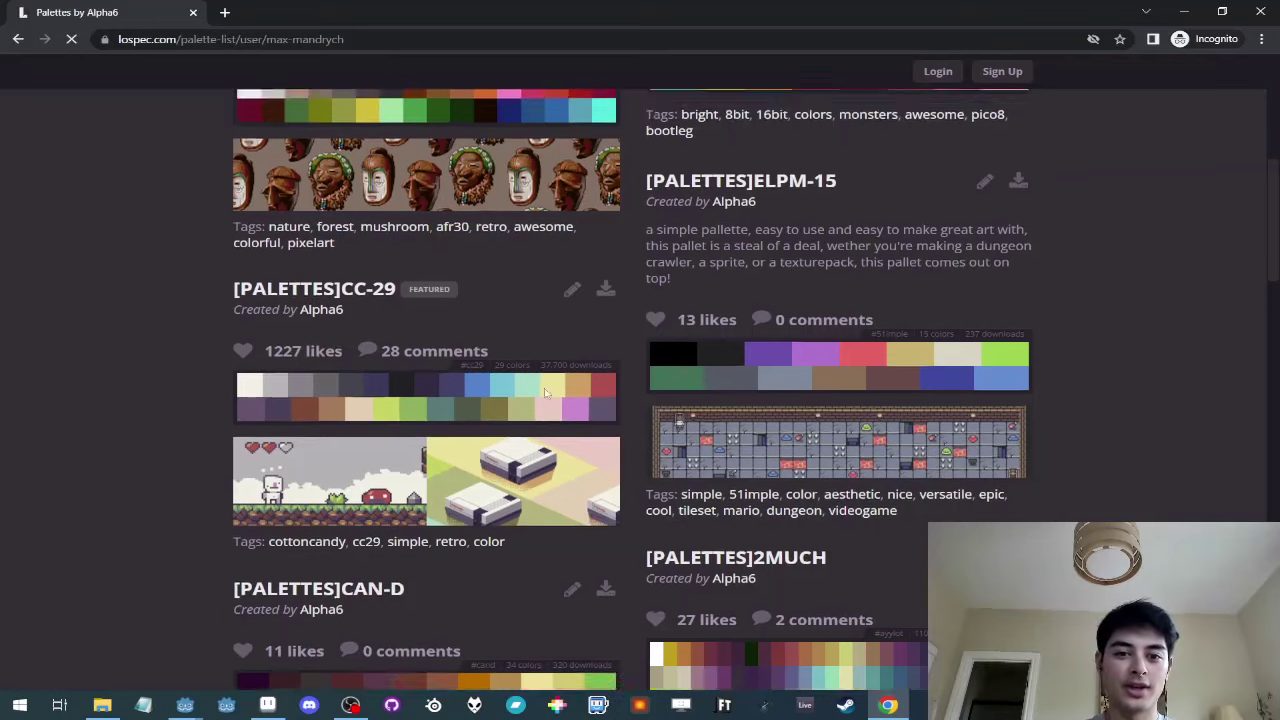
pyautogui.scroll(3, 533, 380)
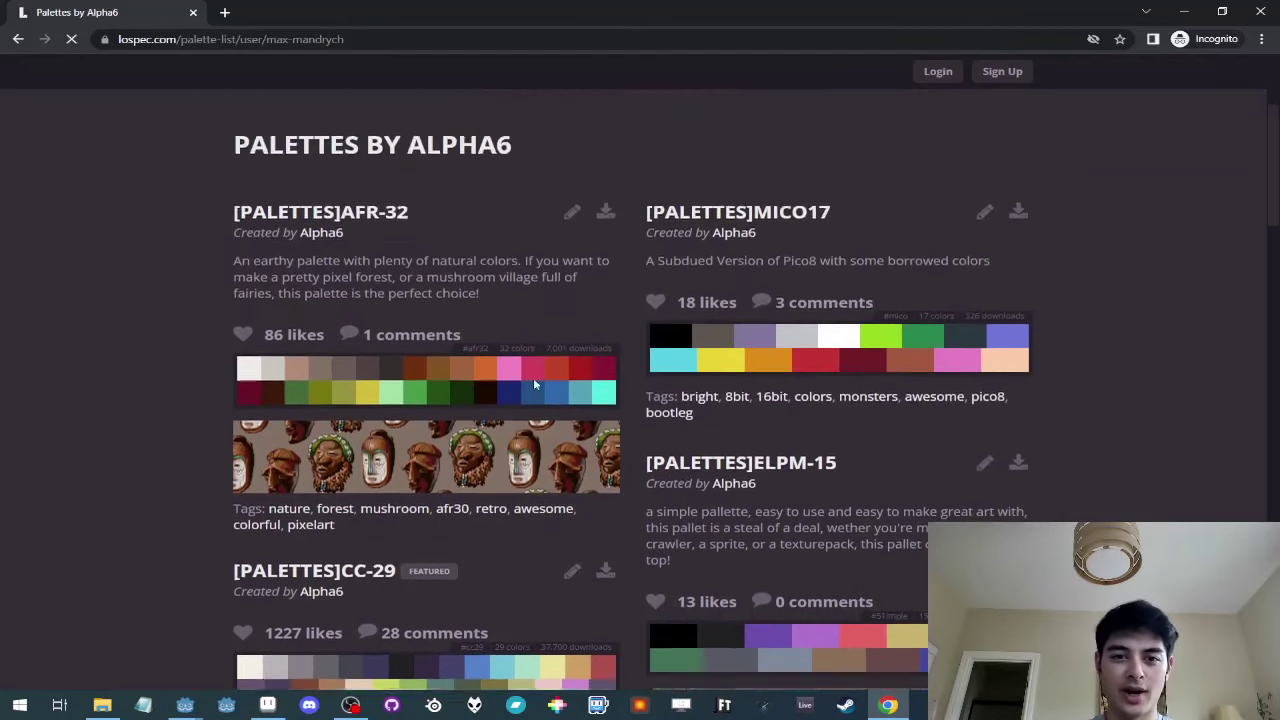
# Step: Look over the AFR-32 palette and browse the remaining palettes down to The Master Pallet
pyautogui.scroll(-1, 431, 218)
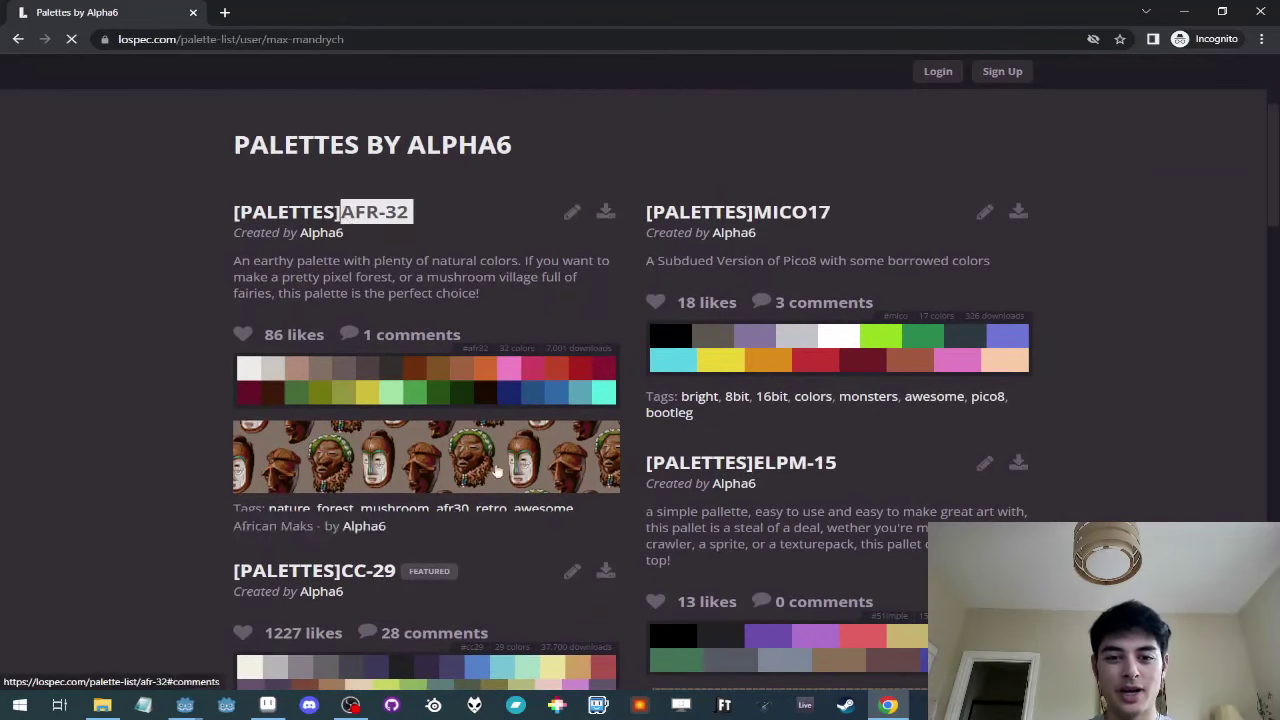
pyautogui.scroll(-1, 155, 390)
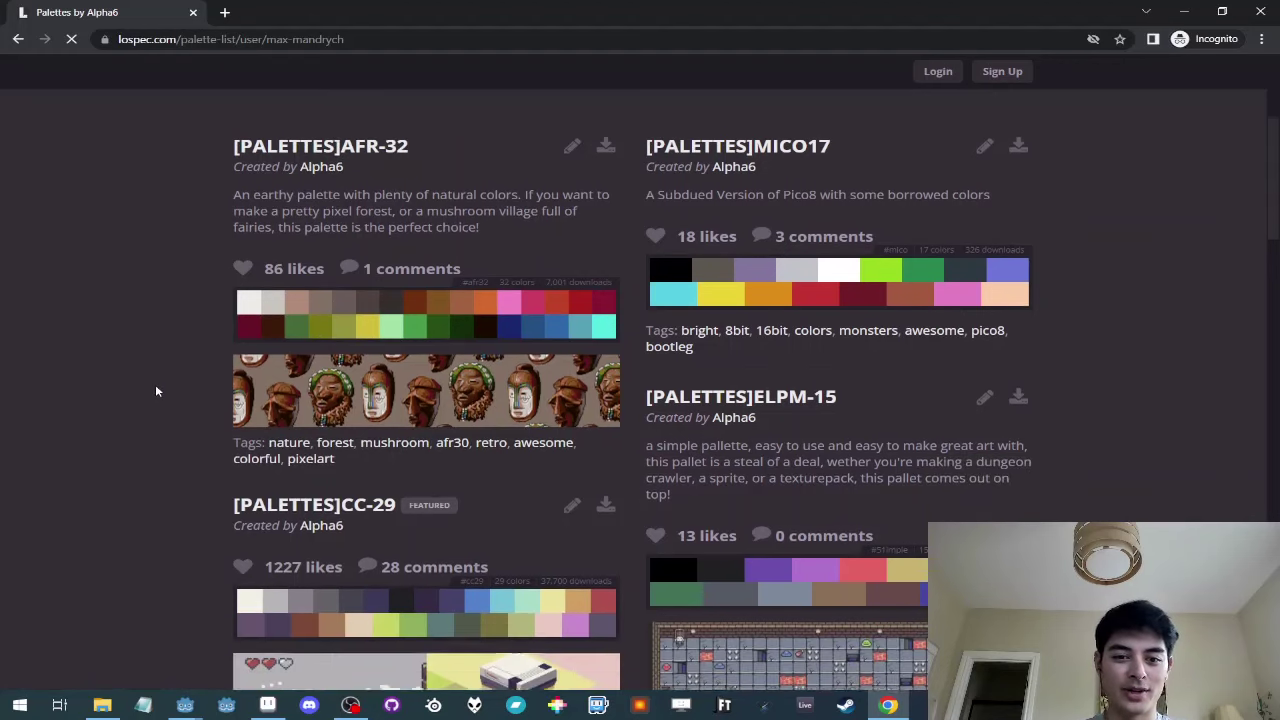
pyautogui.scroll(-2, 170, 400)
pyautogui.scroll(-8, 175, 440)
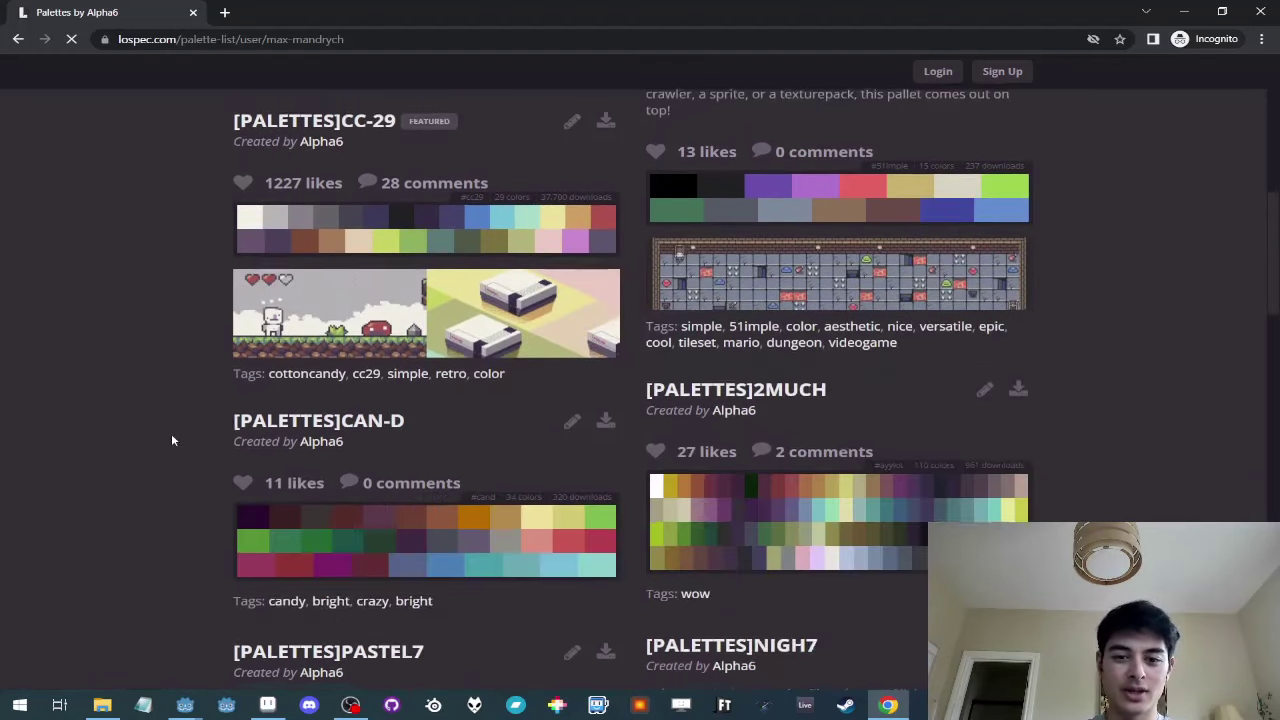
pyautogui.scroll(-2, 811, 460)
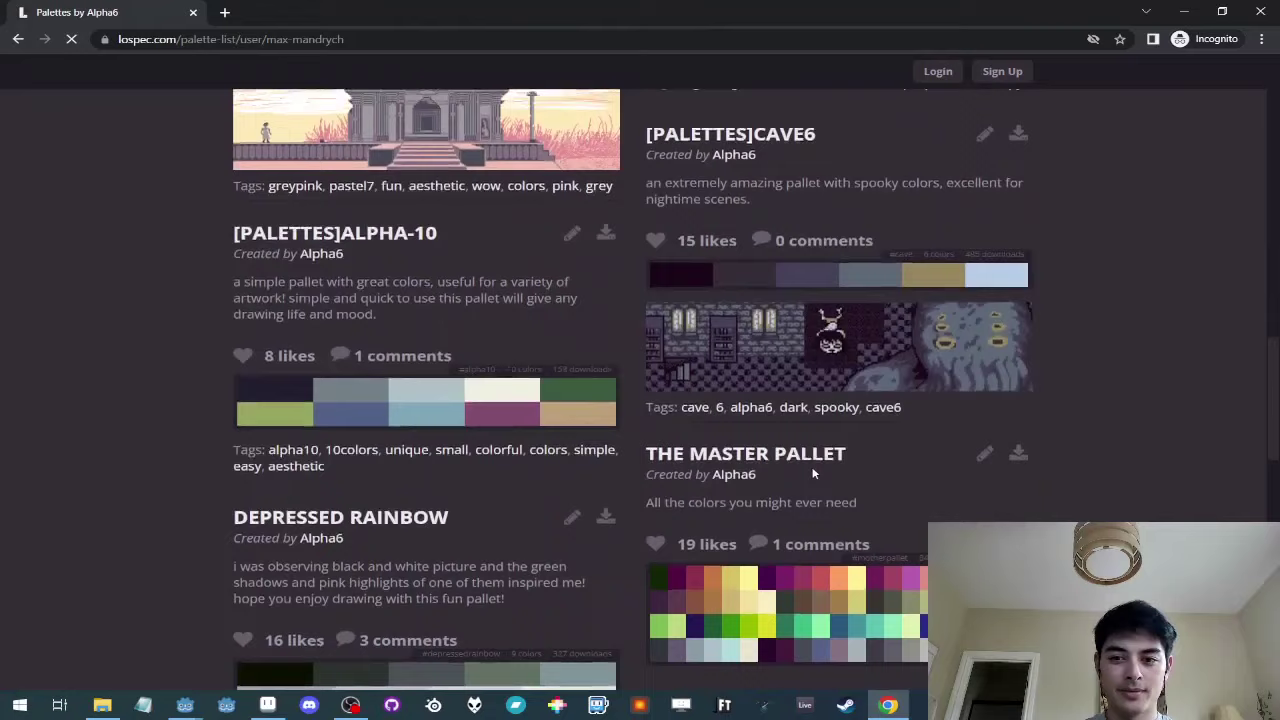
# Step: Look over the CAVE6, The Master Pallet and Depressed Rainbow palettes, down to the ALPHA6 palette at the end of the list
pyautogui.scroll(3, 825, 450)
pyautogui.scroll(-3, 840, 430)
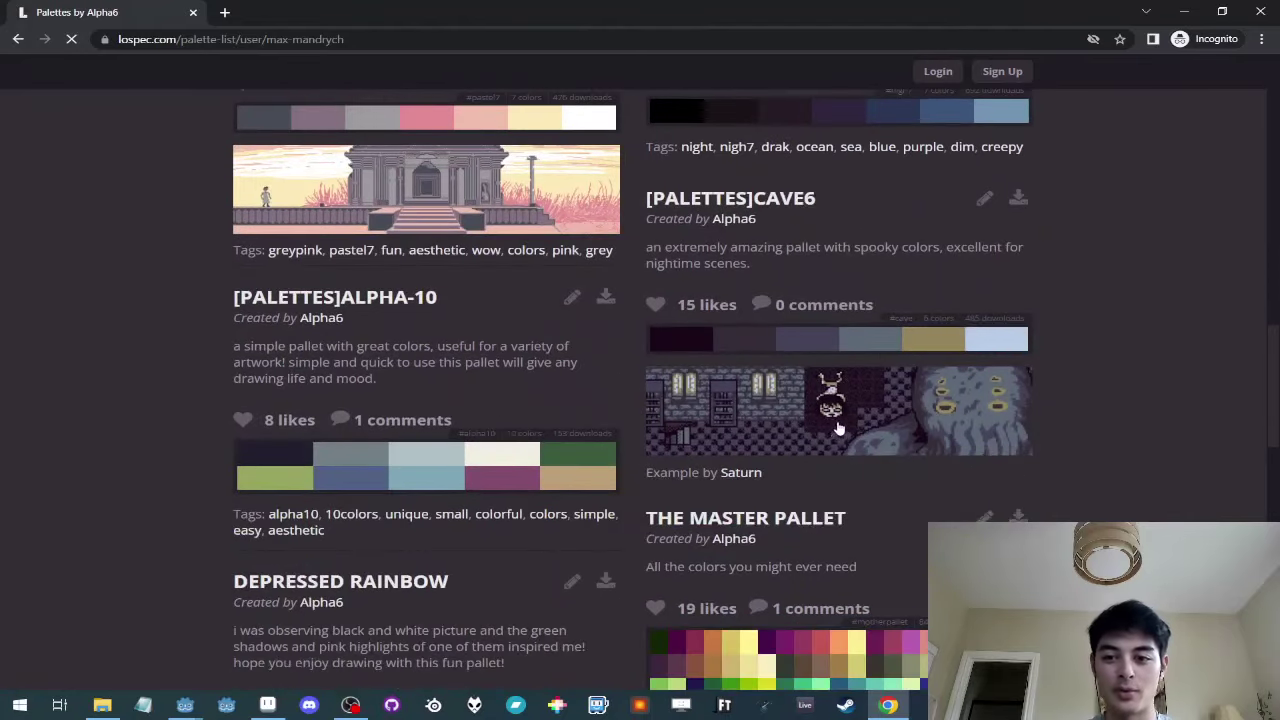
pyautogui.scroll(-3, 849, 430)
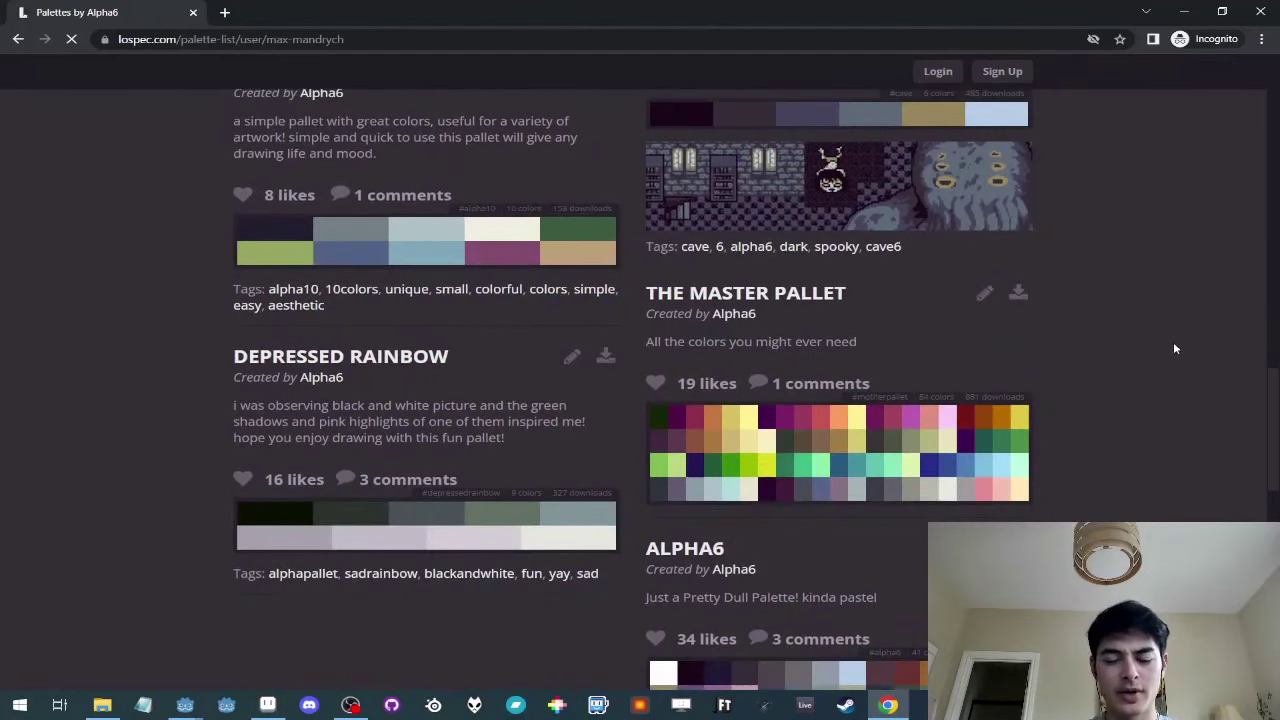
pyautogui.scroll(2, 1166, 360)
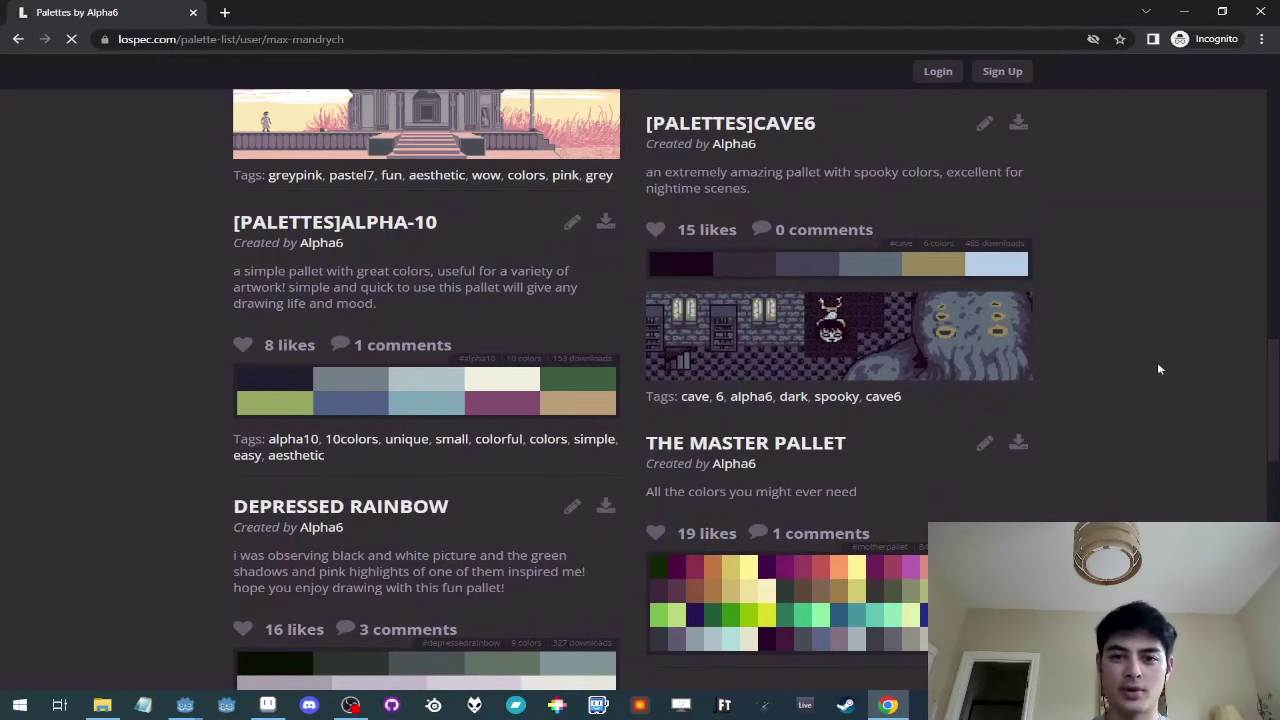
pyautogui.scroll(-5, 1157, 362)
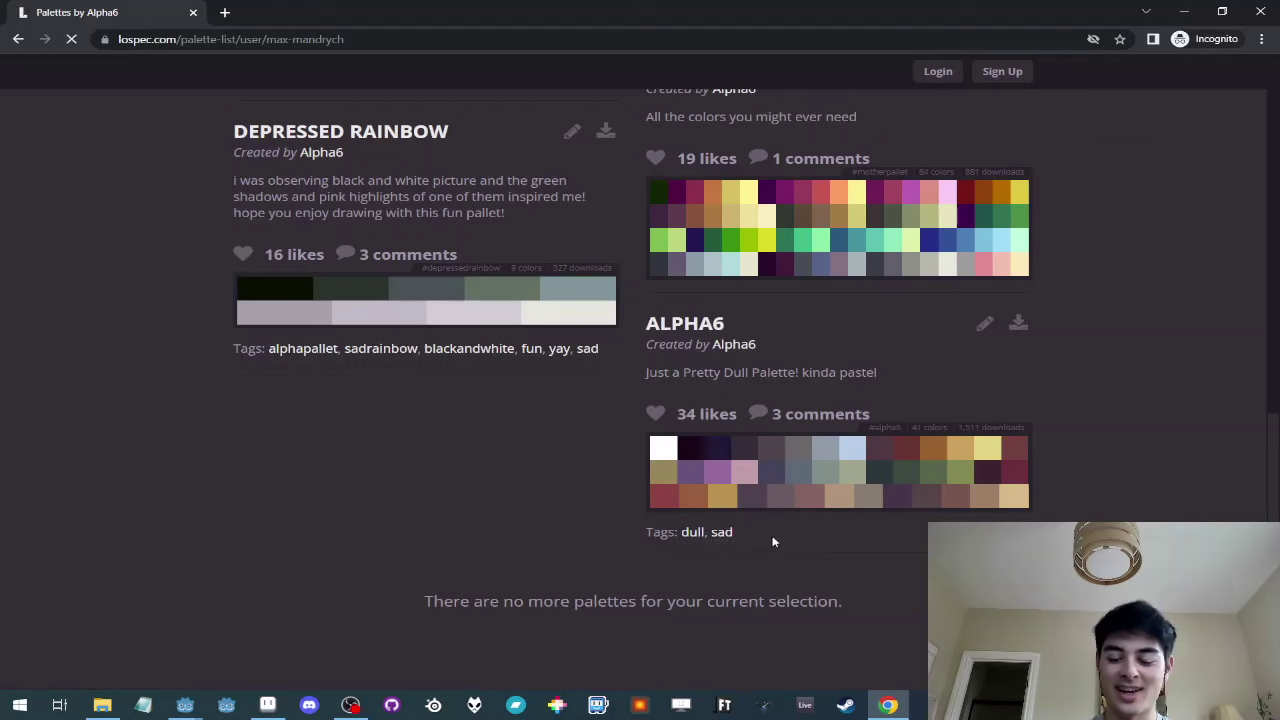
# Step: Switch to the Feather Park game and walk the bird from the crossroads along the dirt path toward the sheep
pyautogui.hotkey('alt', 'Tab')
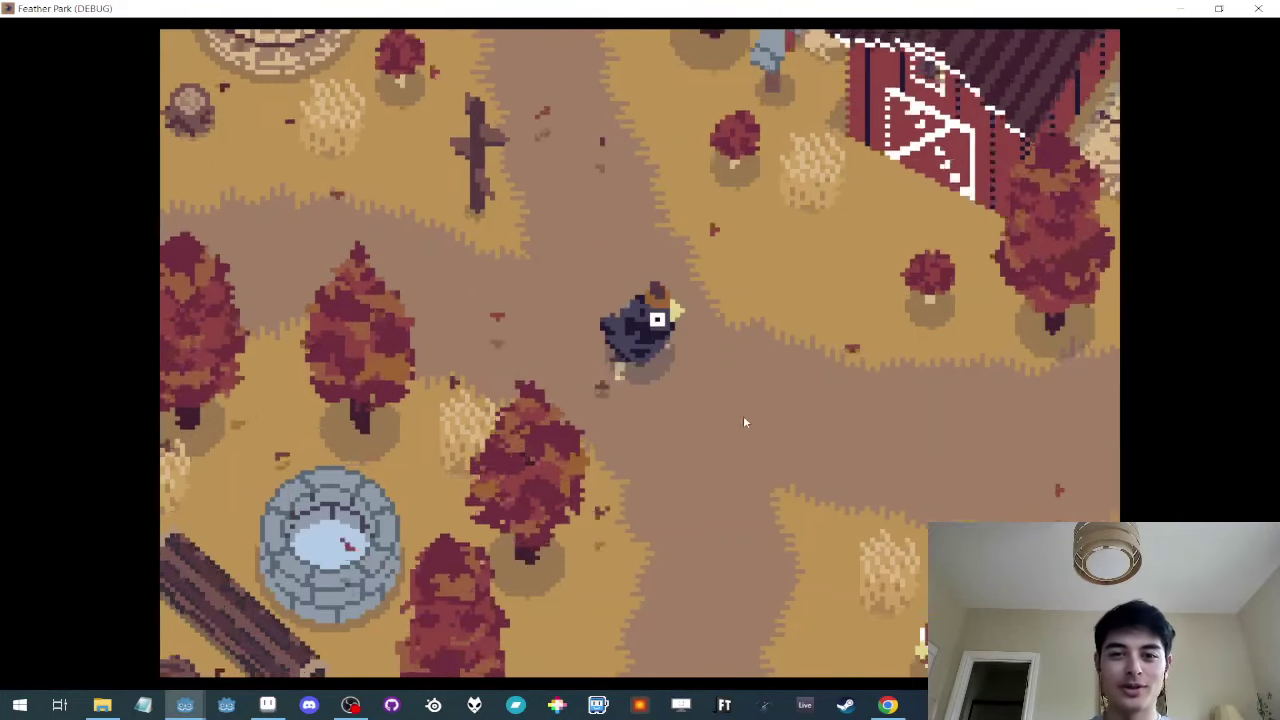
pyautogui.press('w')
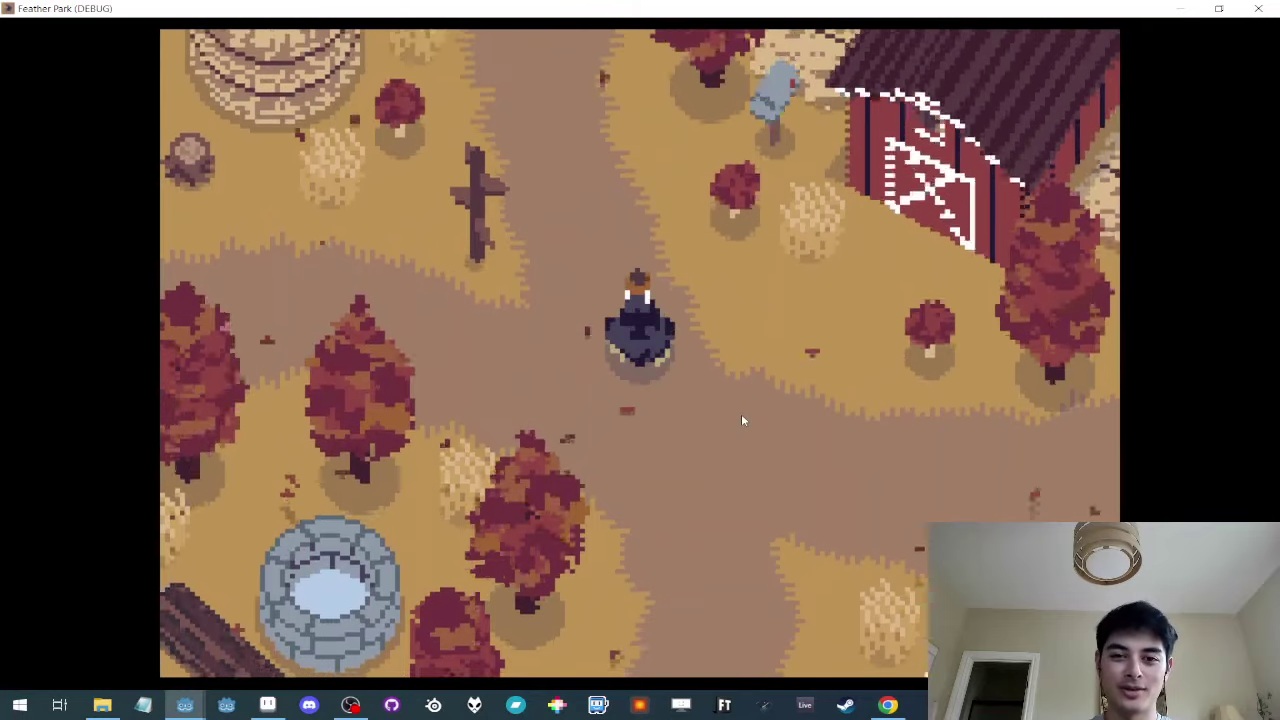
pyautogui.press('Left')
pyautogui.press('s')
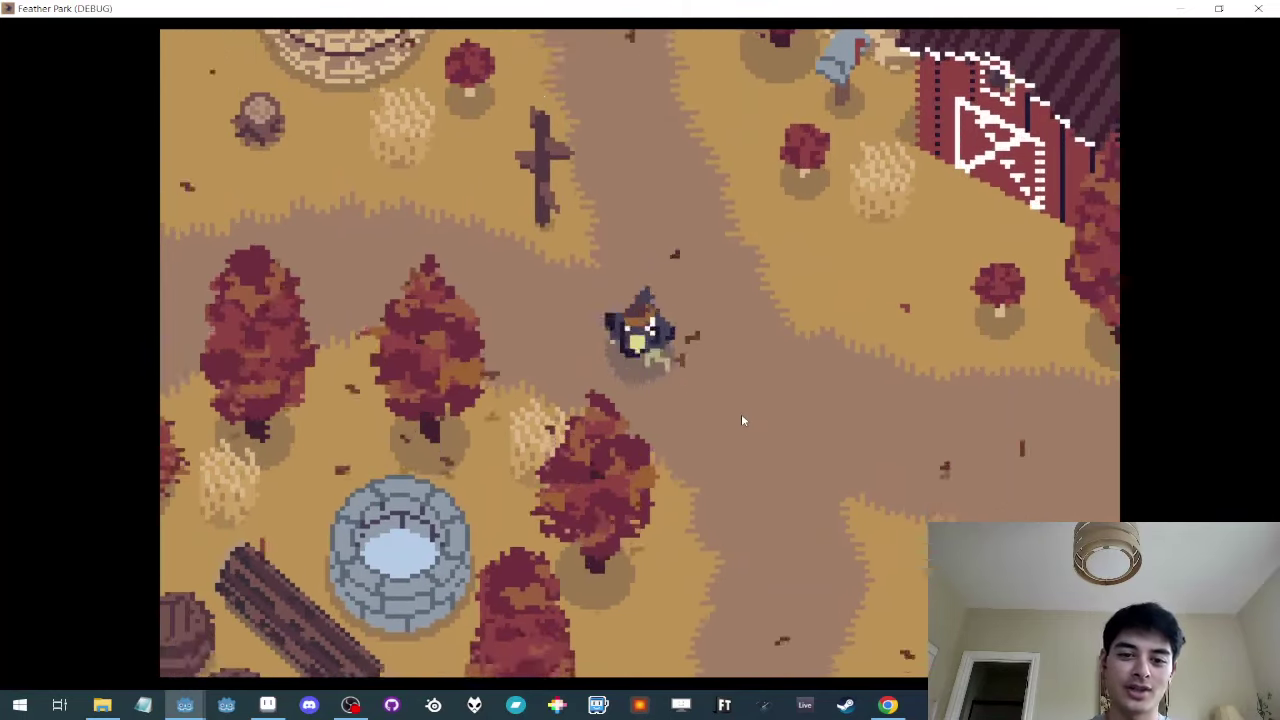
pyautogui.press('d')
pyautogui.press('s')
pyautogui.press('Left')
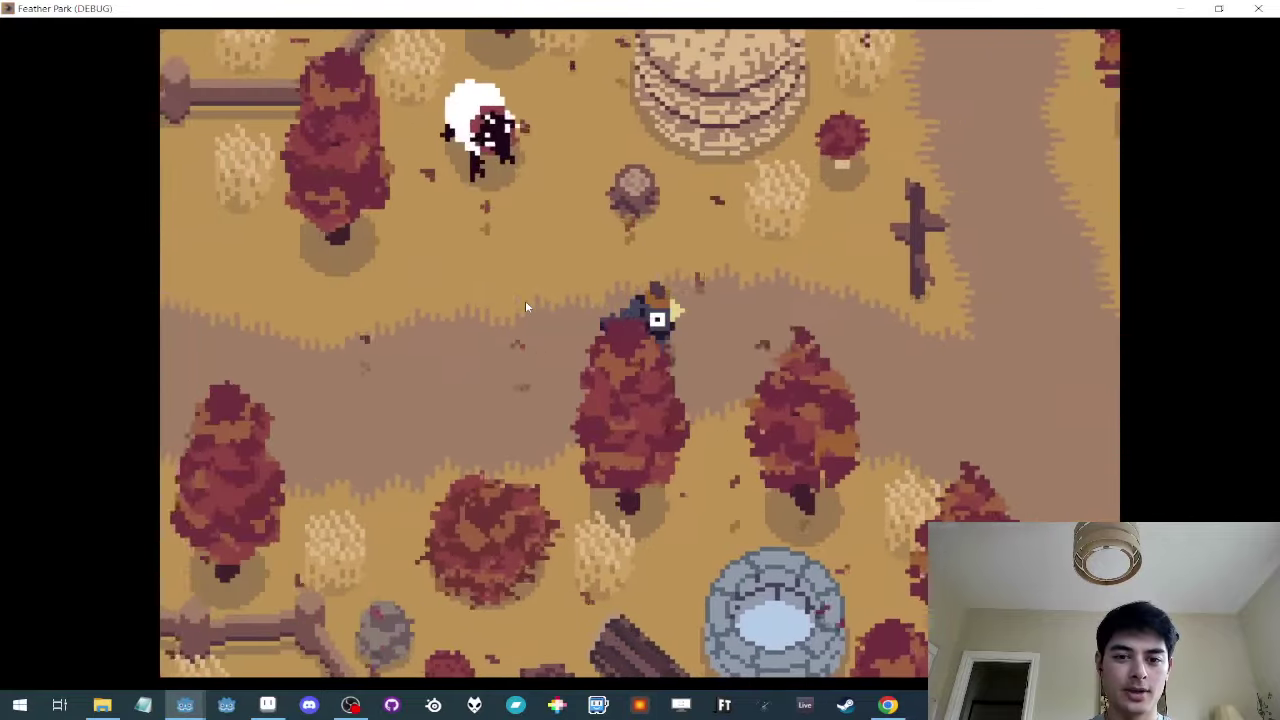
# Step: Walk the bird back along the path to the crossroads, just east of the stone well
pyautogui.press('Right')
pyautogui.press('Down')
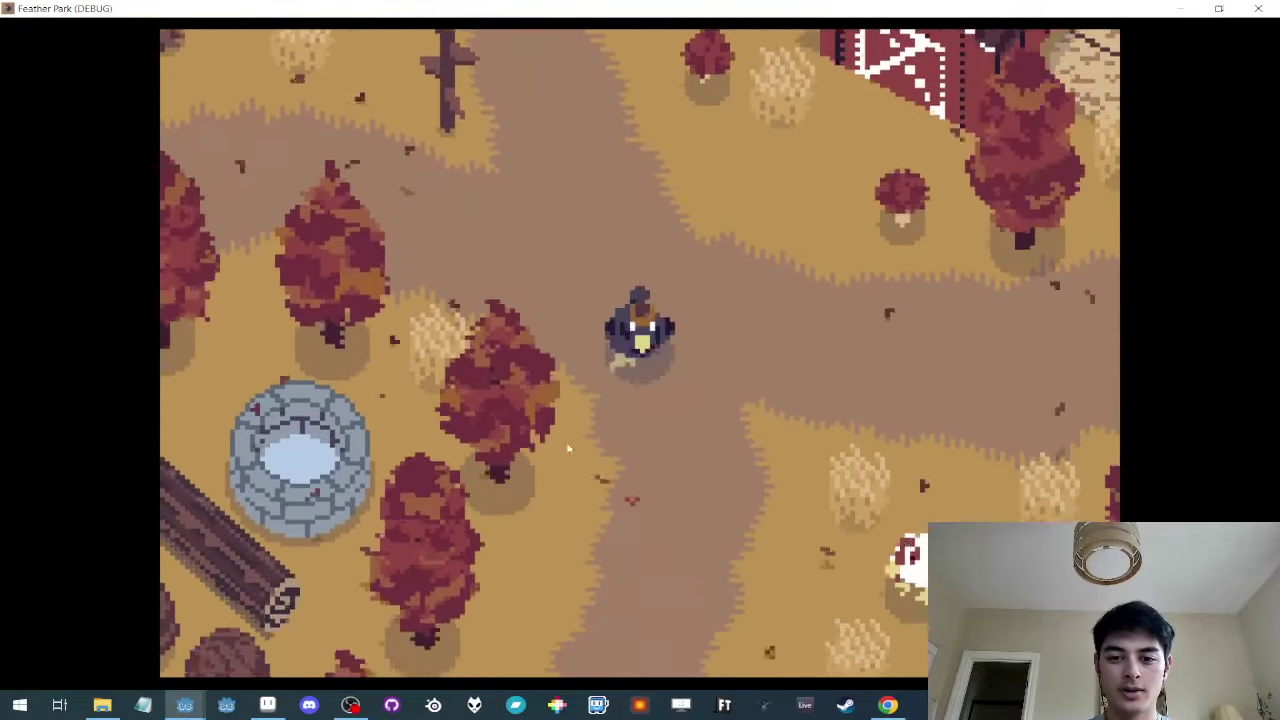
pyautogui.press('Up')
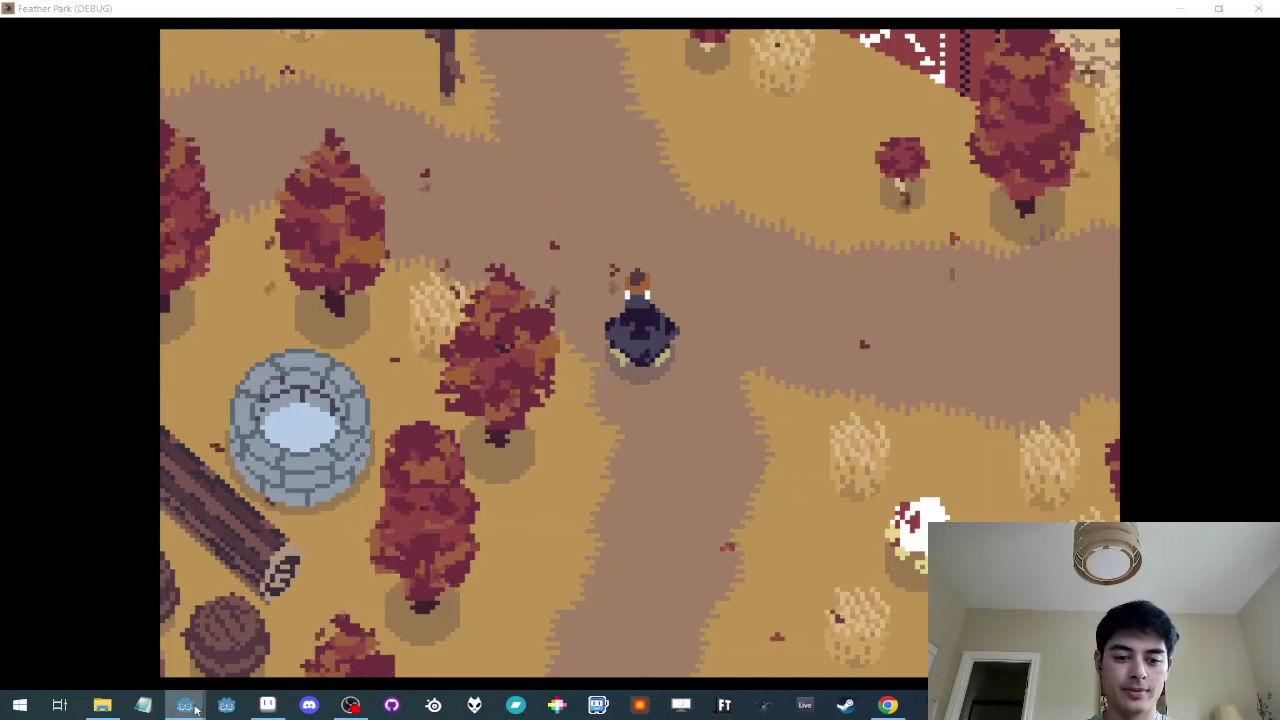
# Step: Switch to the Godot editor, open the scene src/effects/Leaf.tscn and inspect its Leaf and Shadow sprite nodes
pyautogui.moveTo(185, 705)
pyautogui.click(232, 664)
pyautogui.hotkey('ctrl', 'shift', 'o')
pyautogui.write('leaf')
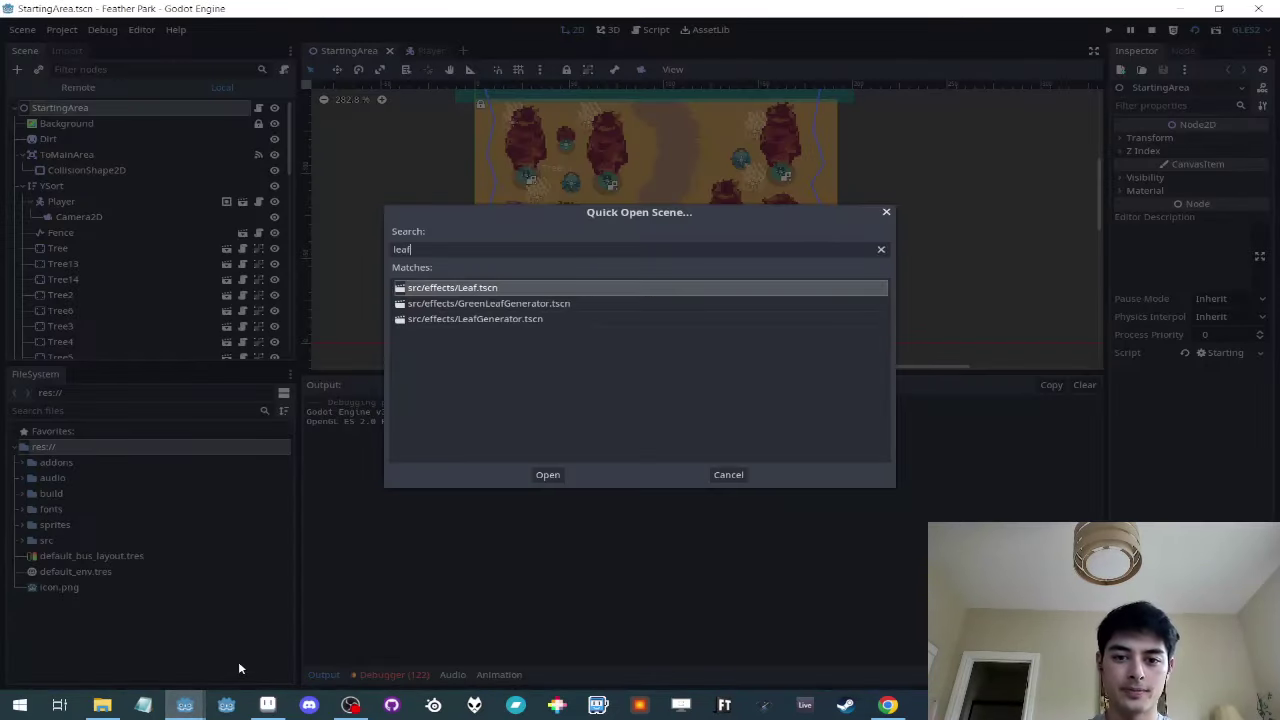
pyautogui.press('Return')
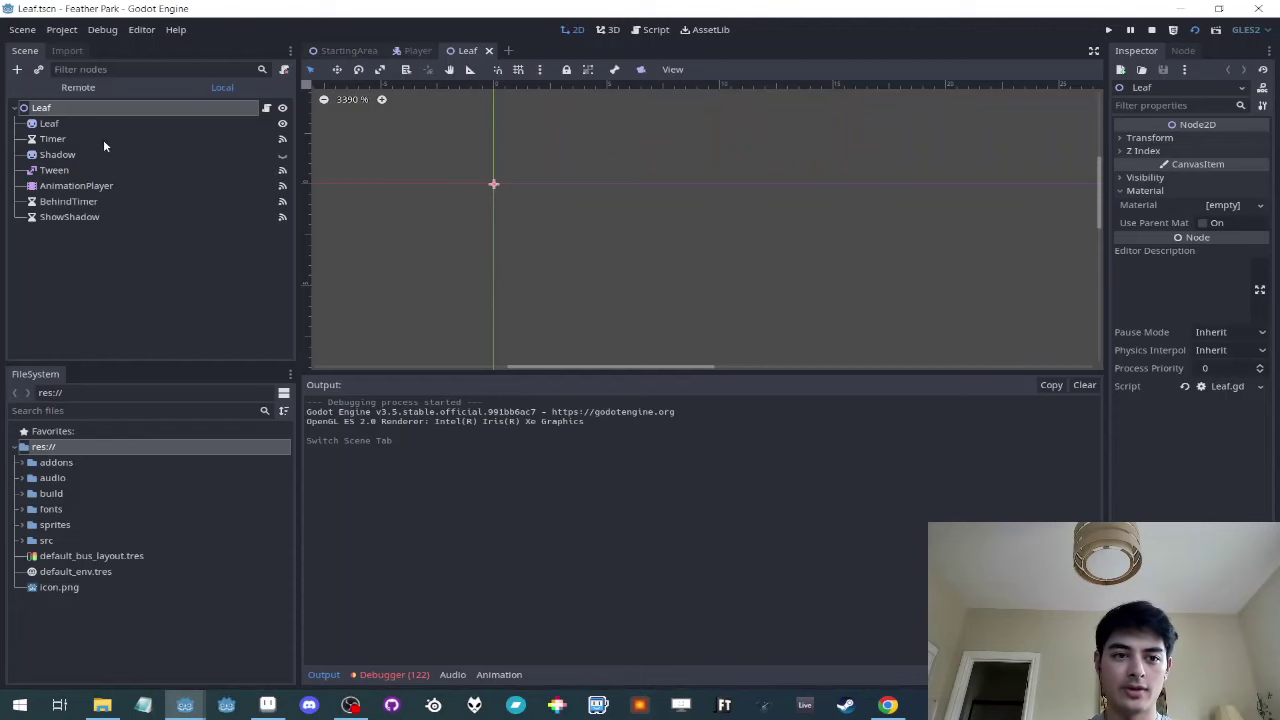
pyautogui.click(55, 125)
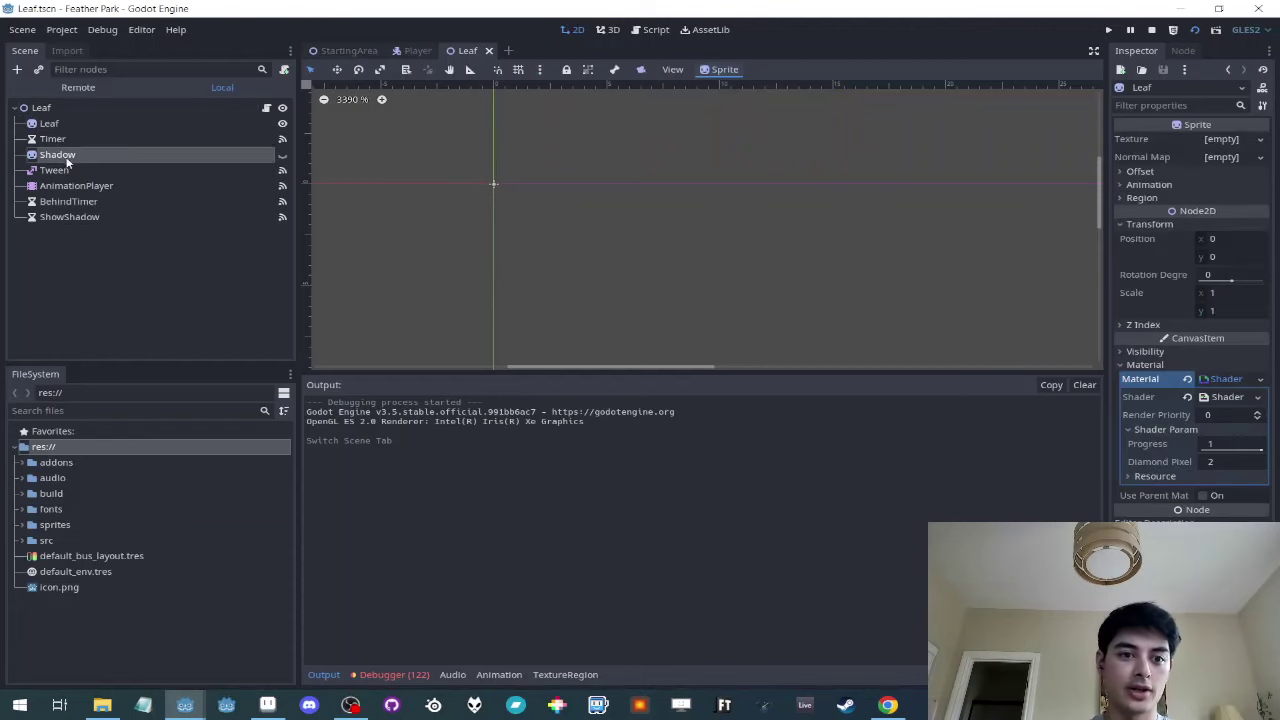
pyautogui.click(66, 158)
# Step: Return to the running game and walk the bird around the crossroads to observe the falling leaves and their shadows
pyautogui.hotkey('alt', 'Tab')
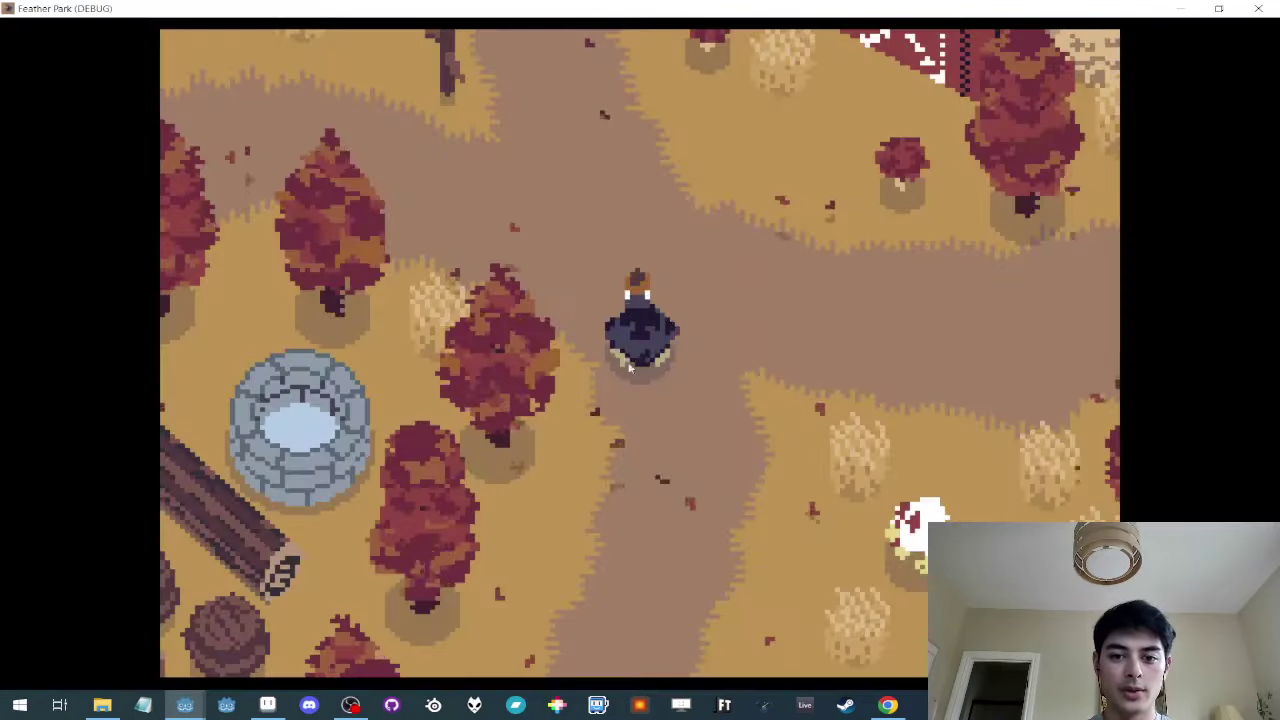
pyautogui.press('Down')
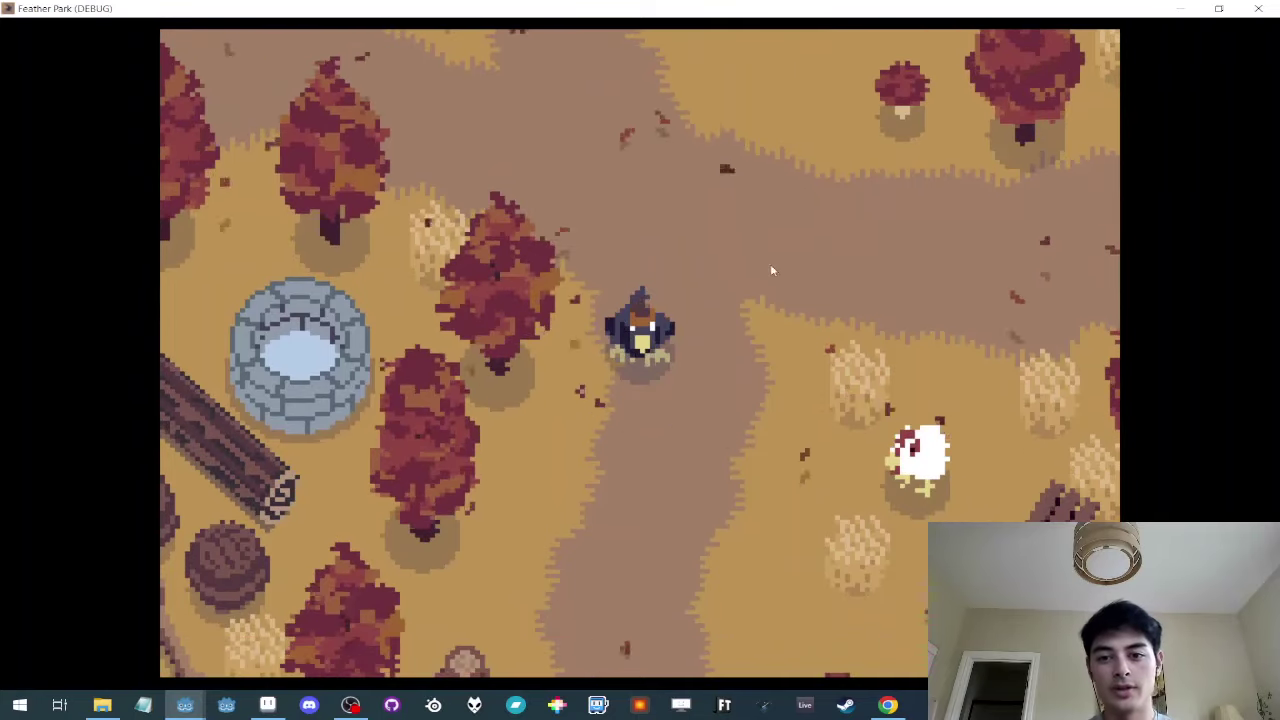
pyautogui.press('w')
pyautogui.press('d')
pyautogui.press('s')
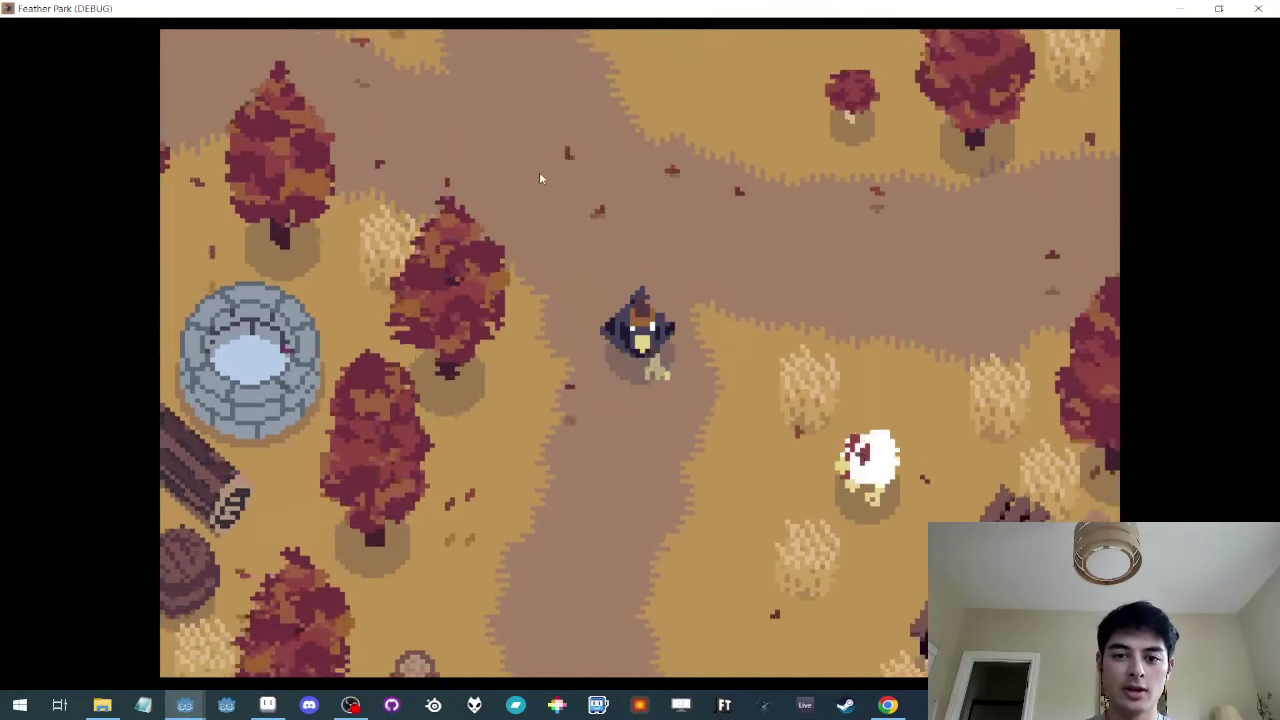
pyautogui.press('Up')
pyautogui.press('Left')
# Step: Switch to Aseprite and view the Leaf_1.png sprite, discarding the rotation of its selected canvas
pyautogui.hotkey('alt', 'Tab')
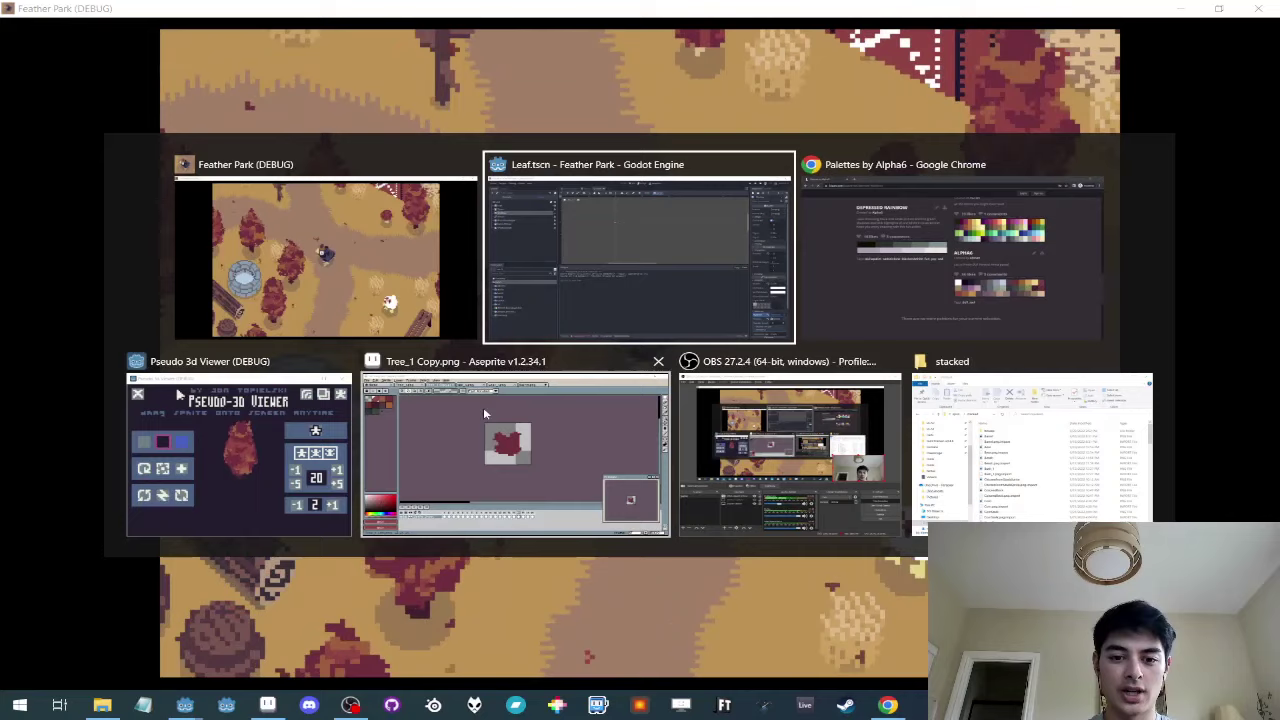
pyautogui.click(484, 413)
pyautogui.click(666, 109)
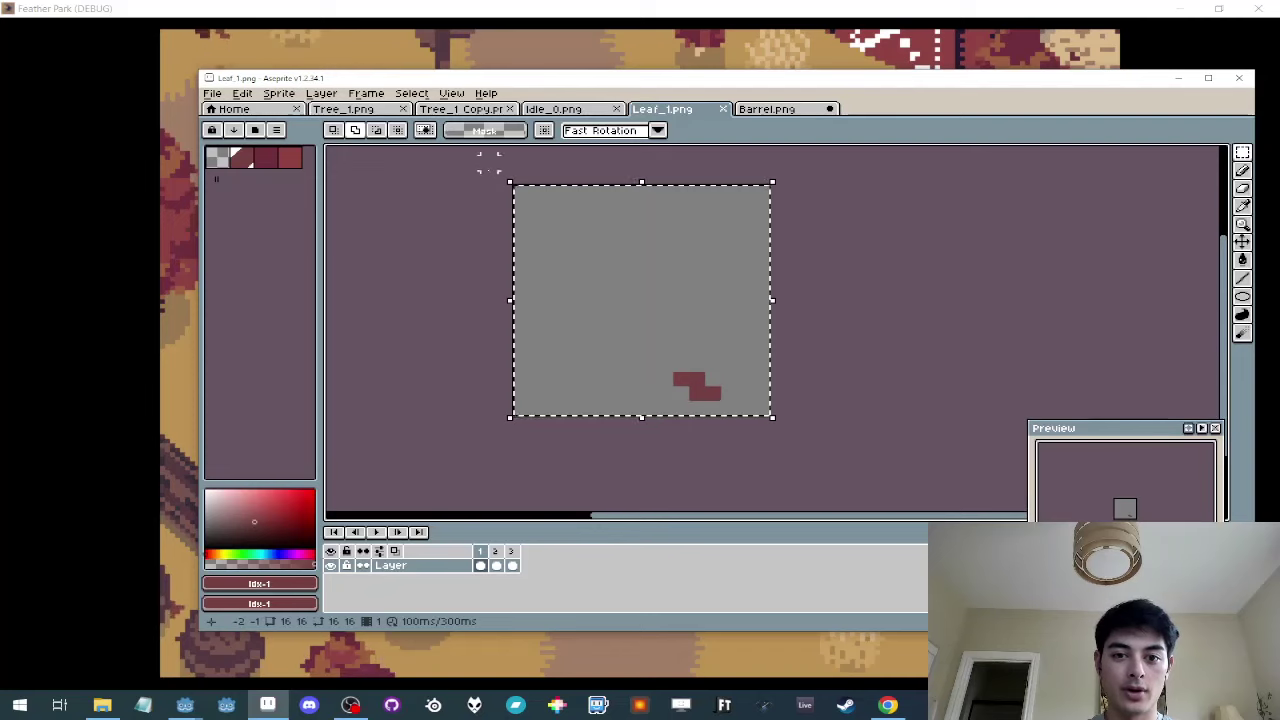
pyautogui.click(522, 176)
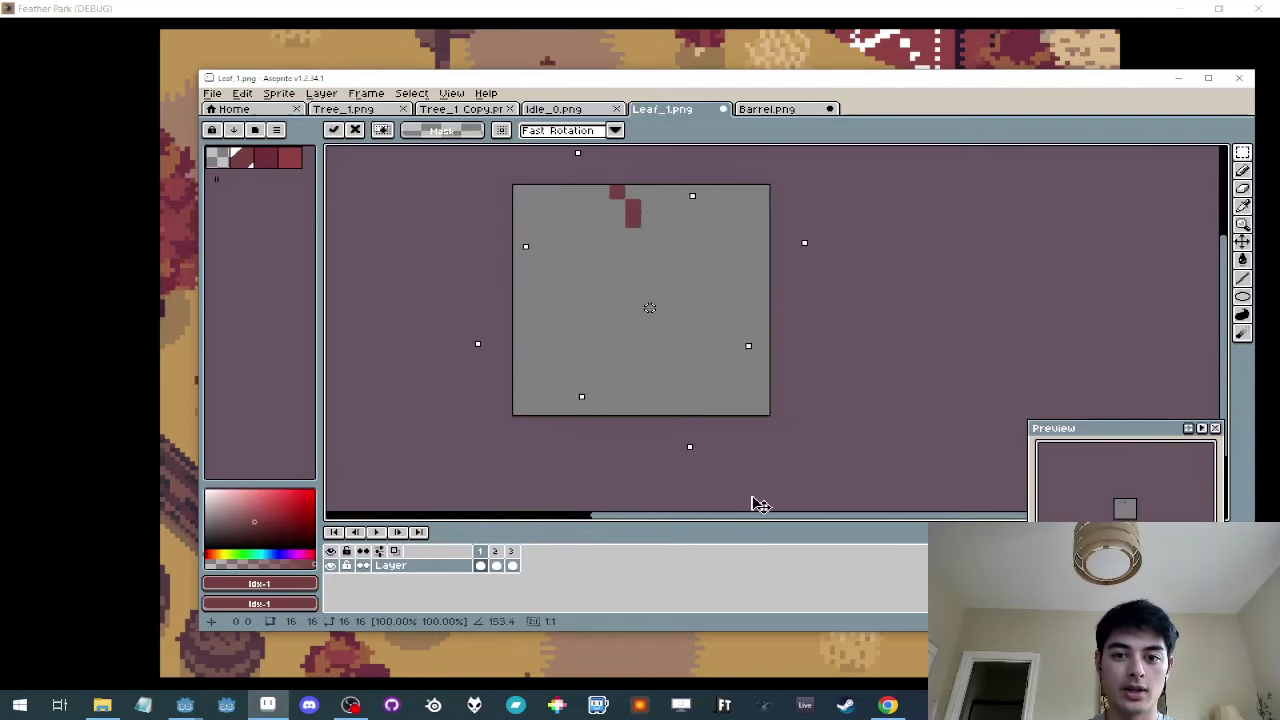
pyautogui.press('Escape')
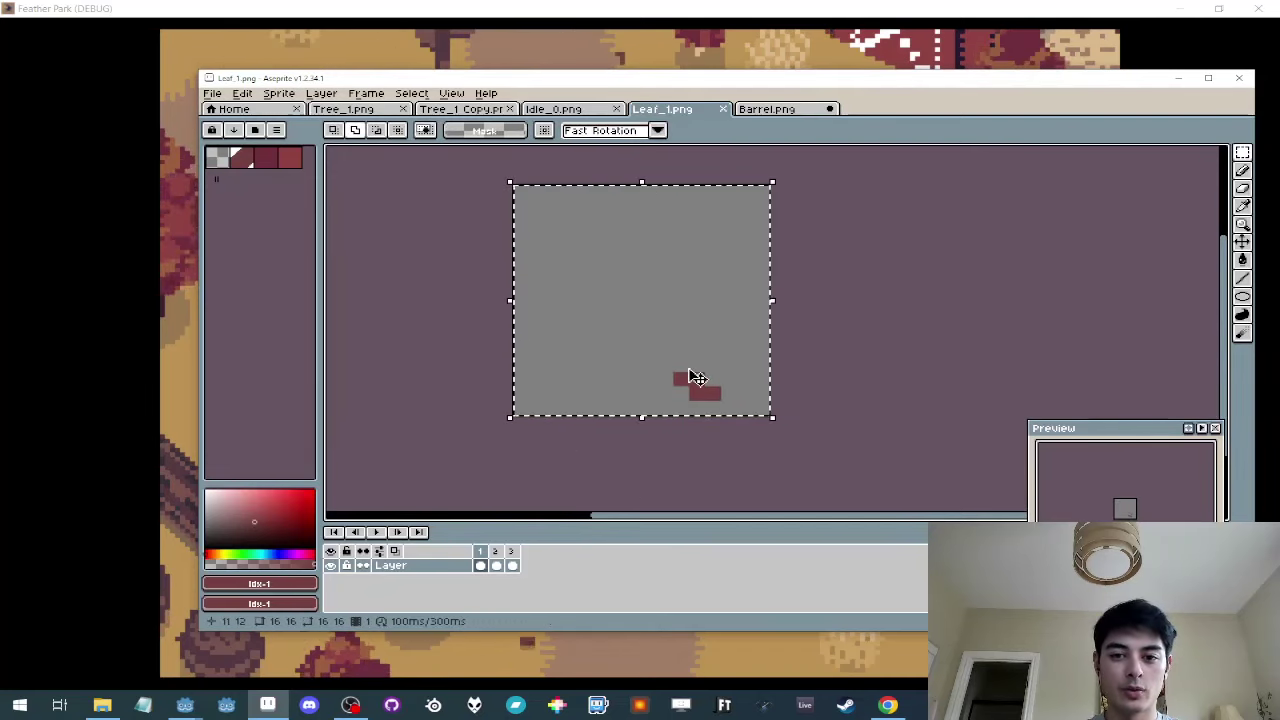
# Step: Go back to the running game and walk the bird around the junction, ending up on the eastern side of the crossroads
pyautogui.click(645, 30)
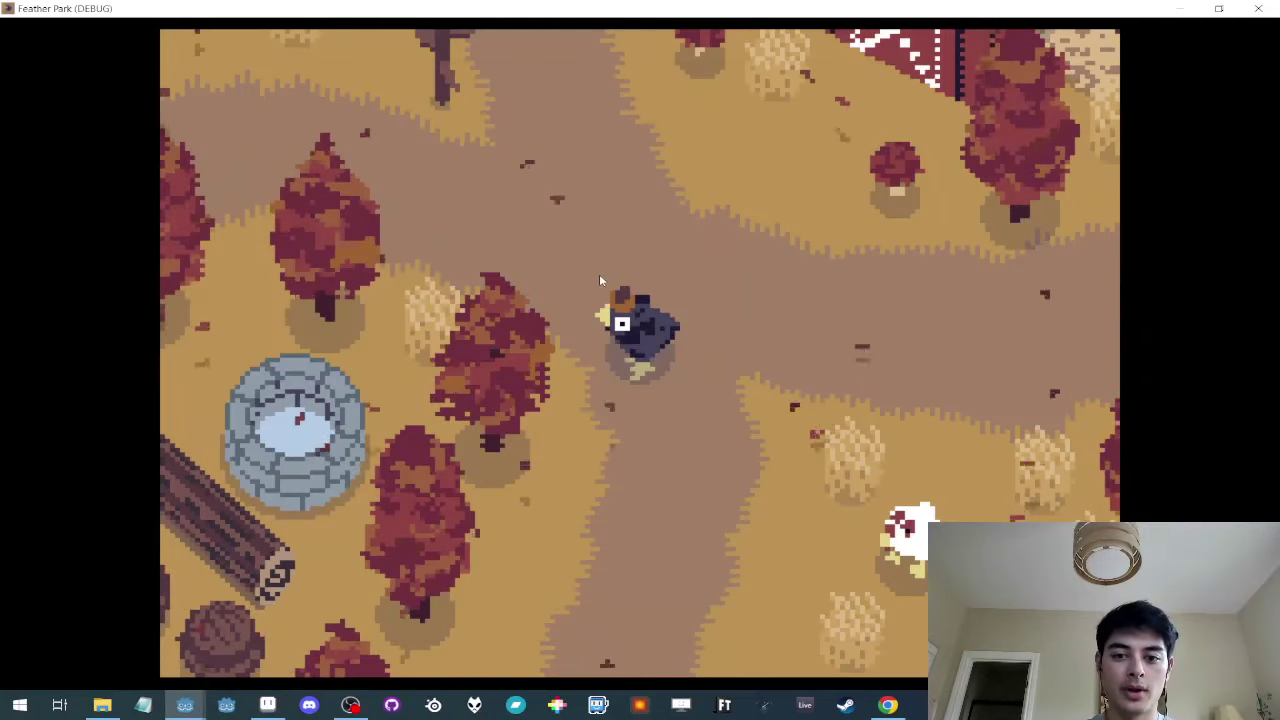
pyautogui.press('s')
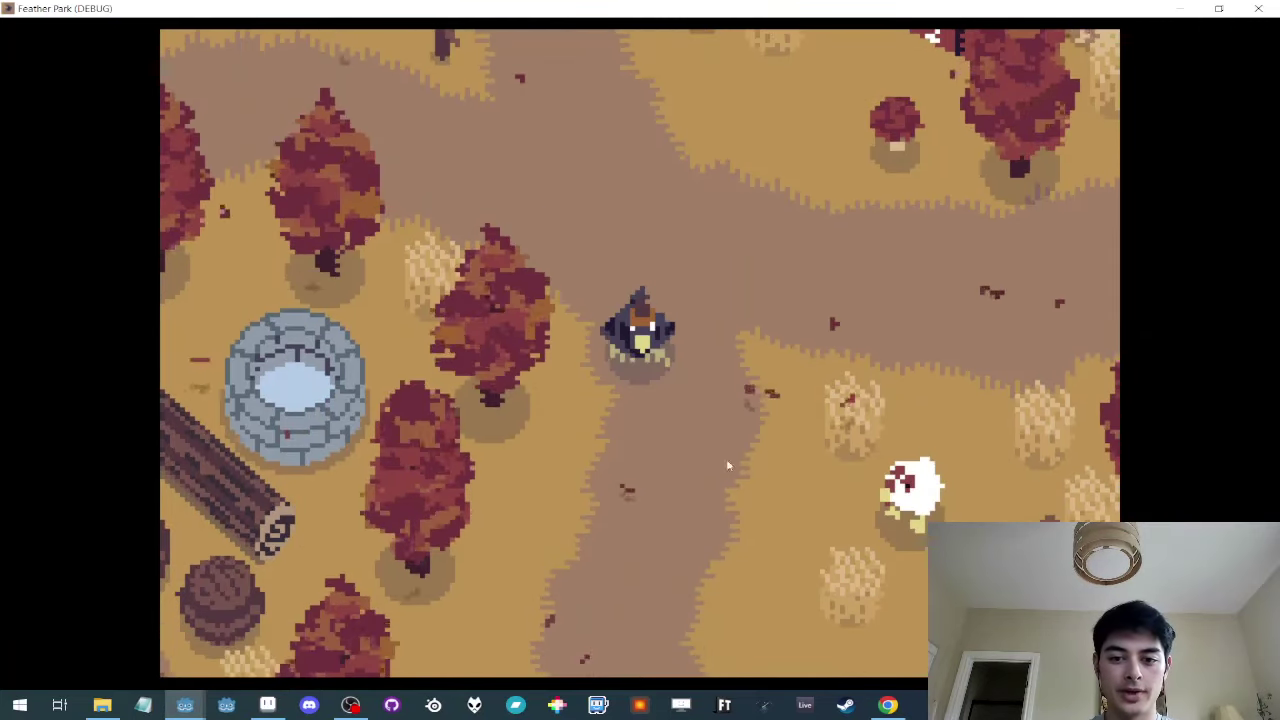
pyautogui.press('w')
pyautogui.press('a')
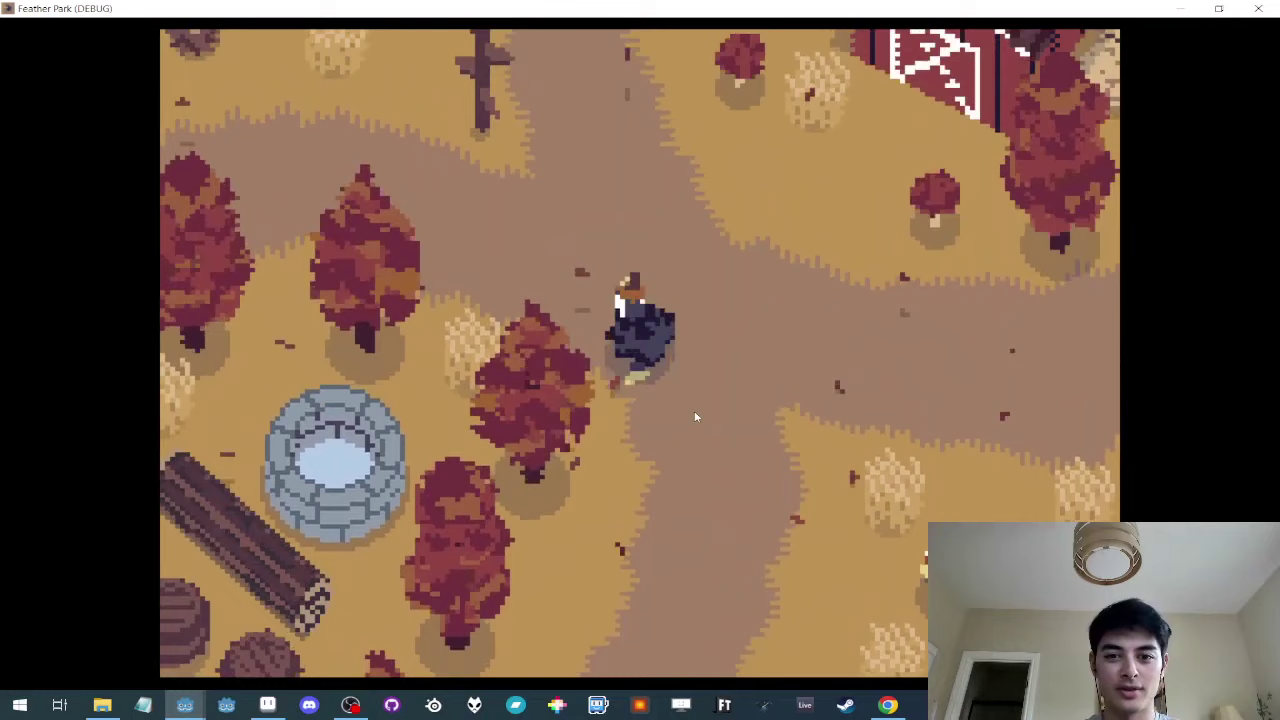
pyautogui.press('w')
pyautogui.press('d')
pyautogui.press('s')
pyautogui.press('w')
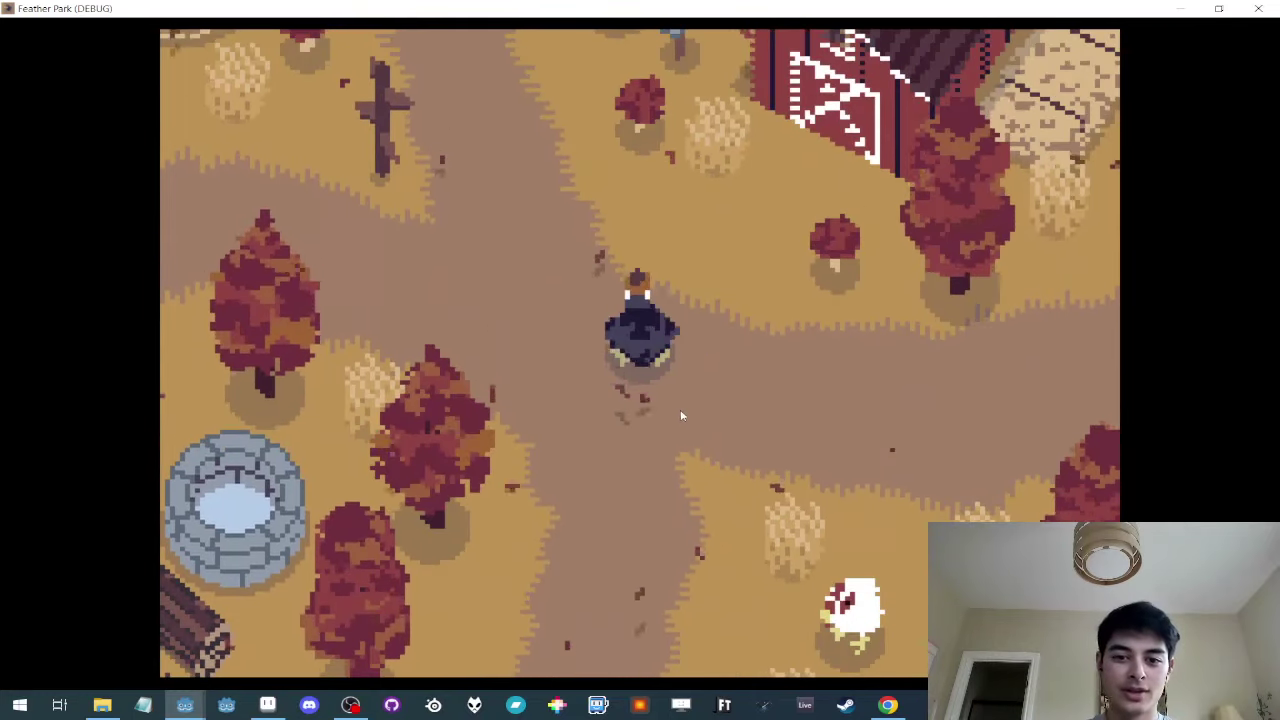
# Step: Walk the bird up and down at the crossroads and back toward the well while examining how the leaf shadows move
pyautogui.press('s')
pyautogui.press('s')
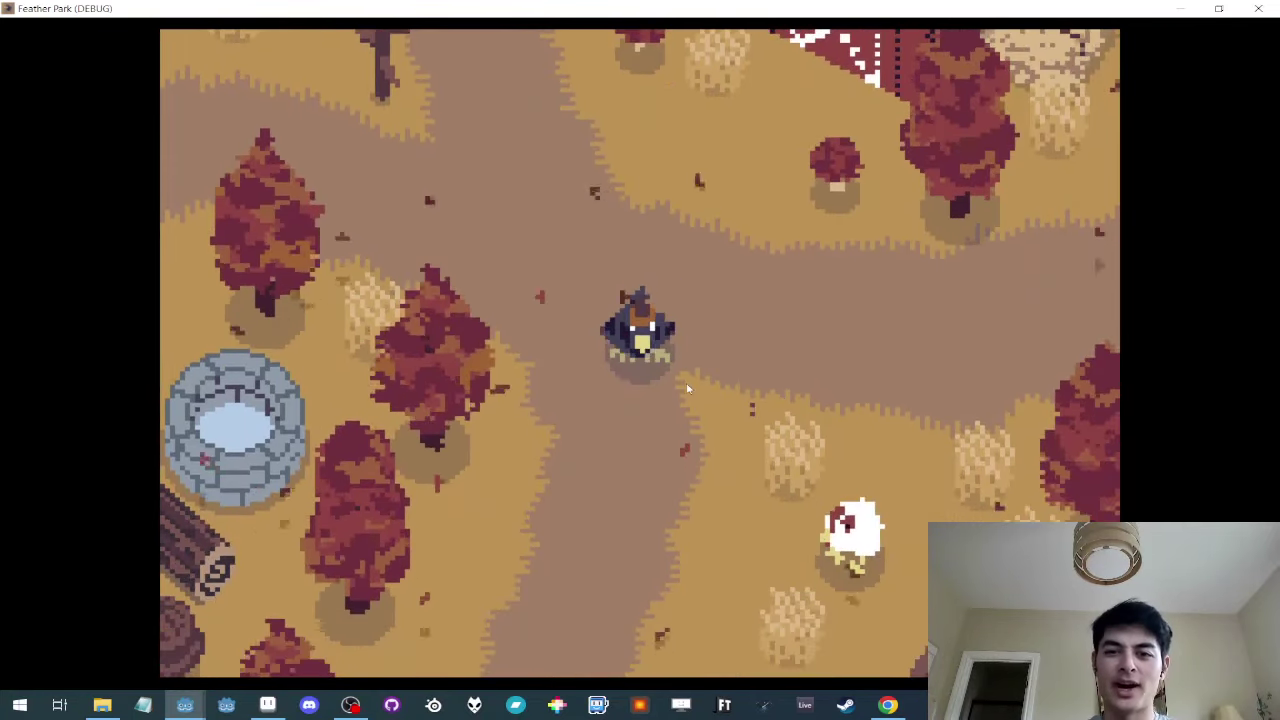
pyautogui.press('w')
pyautogui.press('s')
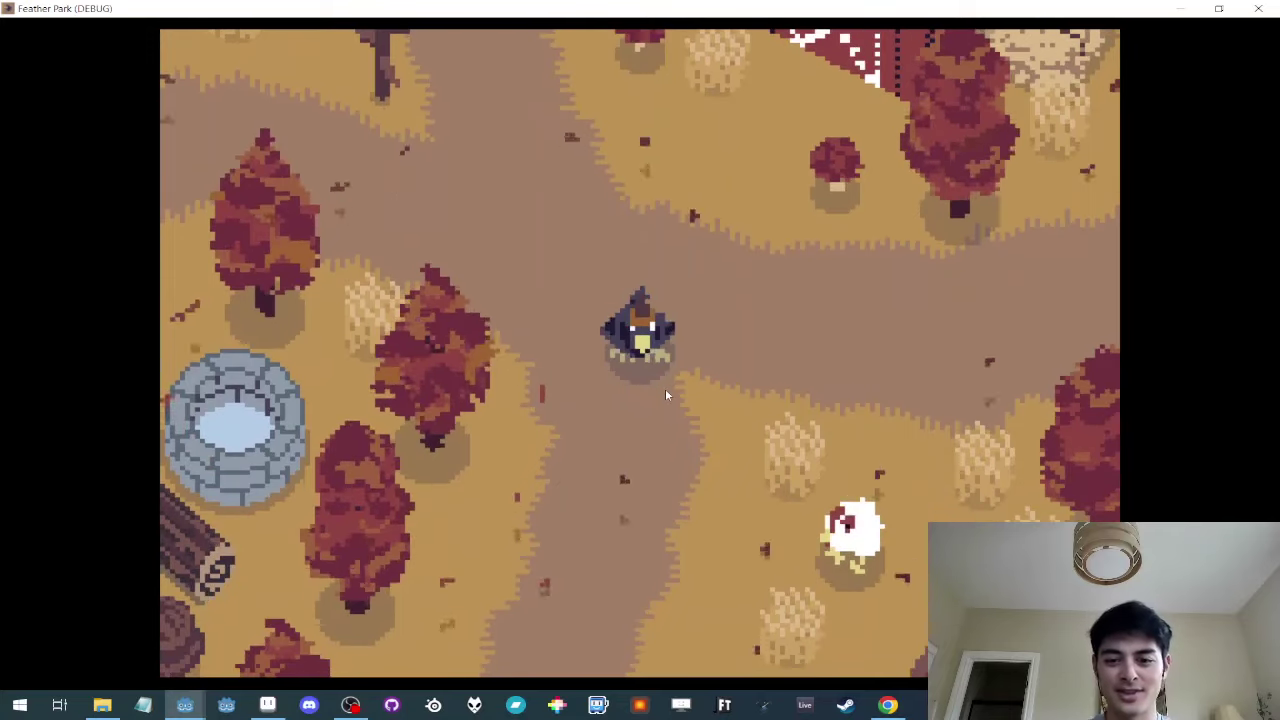
pyautogui.press('a')
pyautogui.press('w')
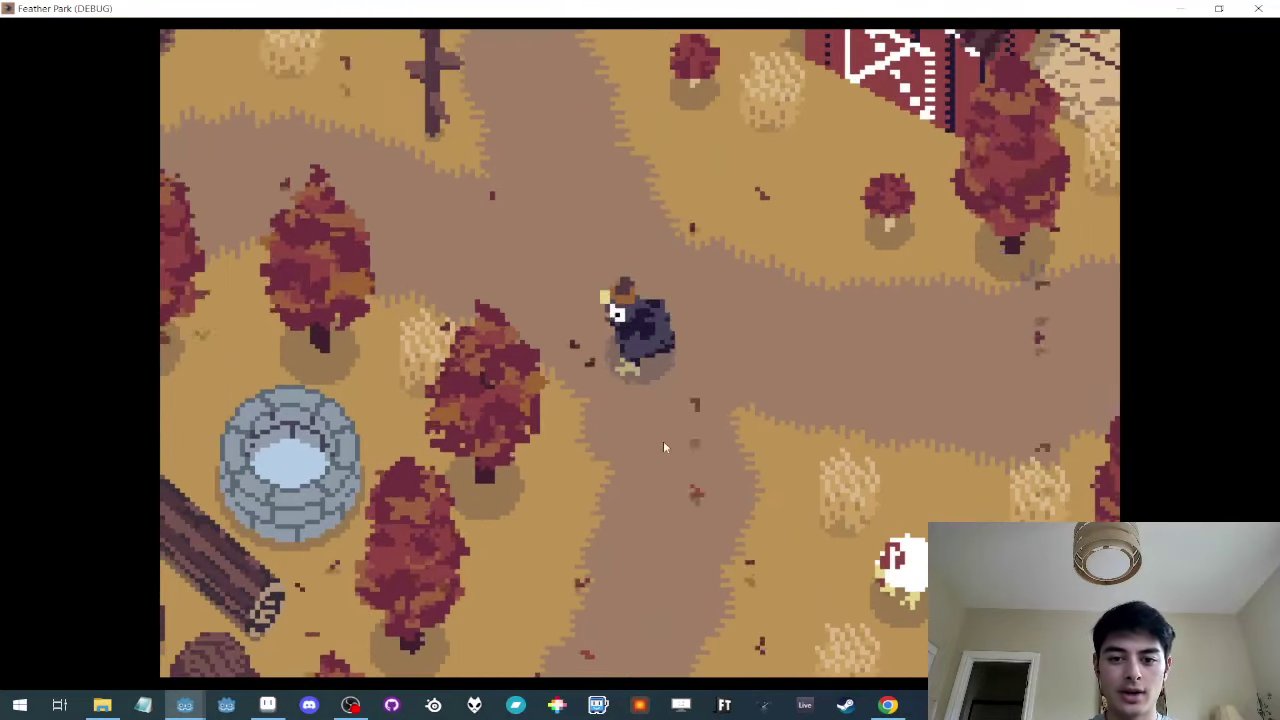
pyautogui.press('s')
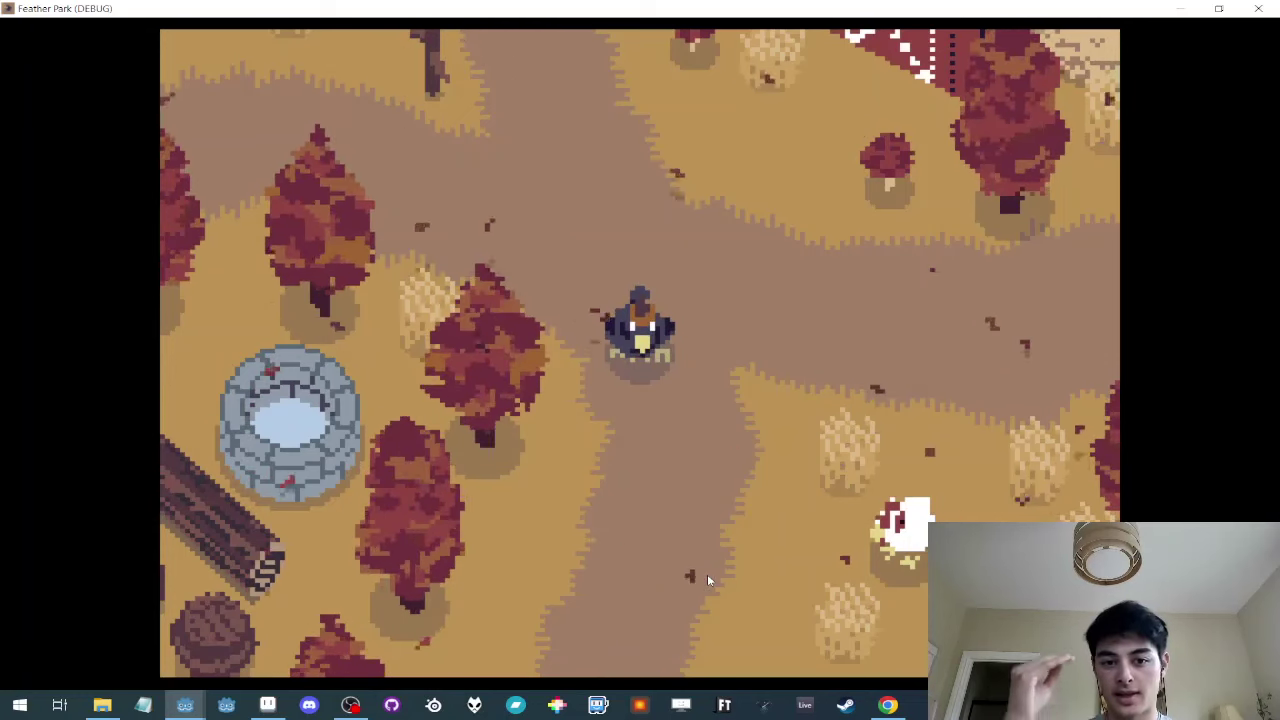
pyautogui.press('s')
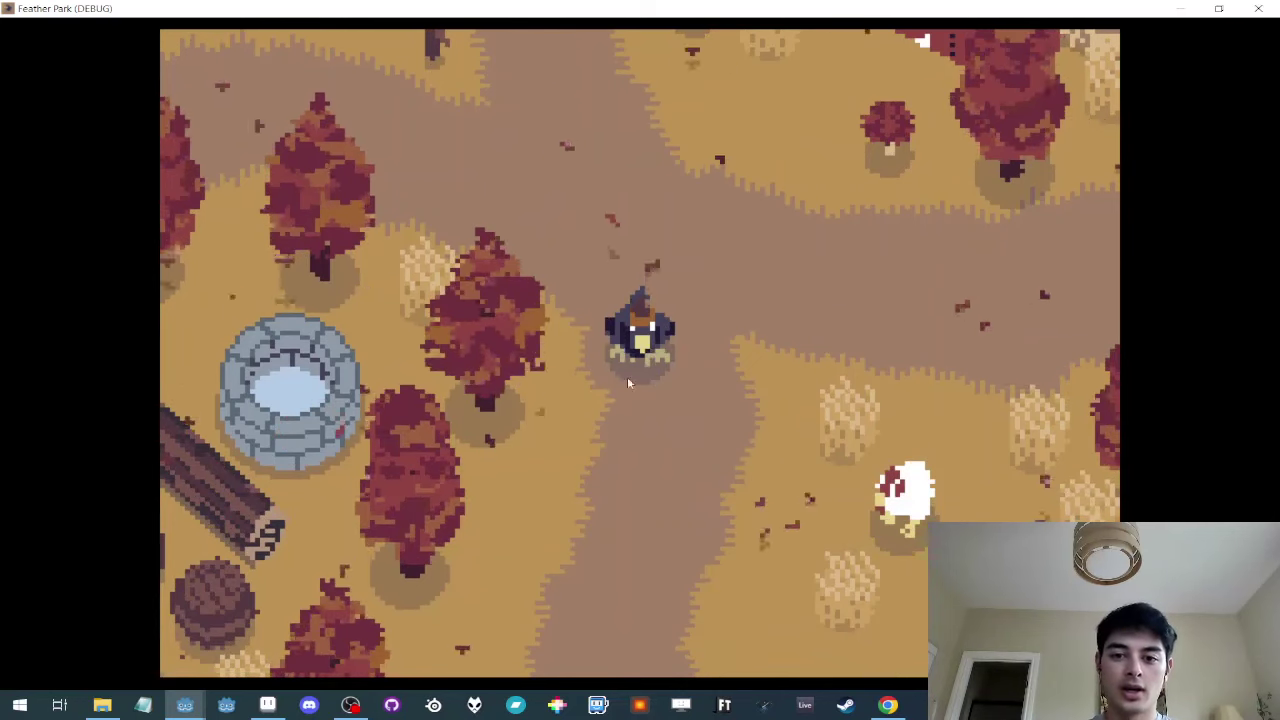
pyautogui.press('w')
# Step: Switch to Godot, open the Leaf node's script and review the texture assignments and shadow tween in assign_texture, returning to the 2D view
pyautogui.hotkey('alt', 'Tab')
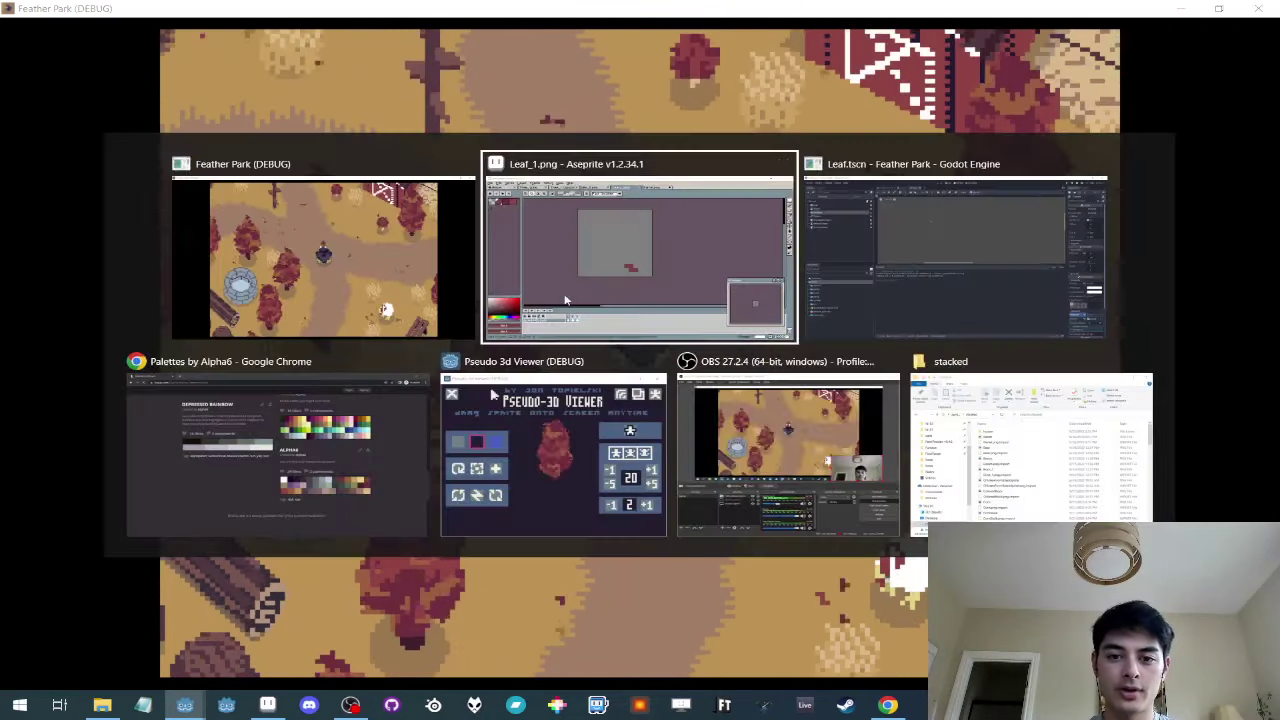
pyautogui.hotkey('alt', 'Tab')
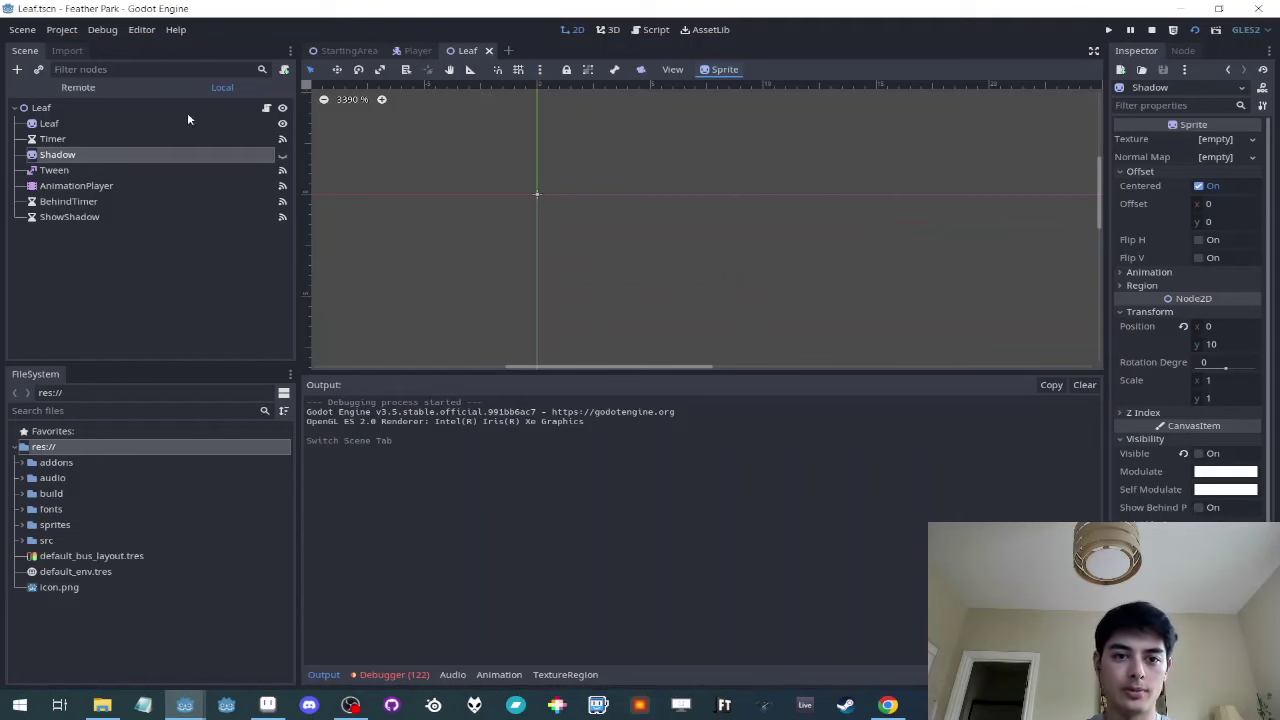
pyautogui.click(266, 108)
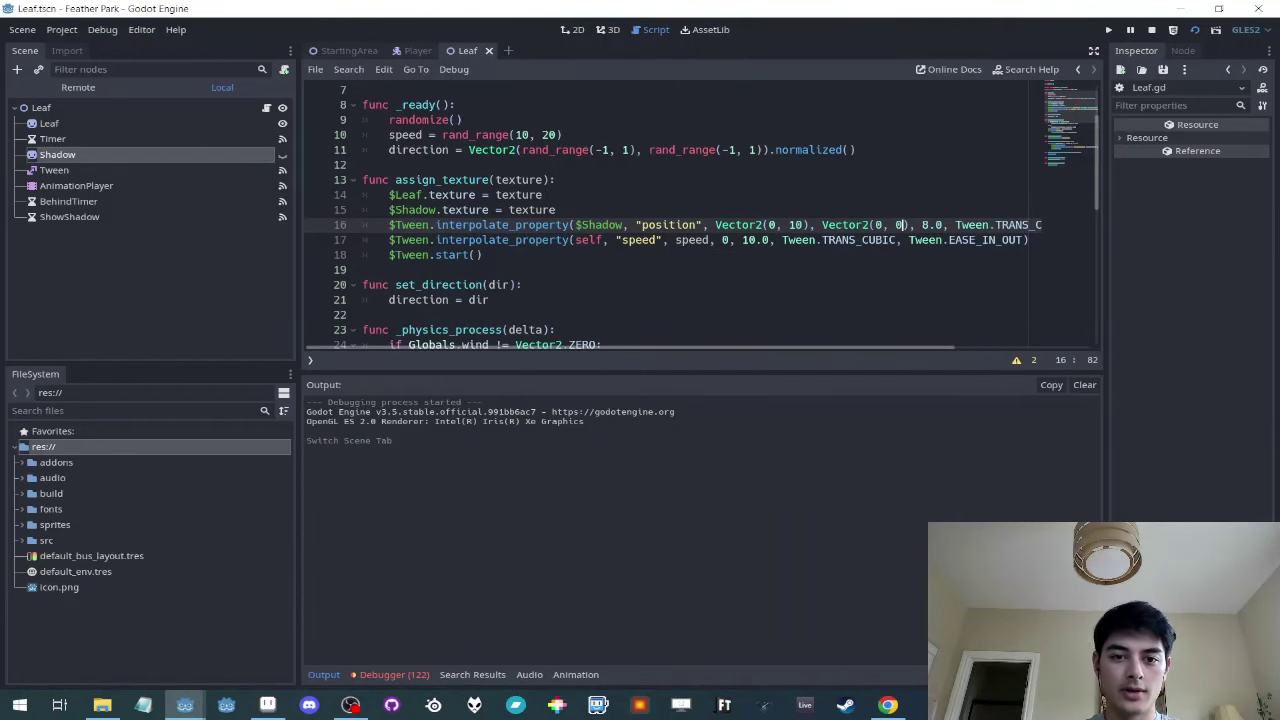
pyautogui.doubleClick(442, 180)
pyautogui.click(396, 195)
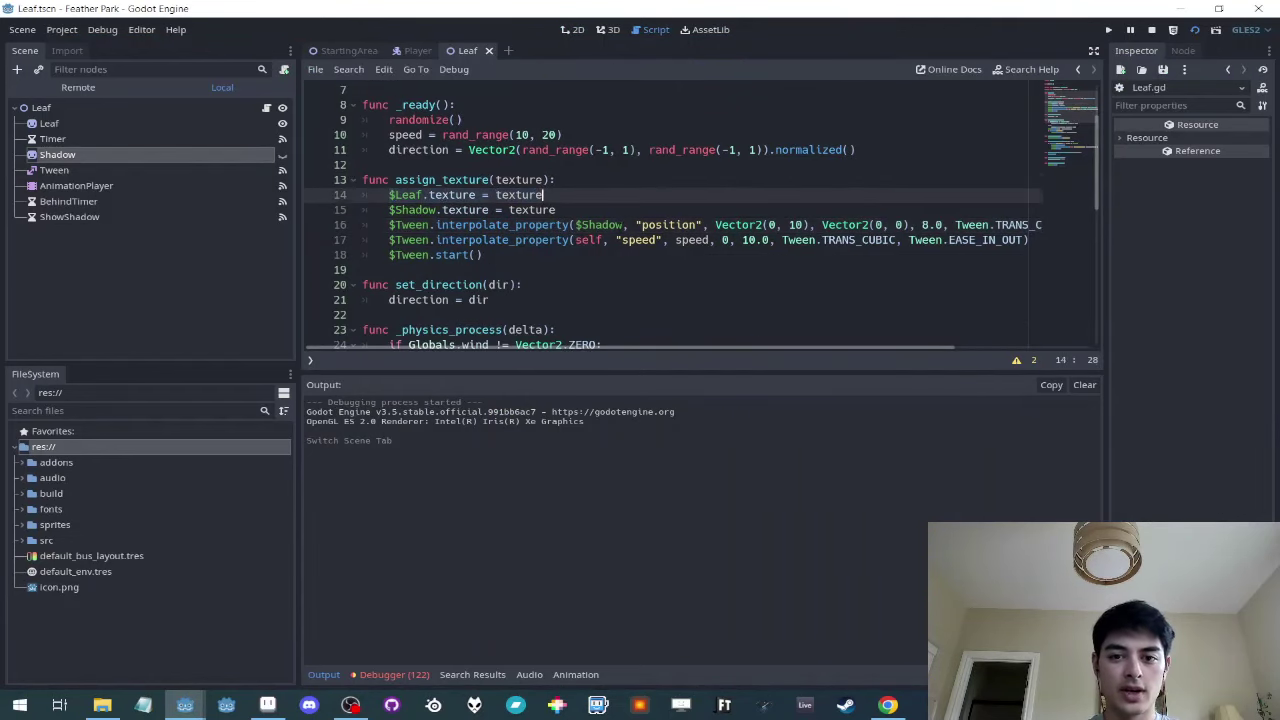
pyautogui.click(557, 225)
pyautogui.hotkey('ctrl', 'F1')
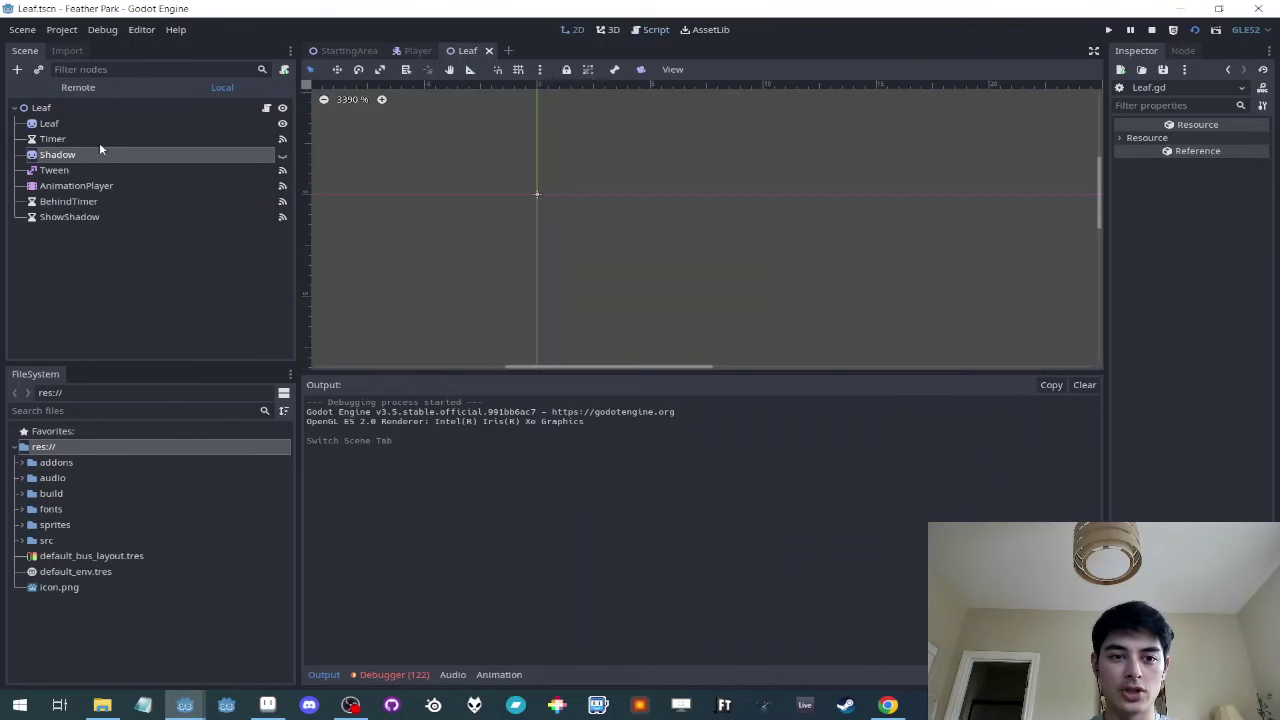
# Step: Inspect the Shadow node's properties and examine the script line that interpolates the shadow's position
pyautogui.click(99, 142)
pyautogui.click(107, 151)
pyautogui.hotkey('ctrl', 'F3')
pyautogui.hscroll(1, 740, 251)
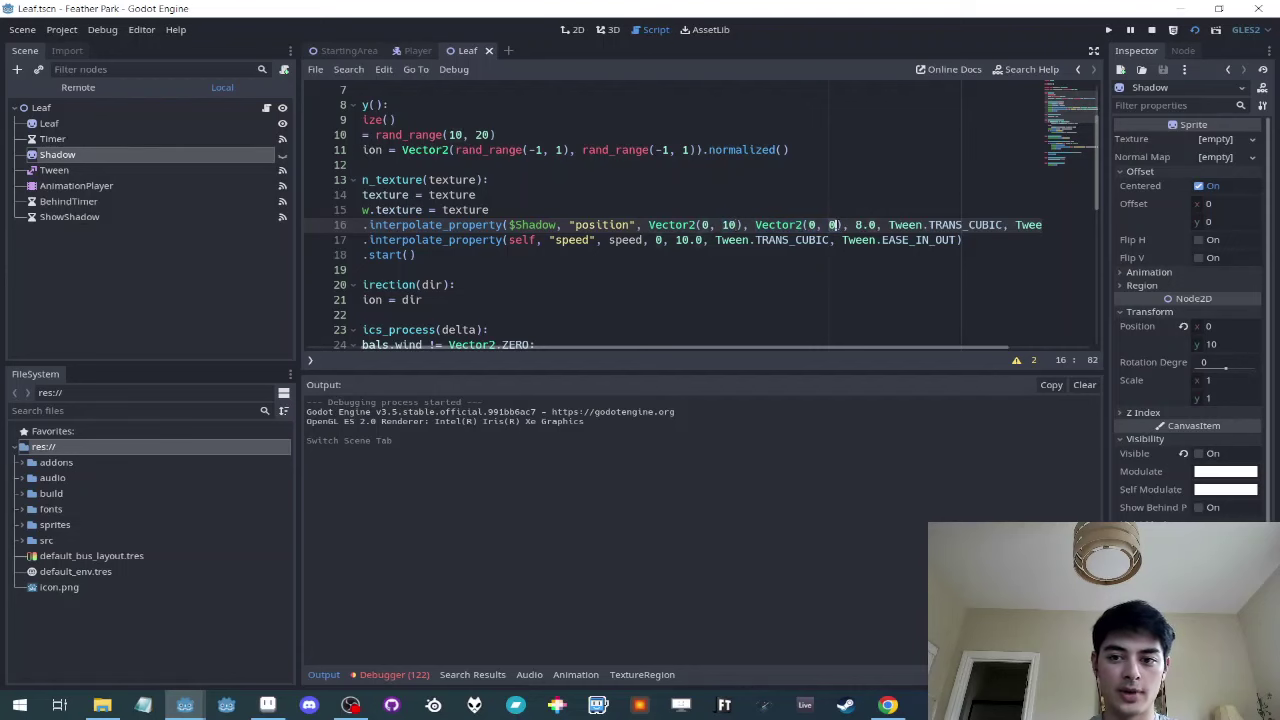
# Step: Switch to the running game and walk the bird around the crossroads near the well to show the falling leaves
pyautogui.hotkey('alt', 'Tab')
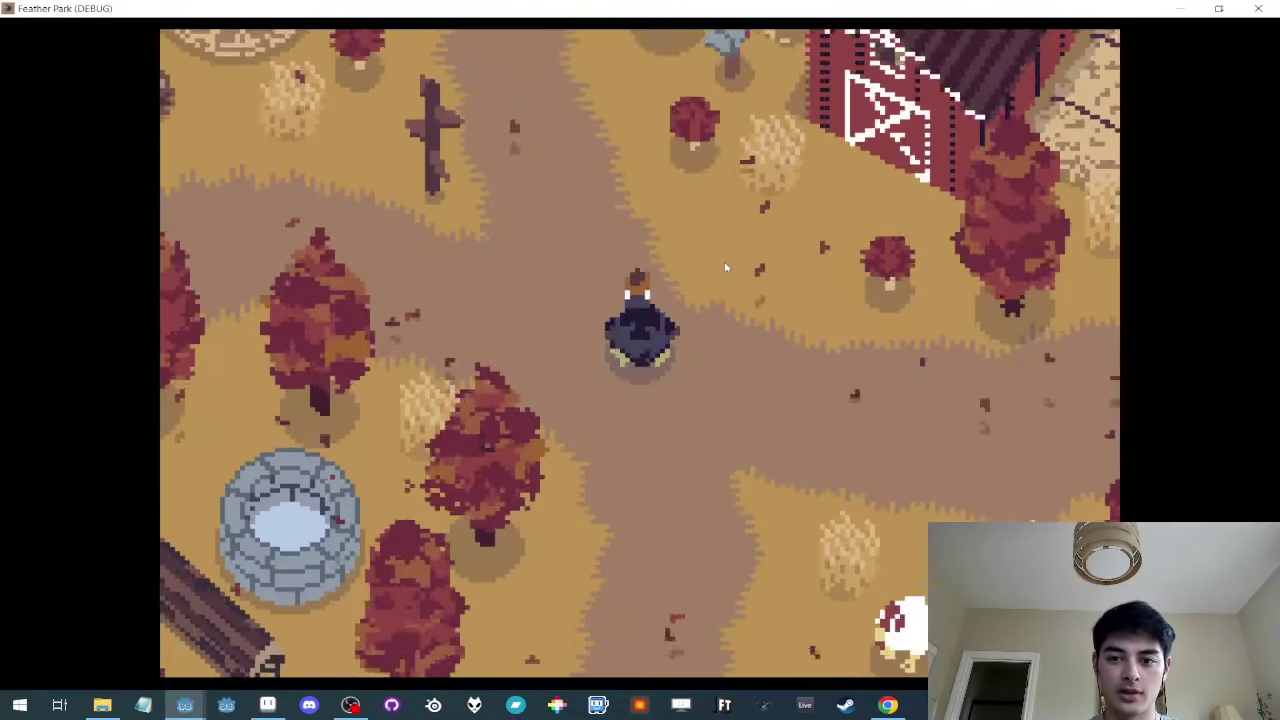
pyautogui.moveTo(726, 267); pyautogui.dragTo(850, 358)
pyautogui.press('Left')
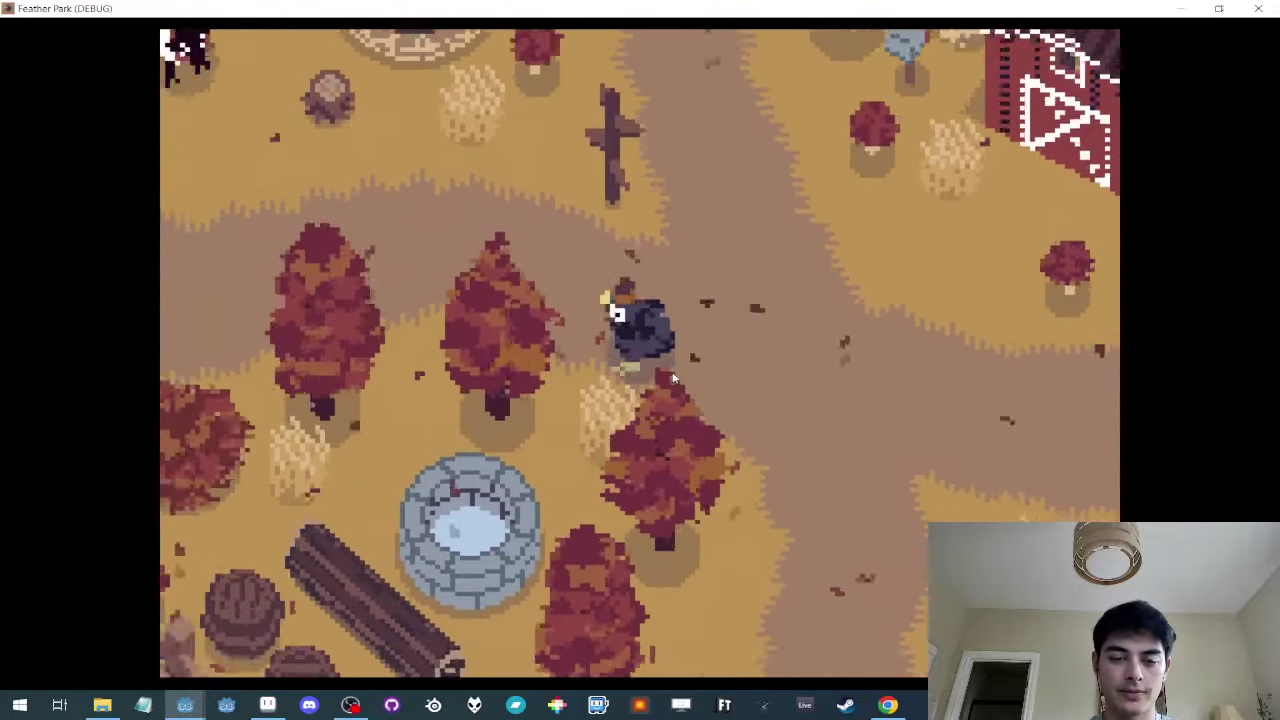
pyautogui.press('a')
pyautogui.press('w')
pyautogui.press('d')
pyautogui.press('s')
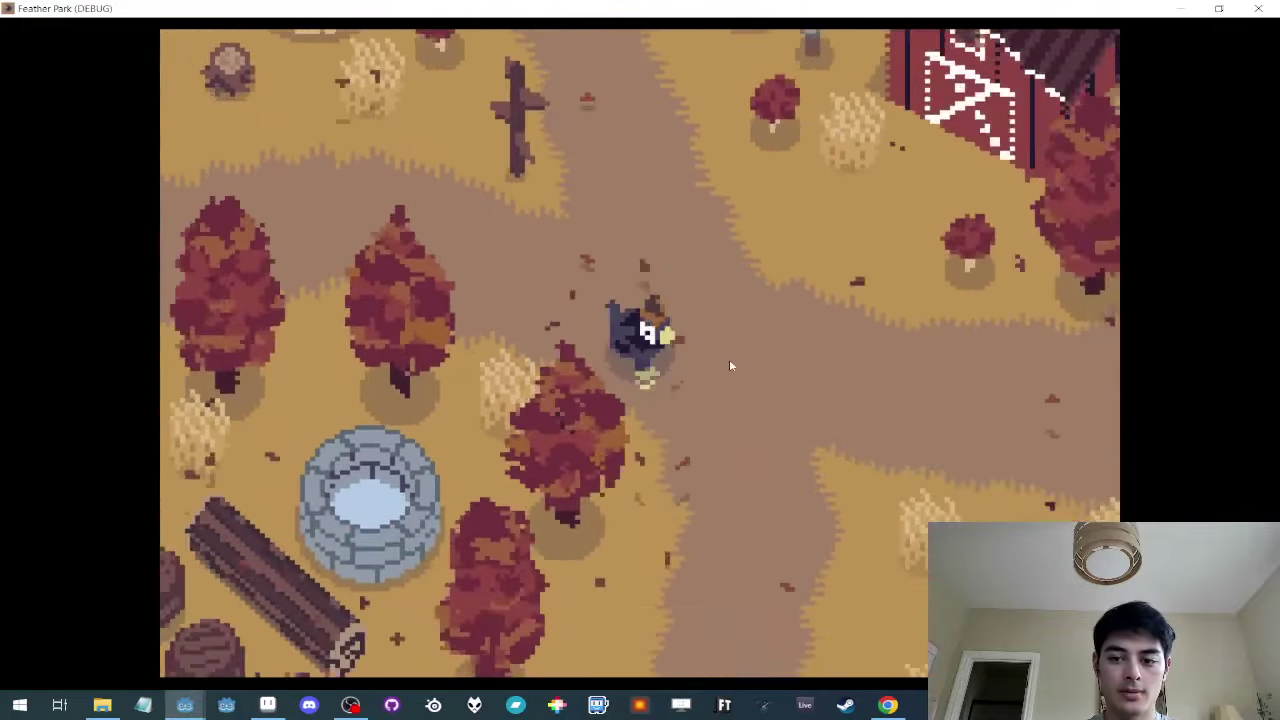
# Step: Walk the bird down to the chicken by the bench, start its rock-paper-scissors minigame and move the hand between options before choosing one
pyautogui.press('s')
pyautogui.press('space')
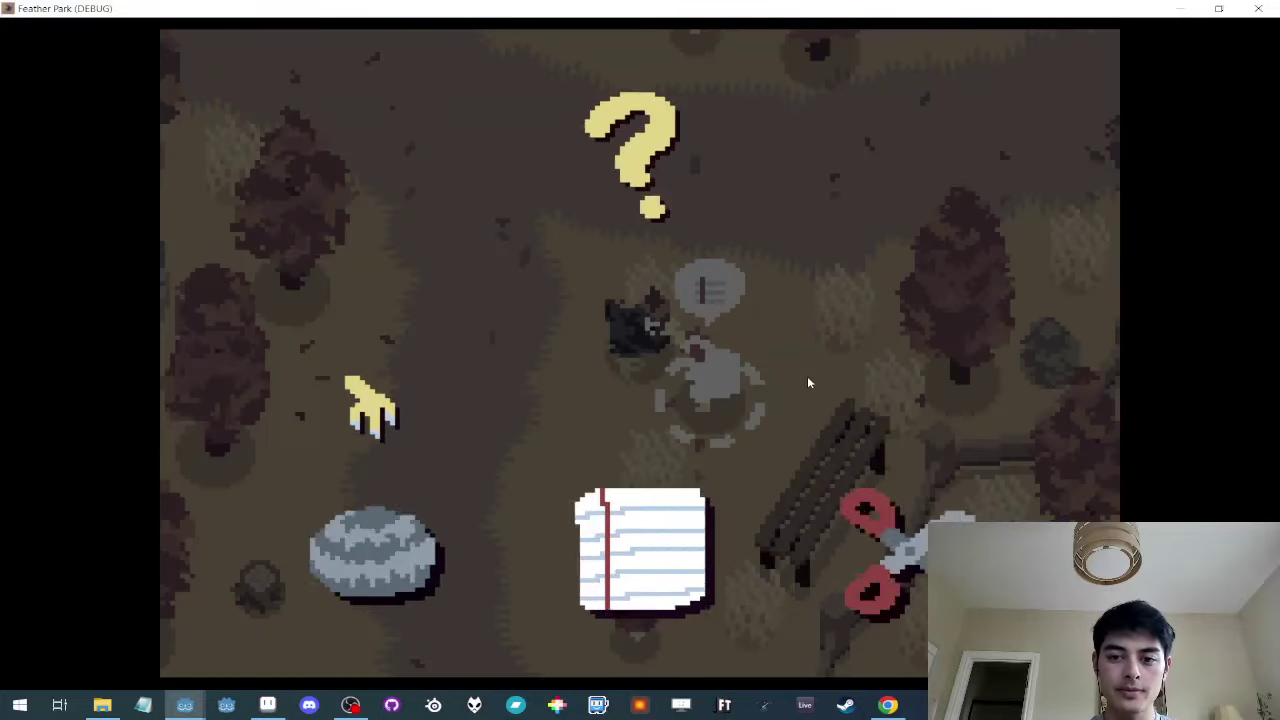
pyautogui.press('d')
pyautogui.press('d')
pyautogui.press('a')
pyautogui.press('a')
pyautogui.press('d')
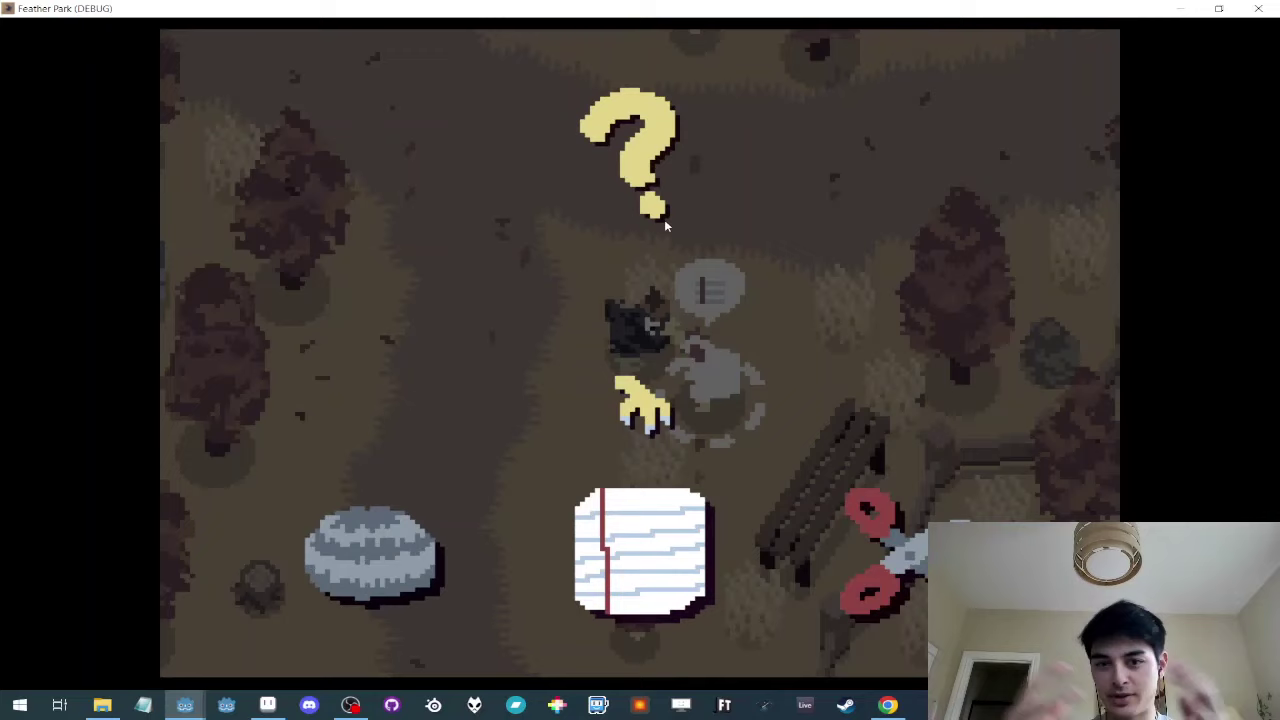
pyautogui.press('a')
pyautogui.press('d')
pyautogui.press('d')
pyautogui.press('space')
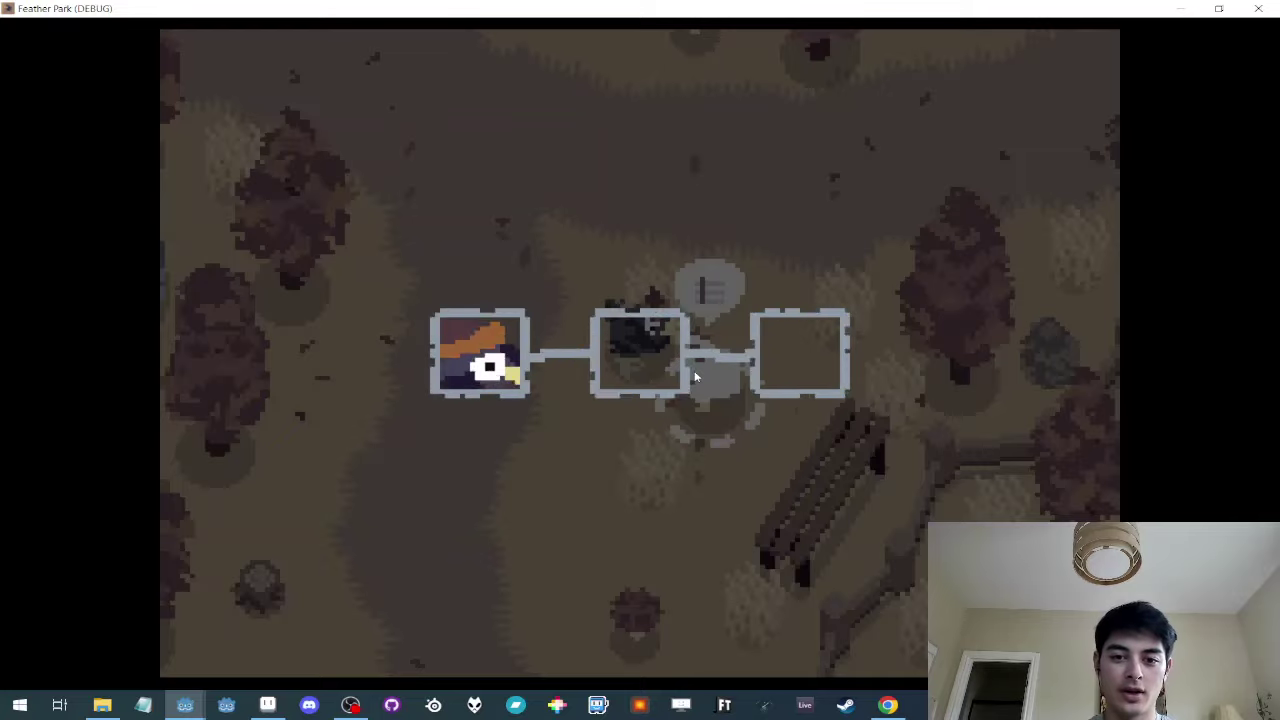
# Step: Walk the bird back and forth beside the chicken to examine its speech bubble and rotating dashed ring
pyautogui.press('a')
pyautogui.press('d')
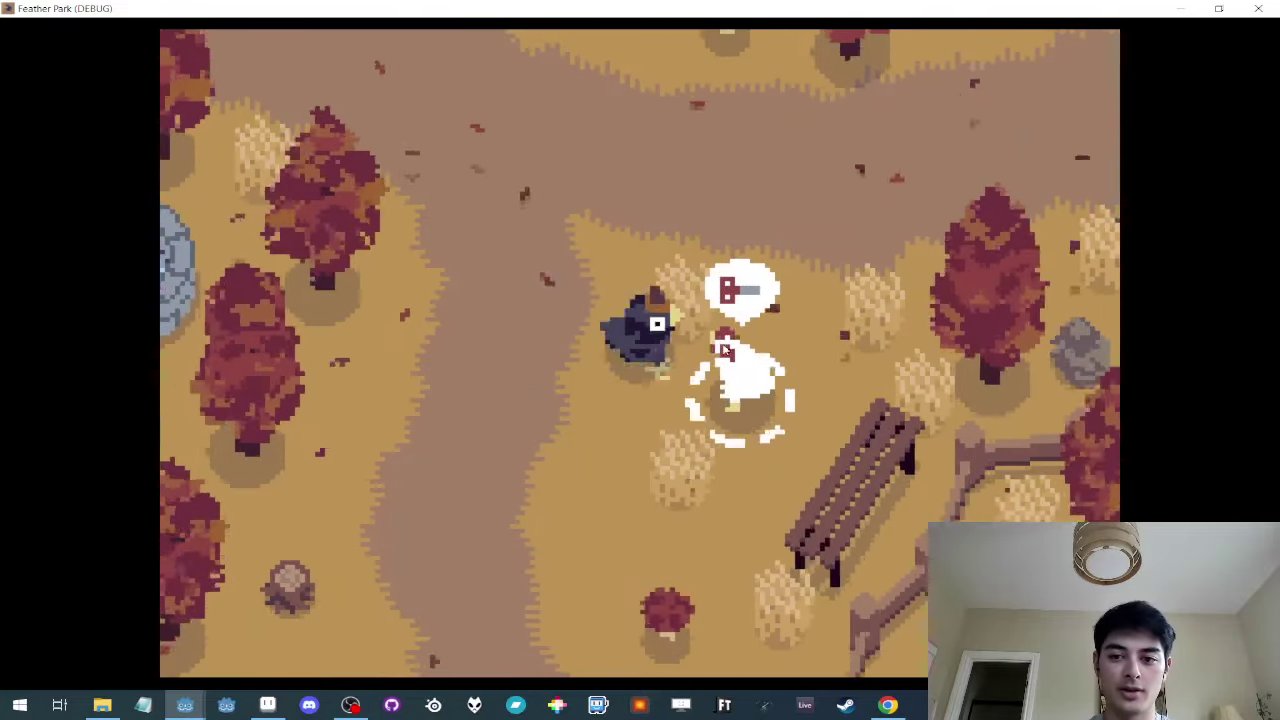
pyautogui.press('a')
pyautogui.press('d')
pyautogui.press('a')
pyautogui.press('d')
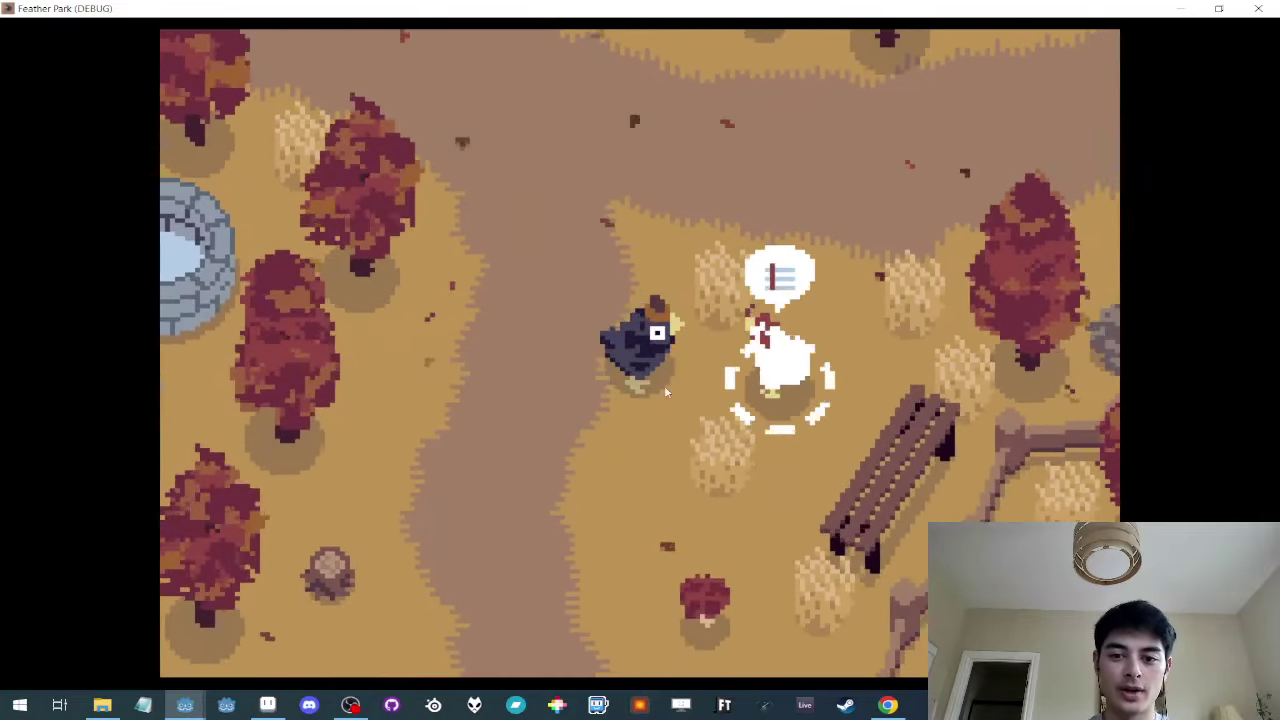
pyautogui.press('a')
pyautogui.press('d')
pyautogui.press('d')
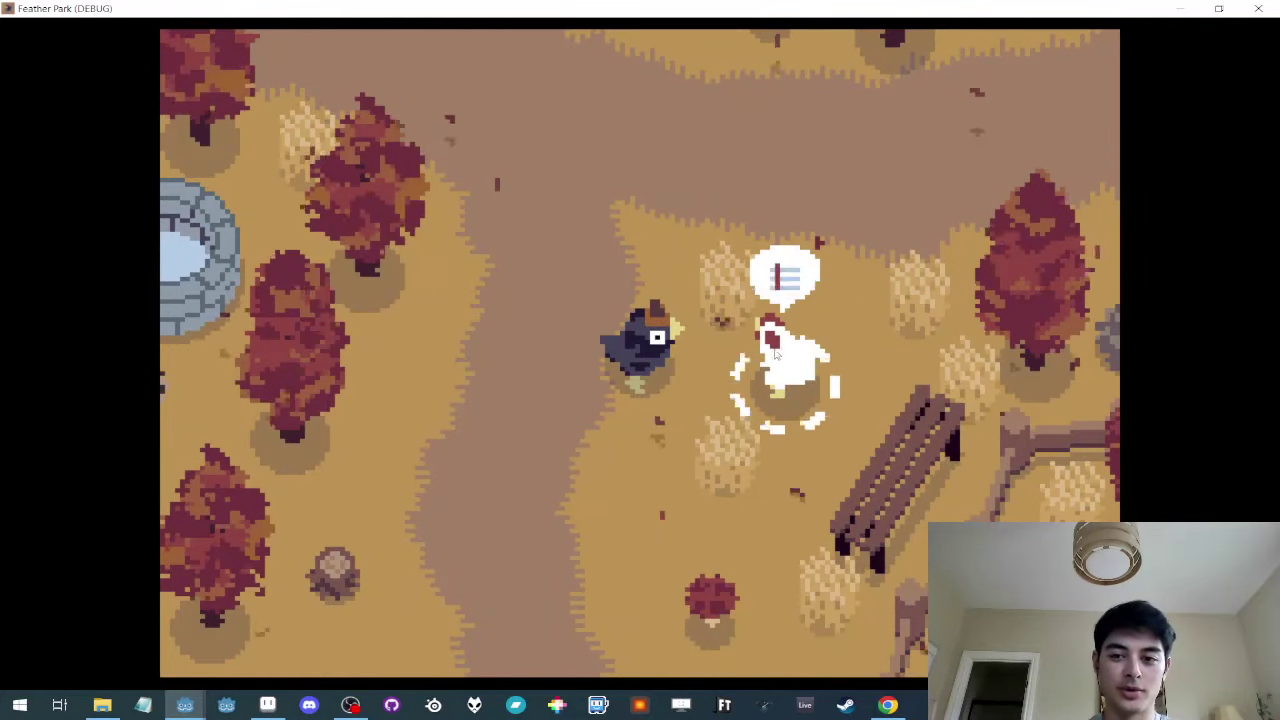
# Step: Switch to Godot and open the scene src/stacked/Chicken.tscn
pyautogui.hotkey('alt', 'Tab')
pyautogui.hotkey('ctrl', 'shift', 'o')
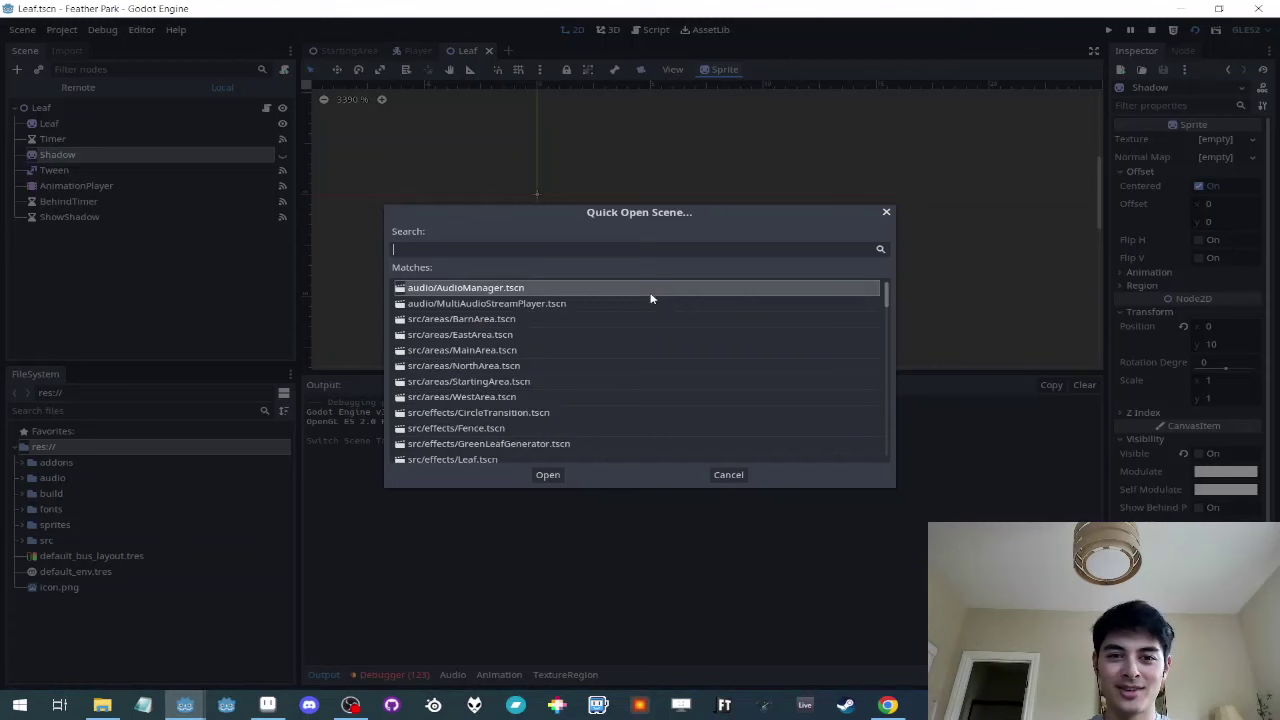
pyautogui.write('cihcken')
pyautogui.press('BackSpace')
pyautogui.press('BackSpace')
pyautogui.press('BackSpace')
pyautogui.press('BackSpace')
pyautogui.press('BackSpace')
pyautogui.press('BackSpace')
pyautogui.press('BackSpace')
pyautogui.write('chicken')
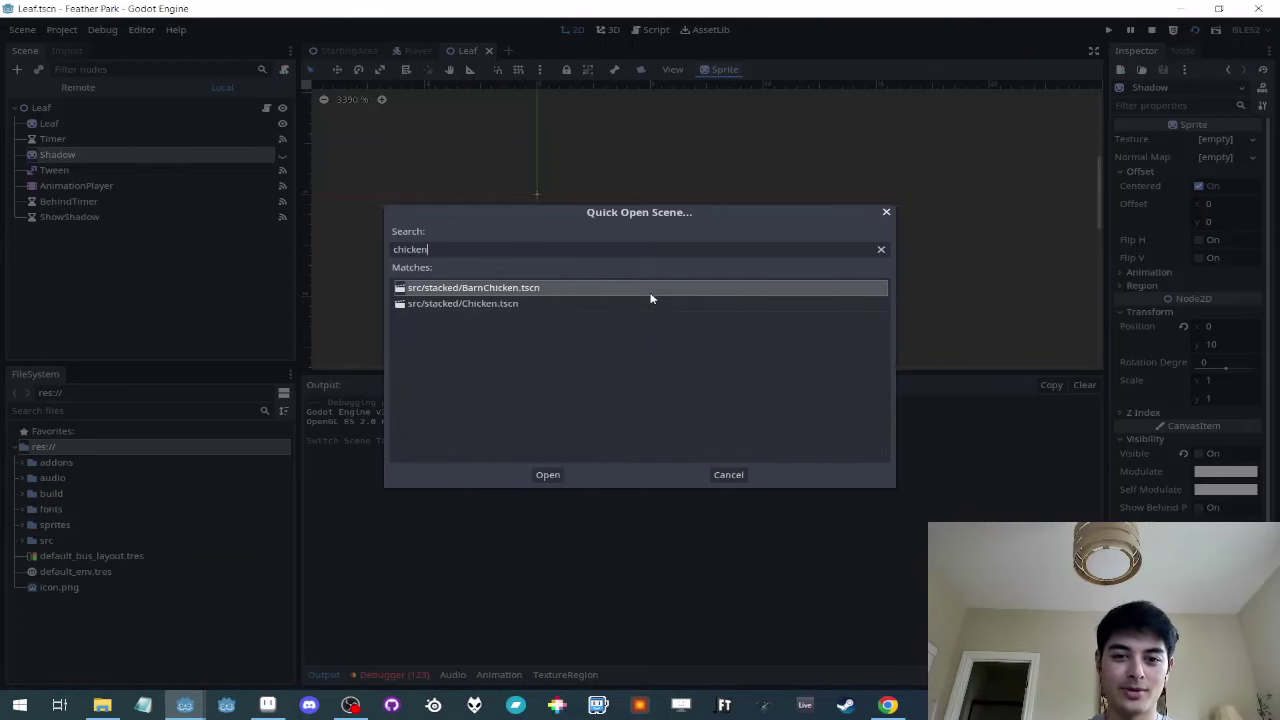
pyautogui.press('Down')
pyautogui.press('Return')
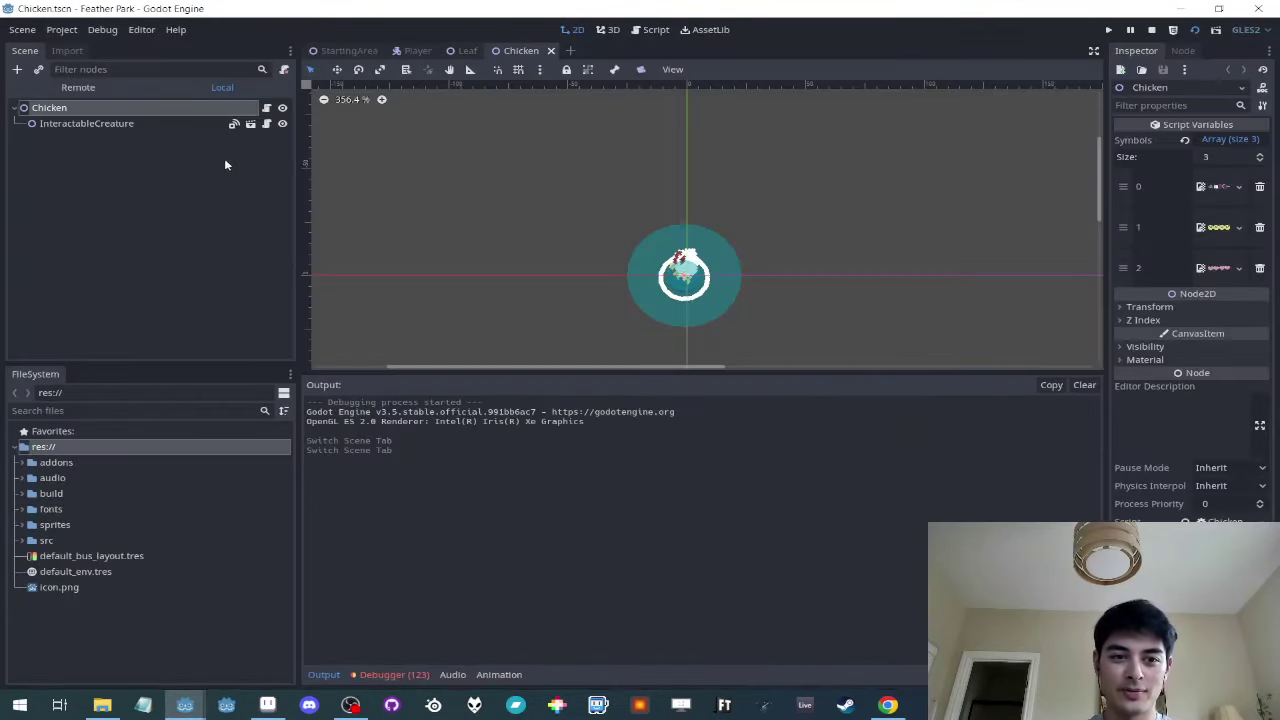
# Step: Inspect the InteractableCreature node's circles in the Chicken scene and compare them with the ring around the chicken in the running game
pyautogui.click(133, 124)
pyautogui.scroll(3, 576, 268)
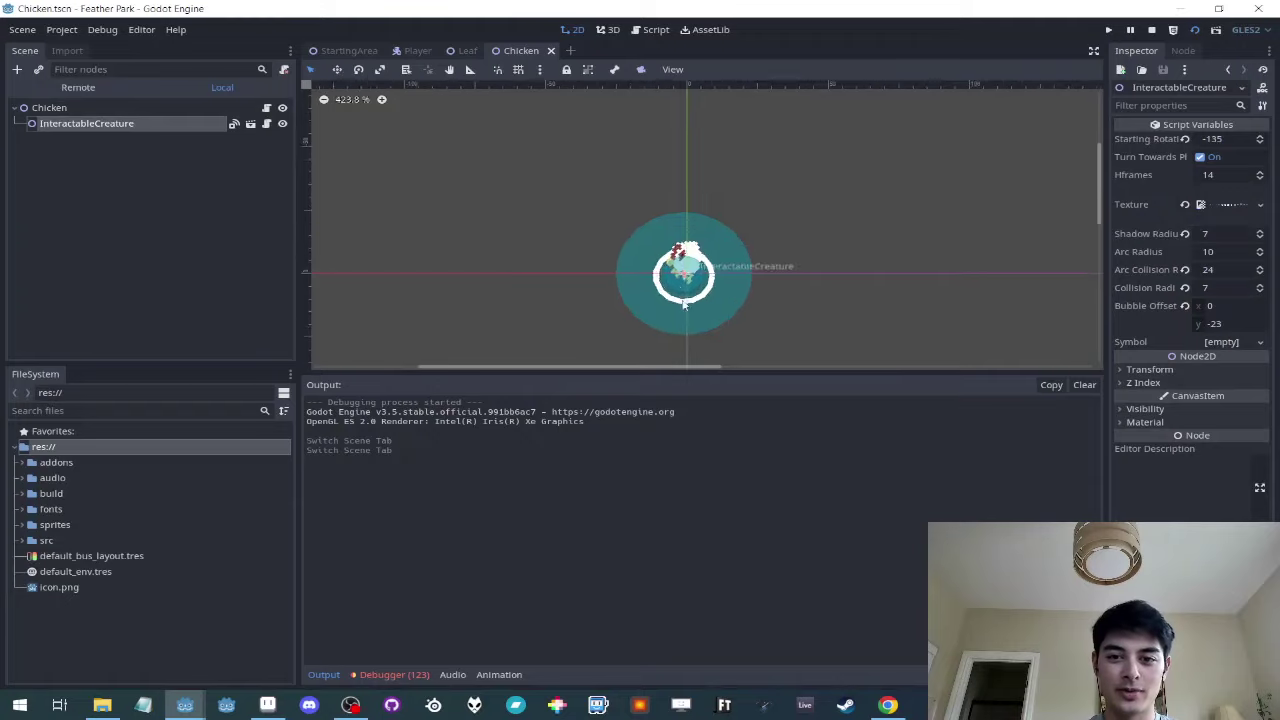
pyautogui.hotkey('alt', 'Tab')
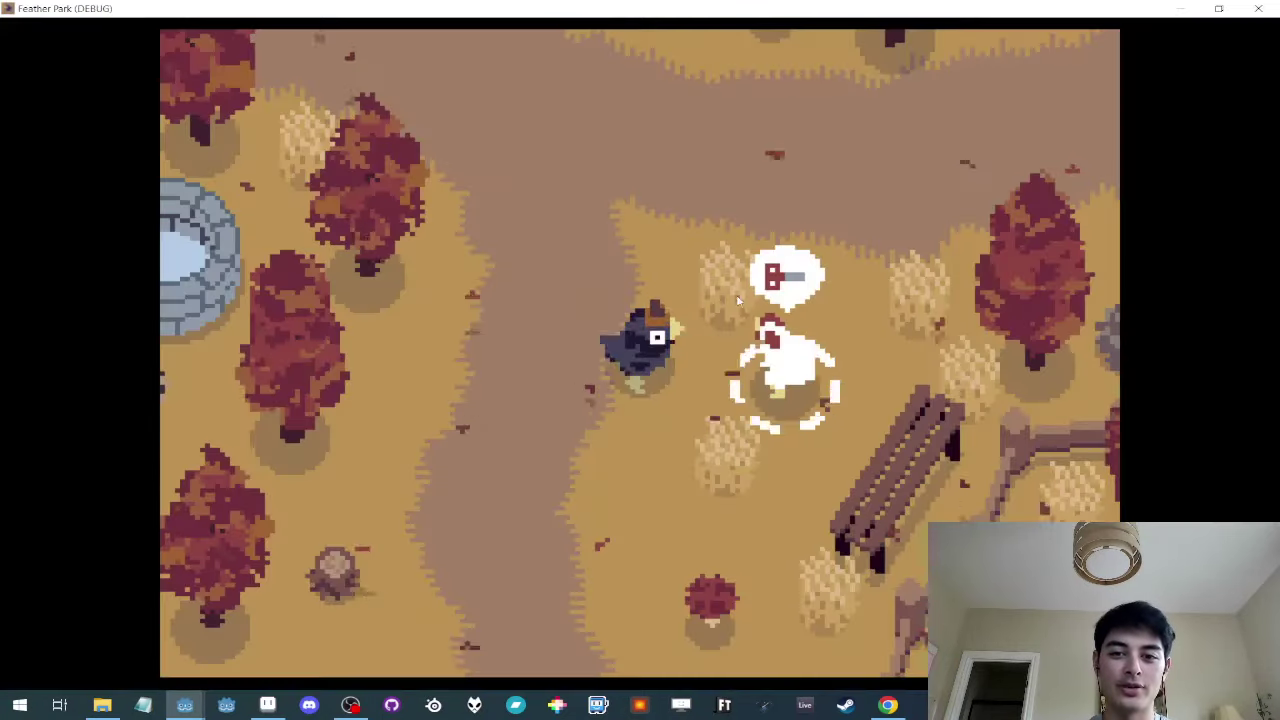
pyautogui.press('a')
pyautogui.press('d')
pyautogui.press('a')
pyautogui.press('d')
pyautogui.hotkey('alt', 'Tab')
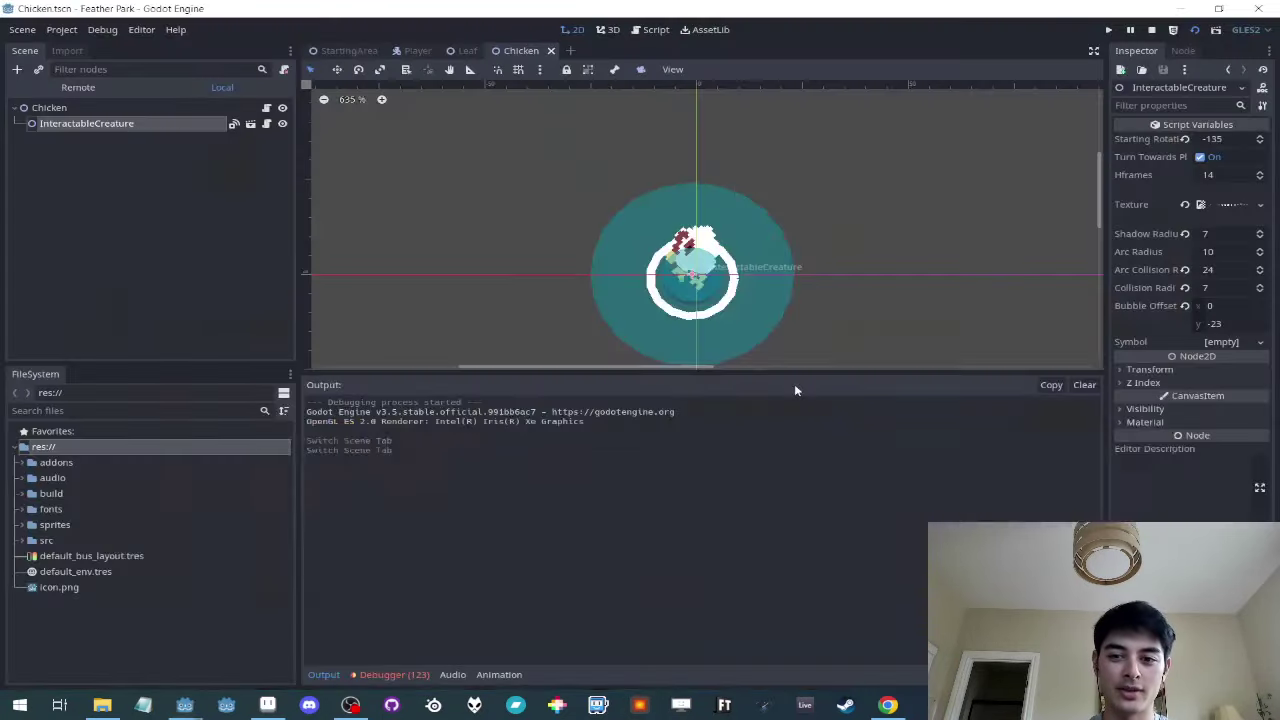
pyautogui.moveTo(671, 323); pyautogui.dragTo(638, 290, button='middle')
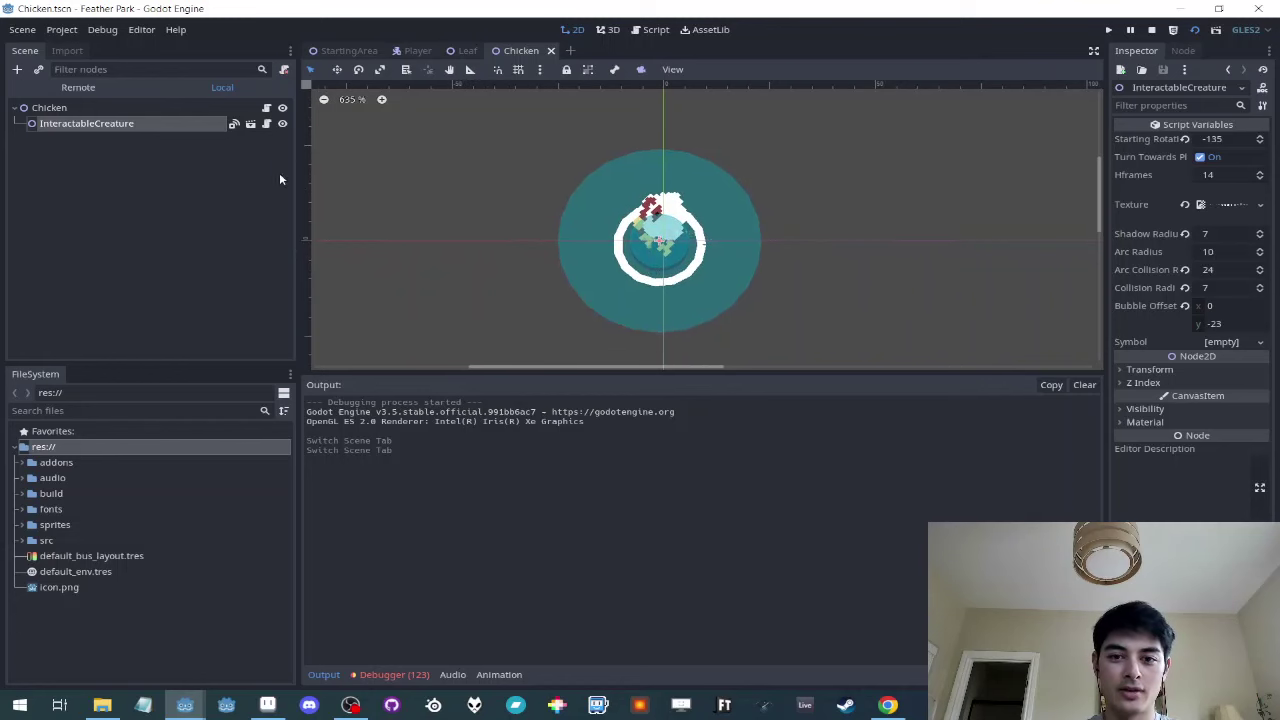
pyautogui.hotkey('alt', 'Tab')
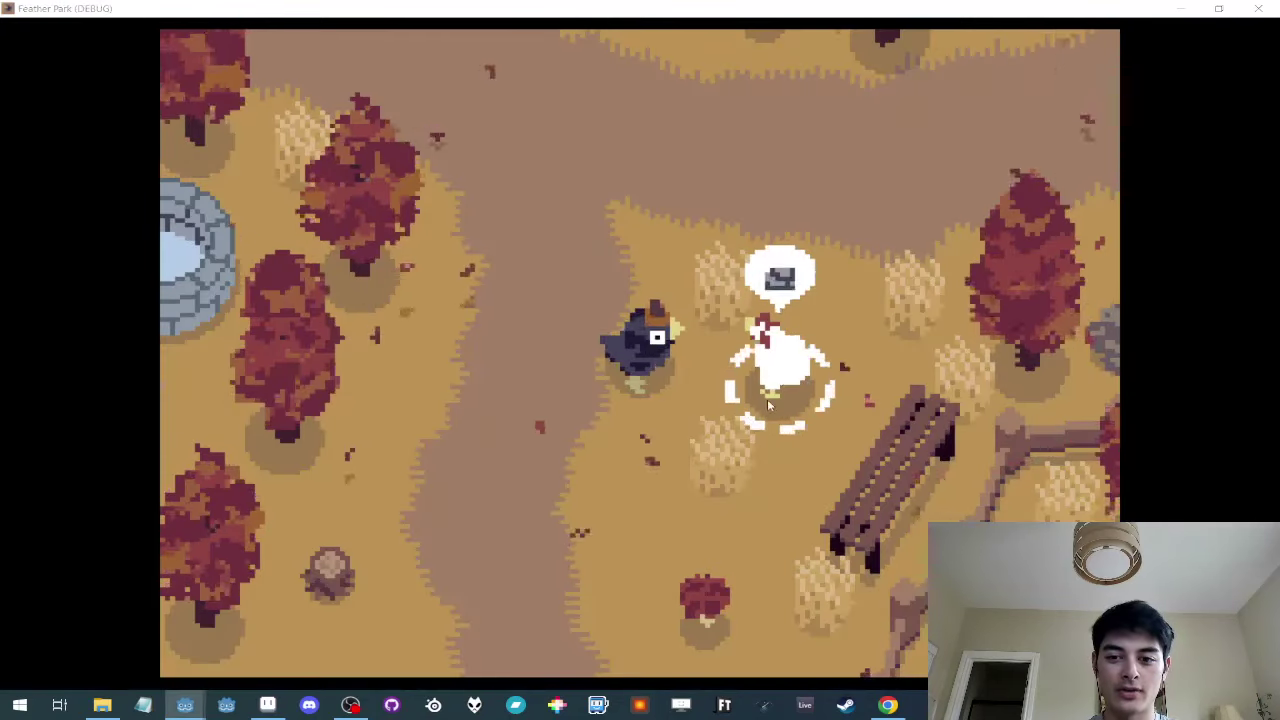
# Step: Back in Godot, try other Arc Radius values on InteractableCreature and return it to 10
pyautogui.hotkey('alt', 'Tab')
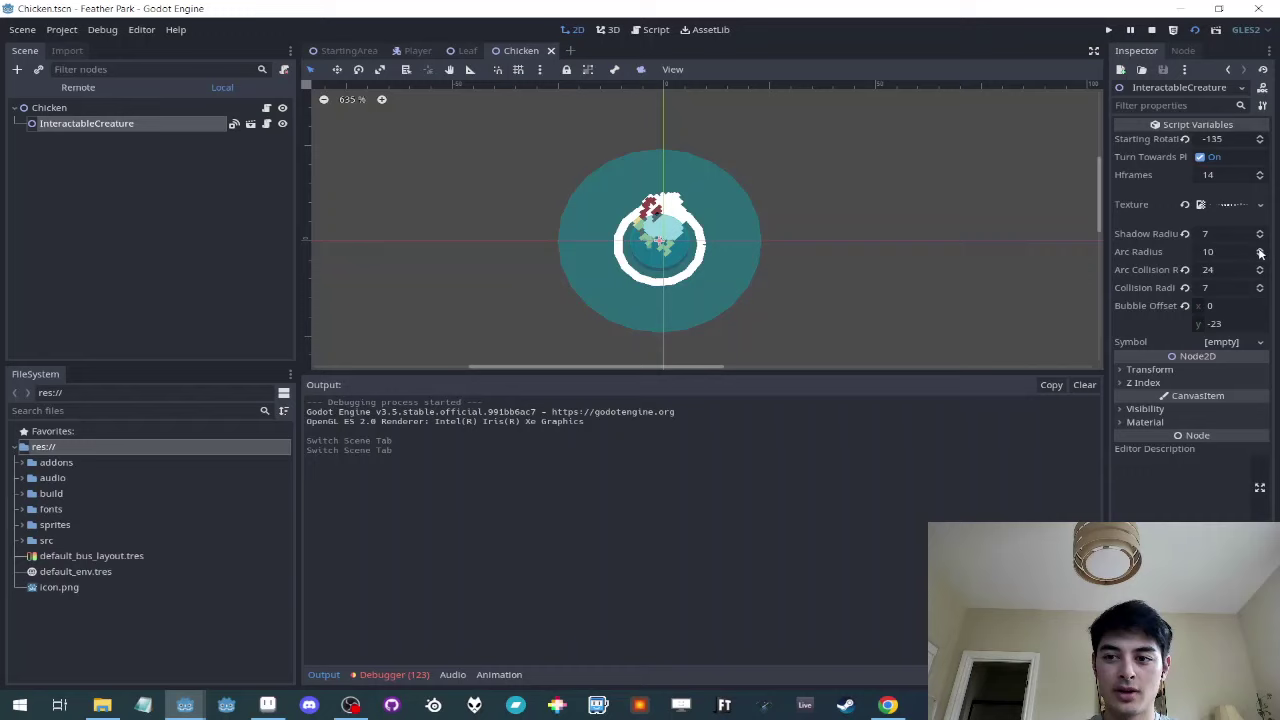
pyautogui.click(1261, 251)
pyautogui.click(1261, 251)
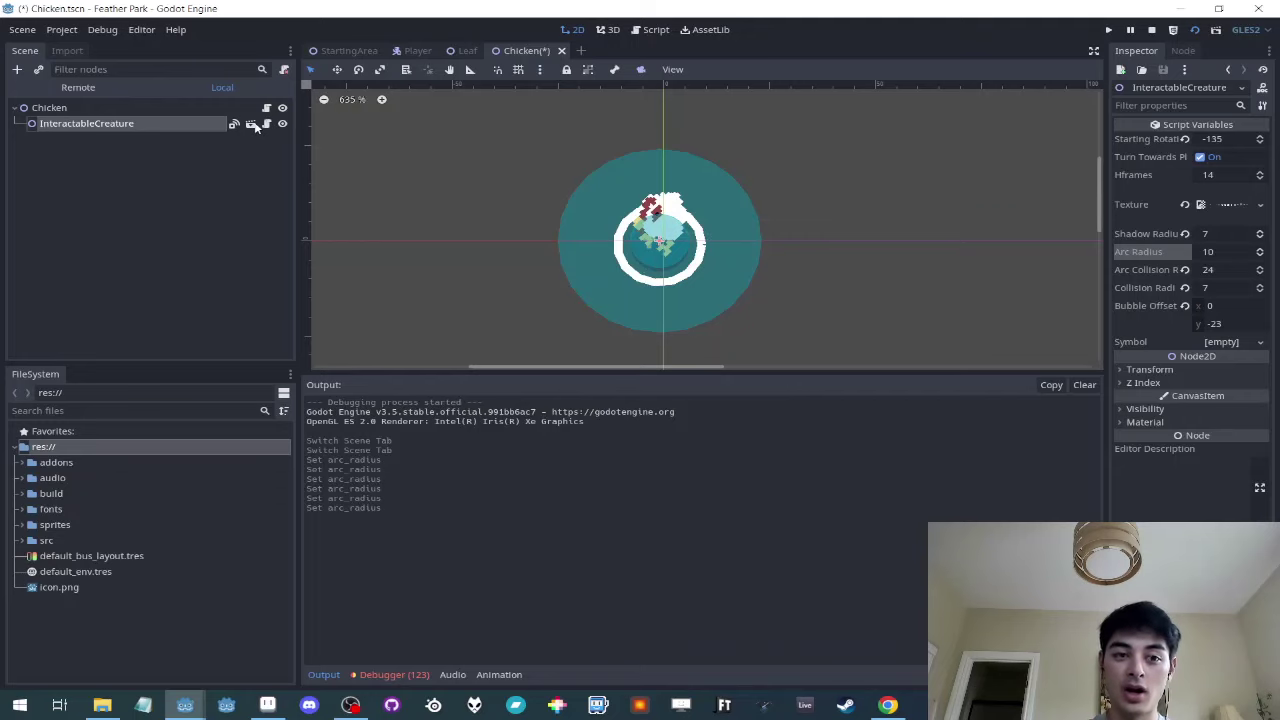
# Step: Open the scene src/ui/Interactable.tscn and bring up its script
pyautogui.hotkey('ctrl', 'shift', 'o')
pyautogui.write('intera')
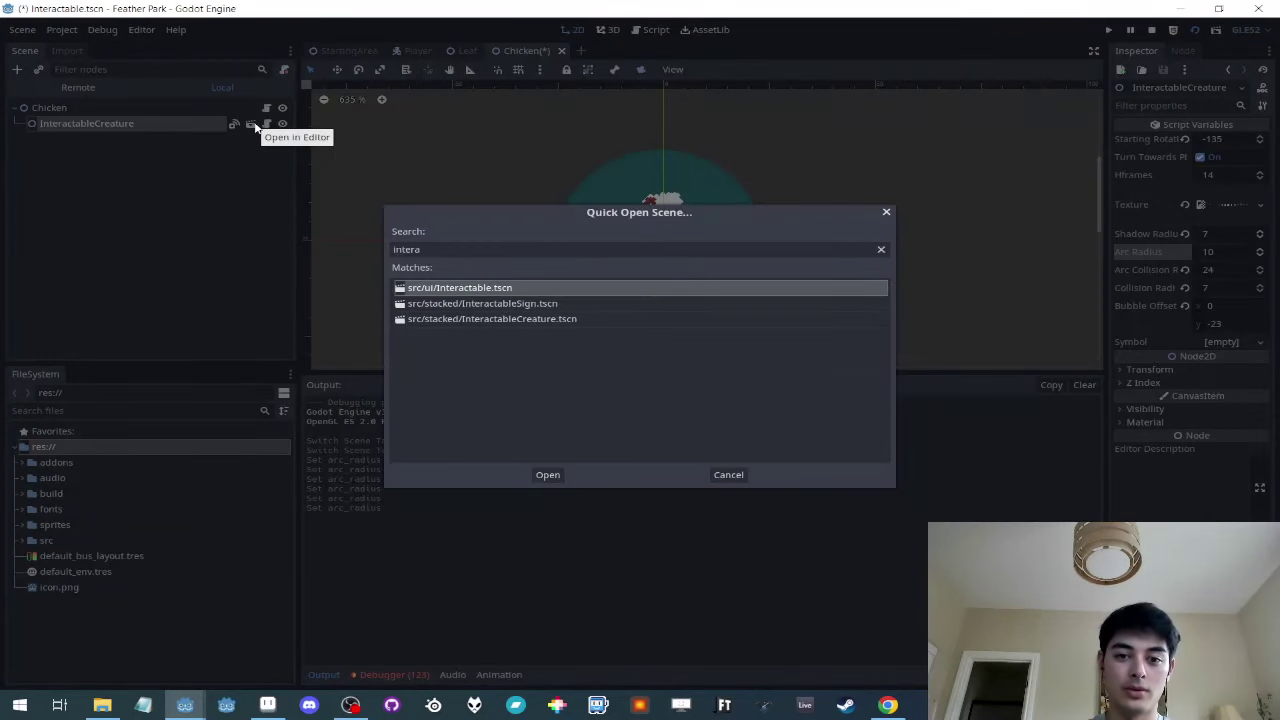
pyautogui.press('Return')
pyautogui.press('F3')
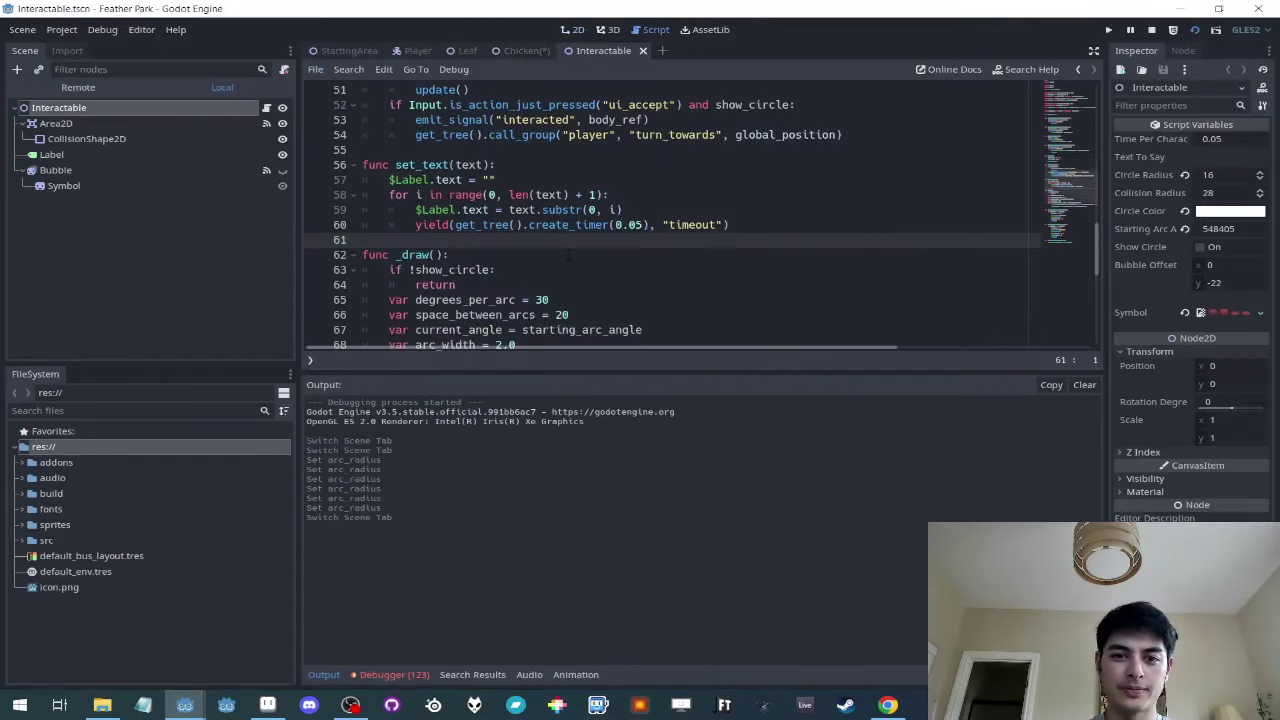
# Step: Examine the _draw function in the Interactable script, covering the arc variables and the loop that draws the arcs
pyautogui.scroll(-2, 568, 255)
pyautogui.click(401, 164)
pyautogui.click(418, 210)
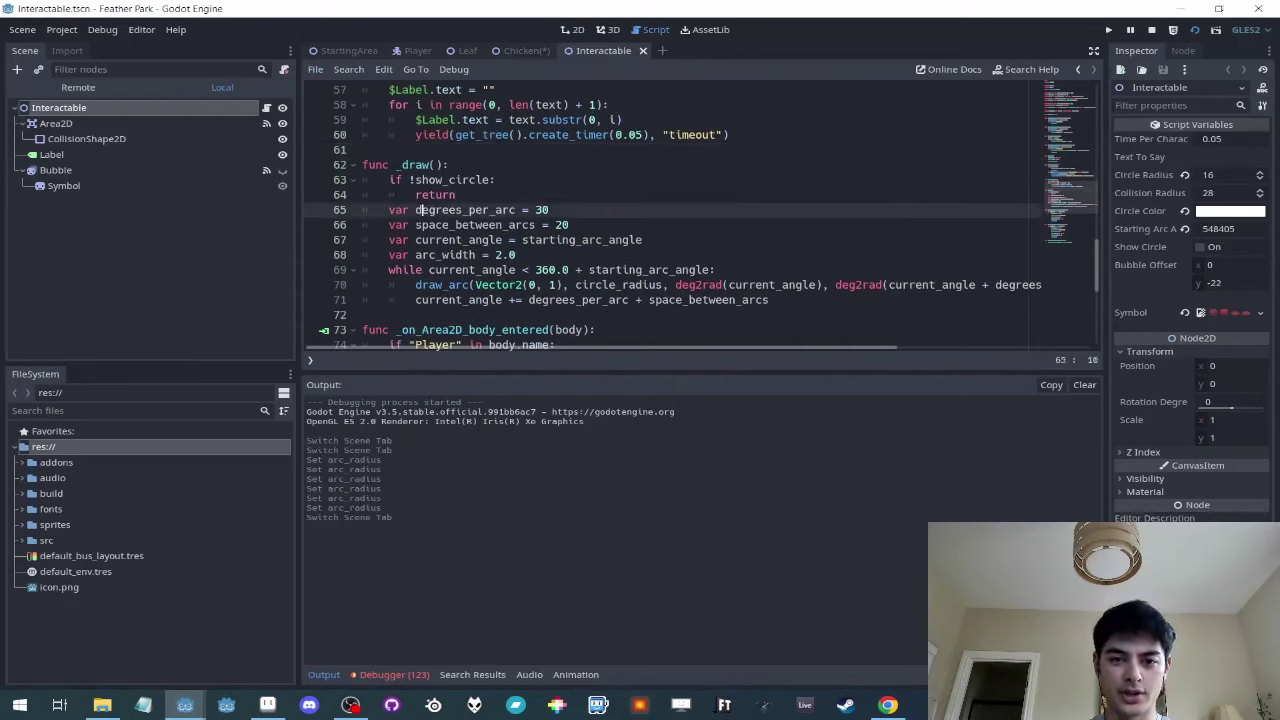
pyautogui.moveTo(390, 210); pyautogui.dragTo(716, 300)
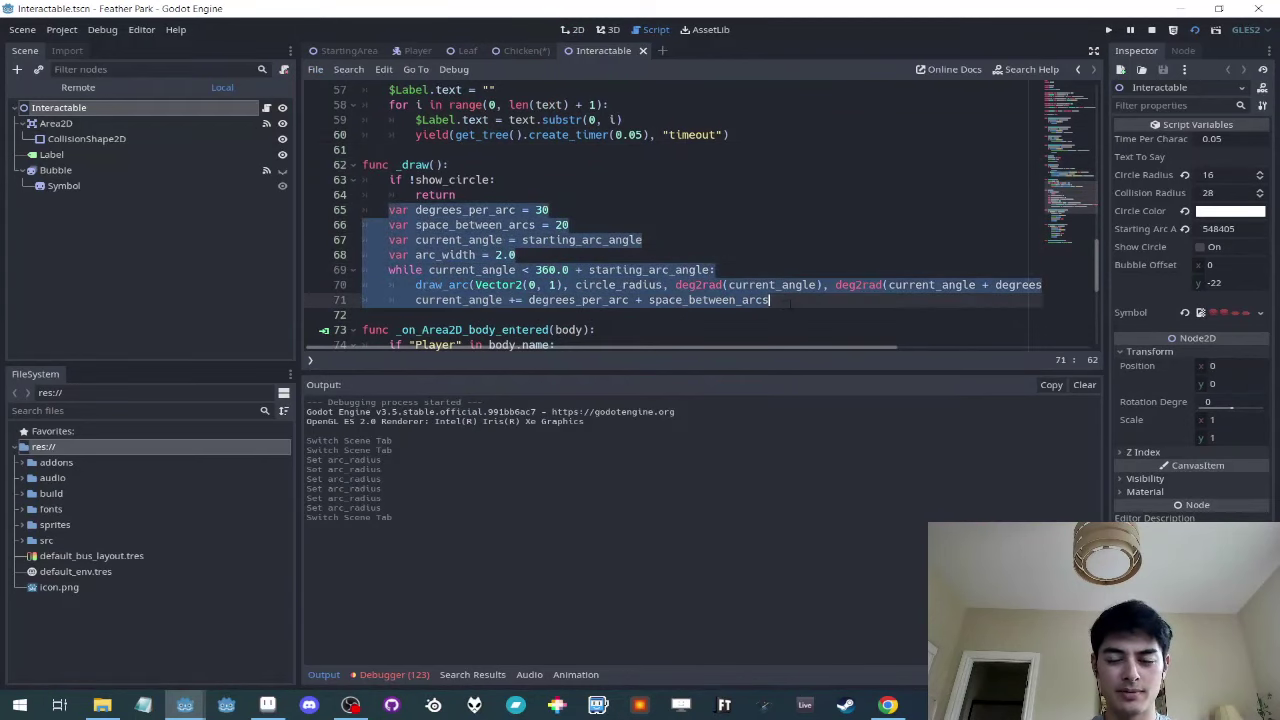
pyautogui.click(790, 299)
pyautogui.hscroll(4, 790, 299)
pyautogui.hscroll(-4, 790, 299)
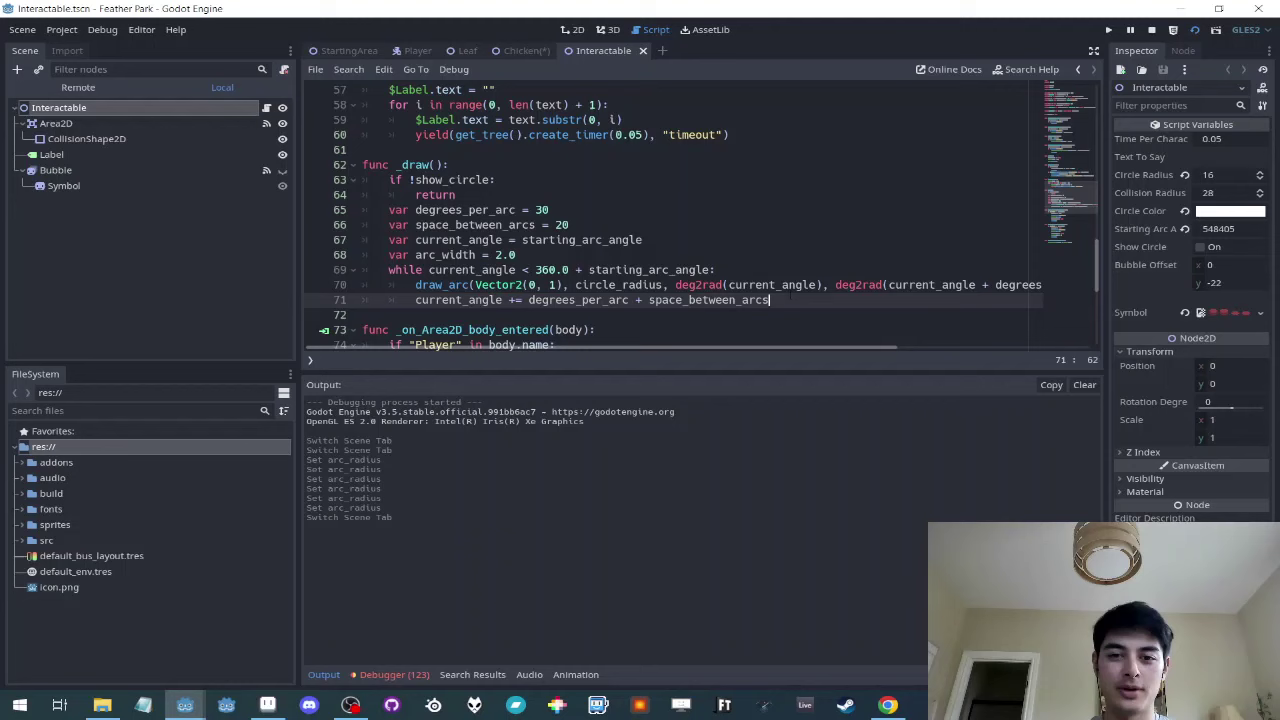
# Step: Return to the running game and walk the bird out of and back into the chicken's interaction range
pyautogui.hotkey('alt', 'Tab')
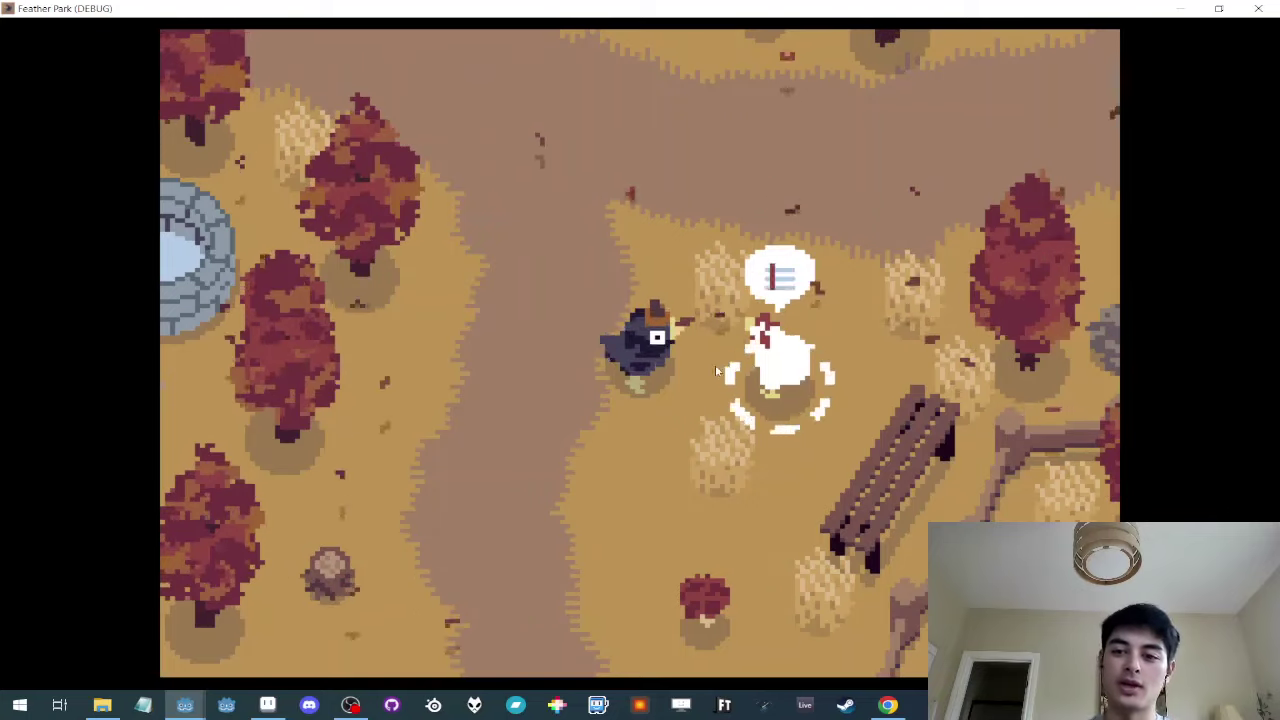
pyautogui.press('Down')
pyautogui.press('Right')
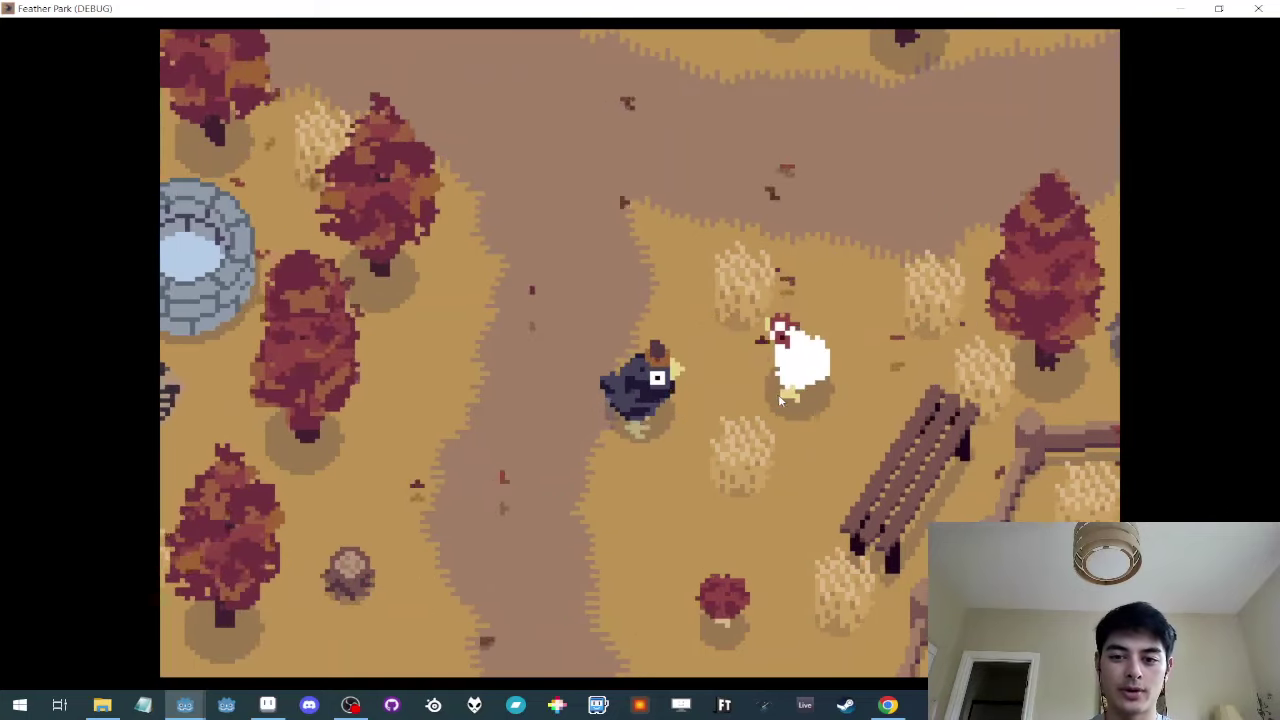
# Step: Switch to Godot and open the scene src/minigames/RockPaperScissors.tscn
pyautogui.hotkey('alt', 'Tab')
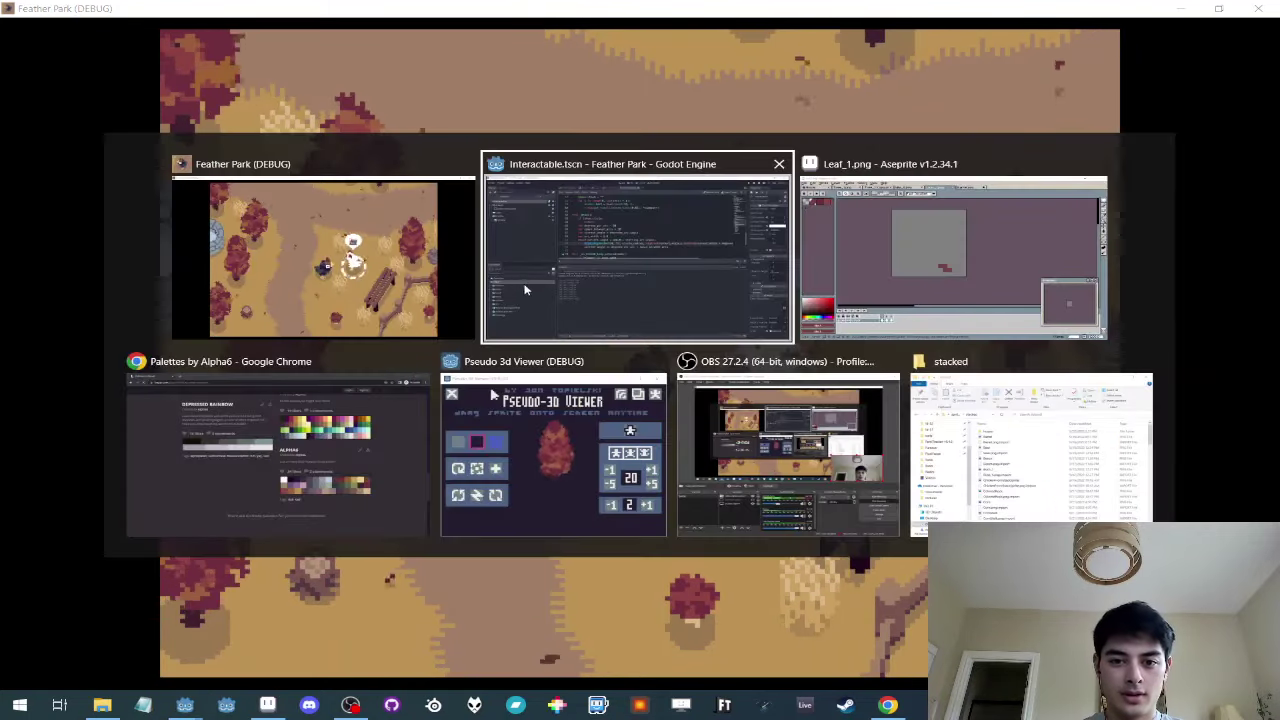
pyautogui.hotkey('ctrl', 'shift', 'o')
pyautogui.write('rock')
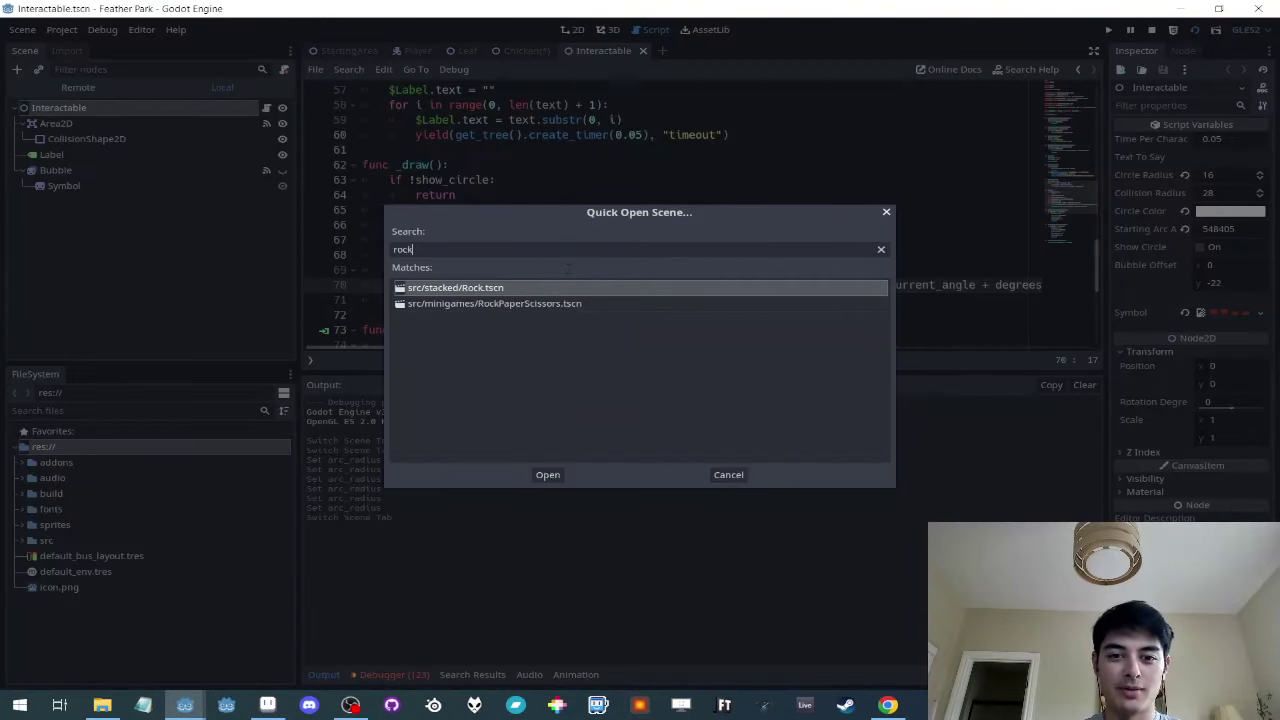
pyautogui.press('Down')
pyautogui.press('Return')
# Step: Start the chicken's minigame in the running game, glance at its script in Godot, move the hand between options and quit the minigame
pyautogui.hotkey('alt', 'Tab')
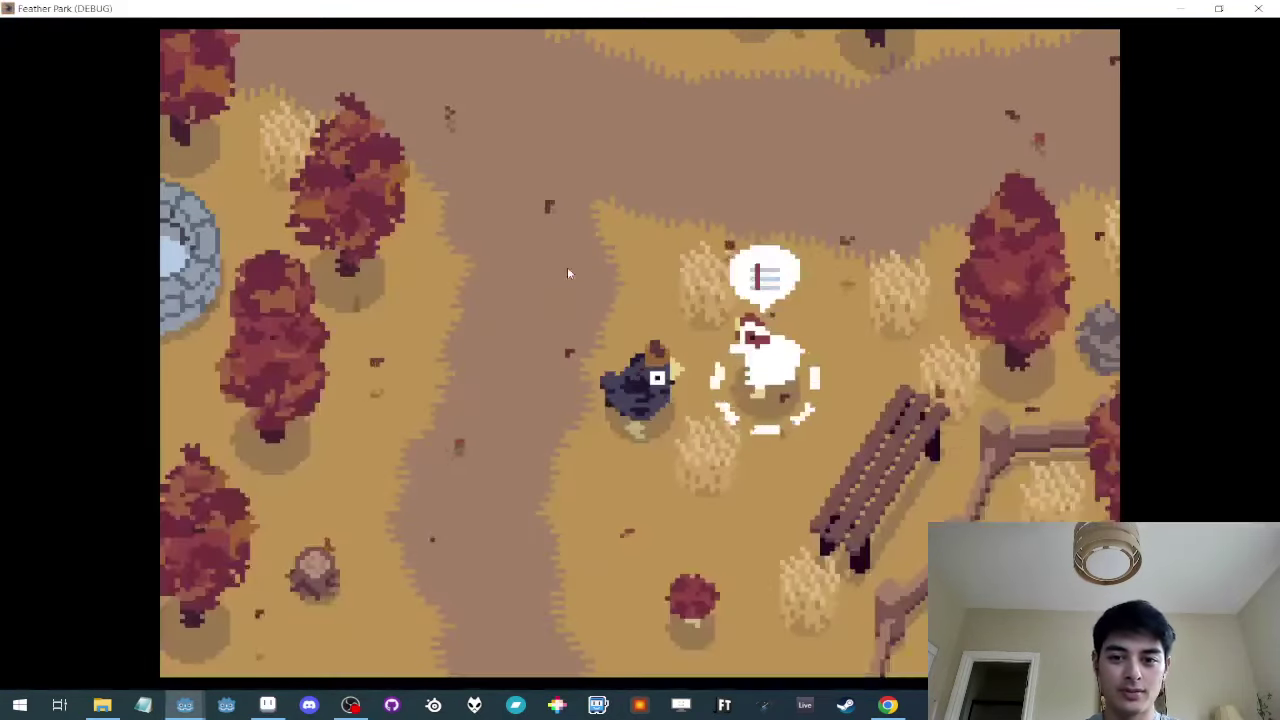
pyautogui.press('space')
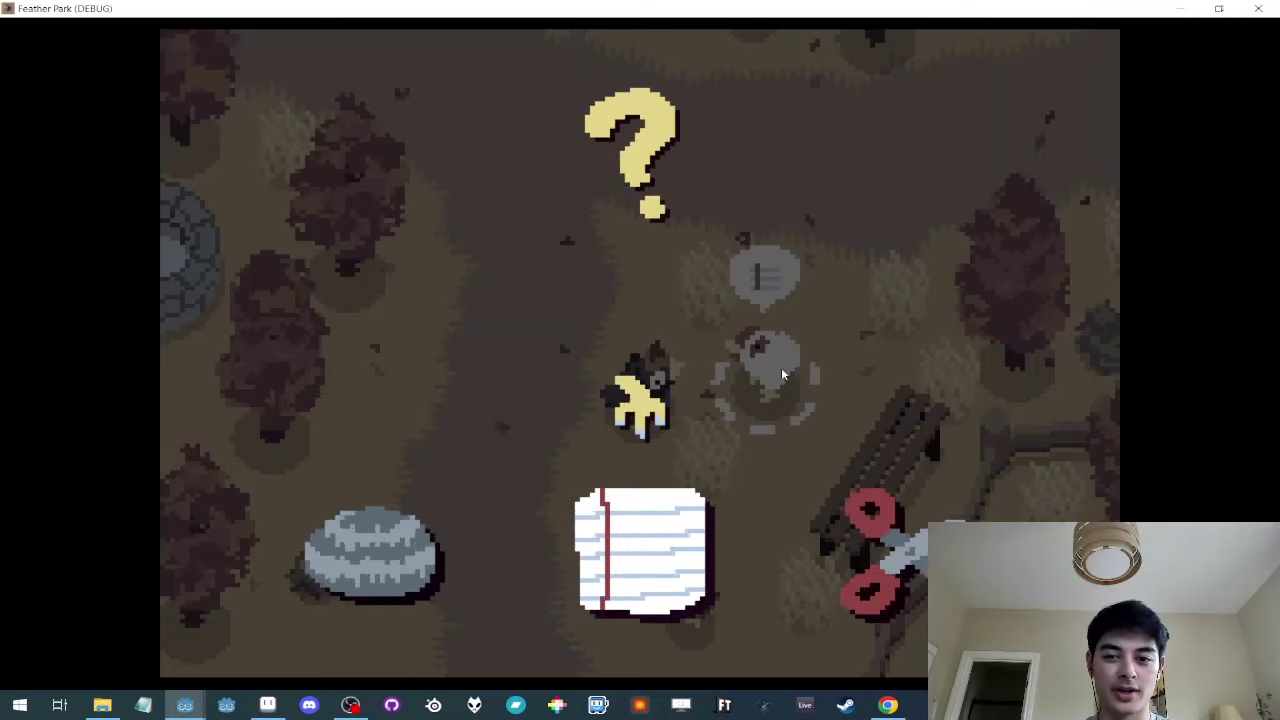
pyautogui.hotkey('alt', 'Tab')
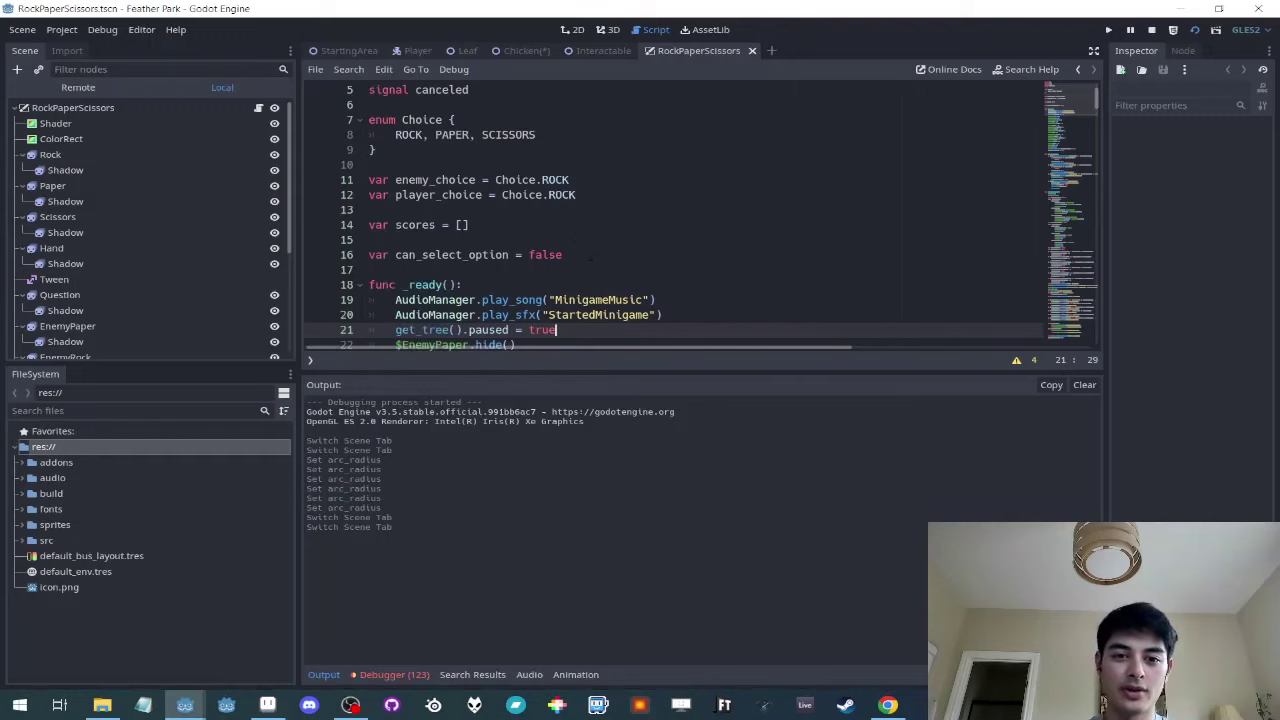
pyautogui.hotkey('alt', 'Tab')
pyautogui.press('space')
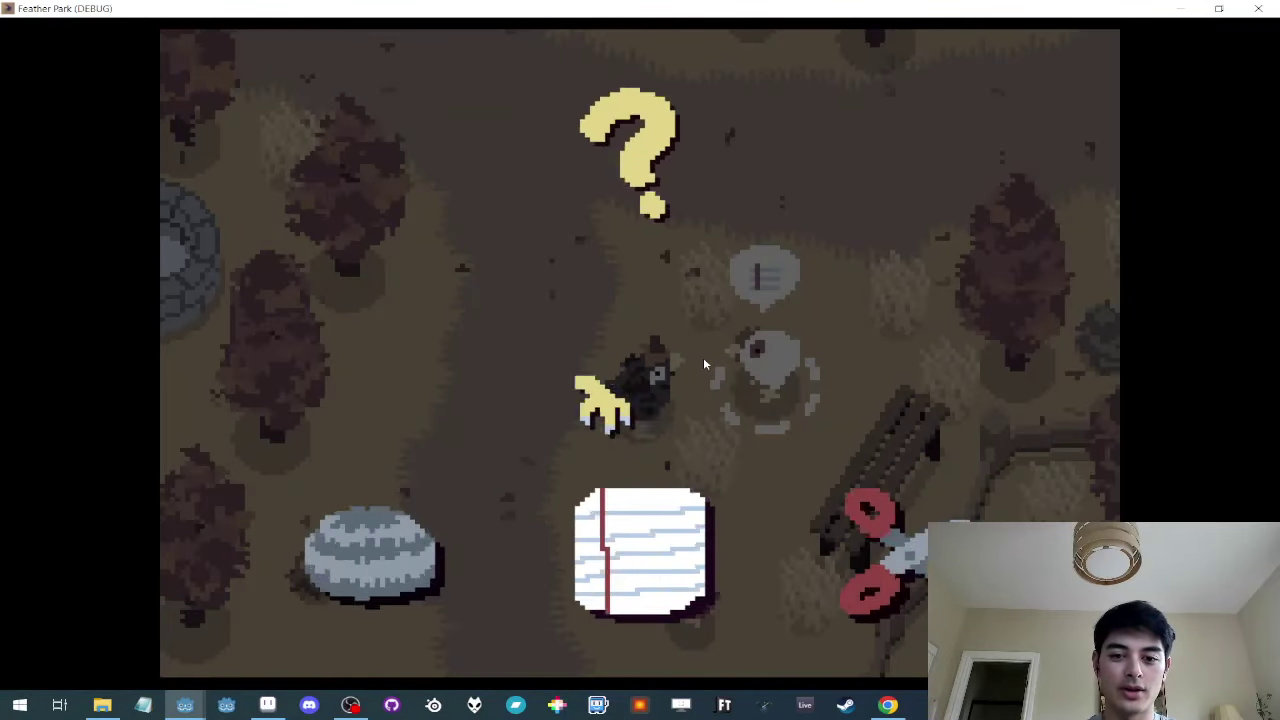
pyautogui.press('Right')
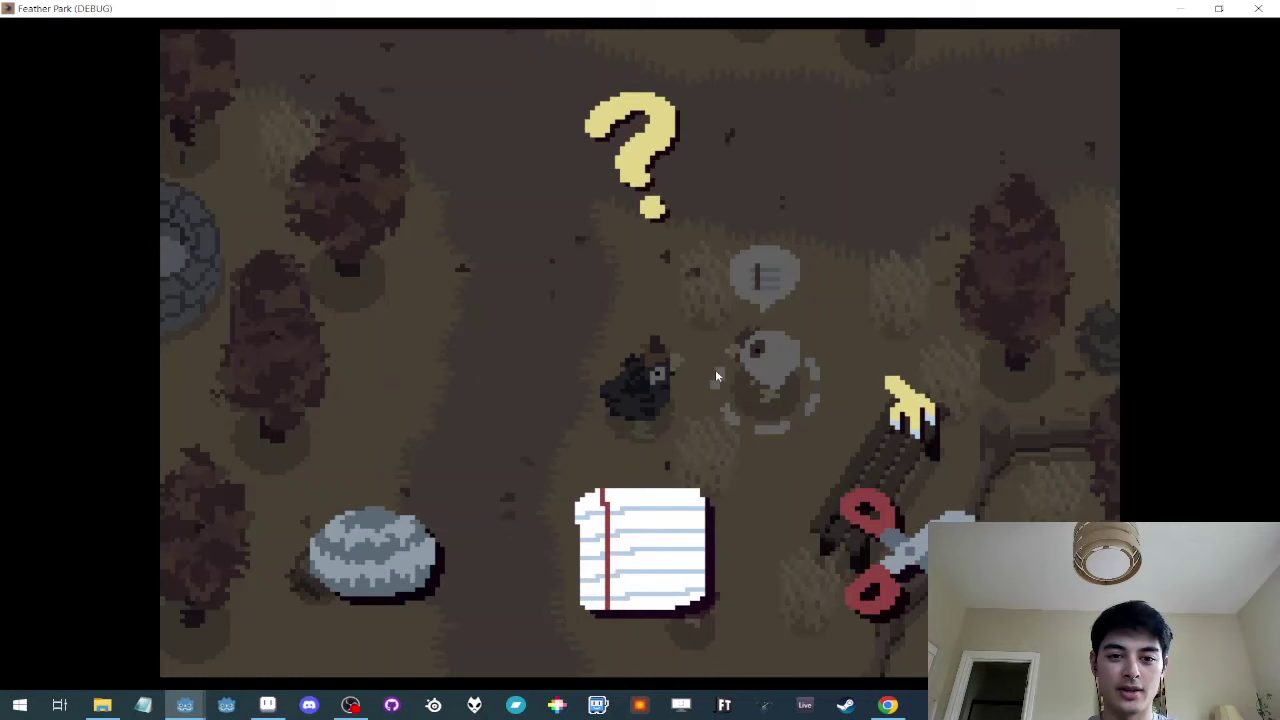
pyautogui.press('Left')
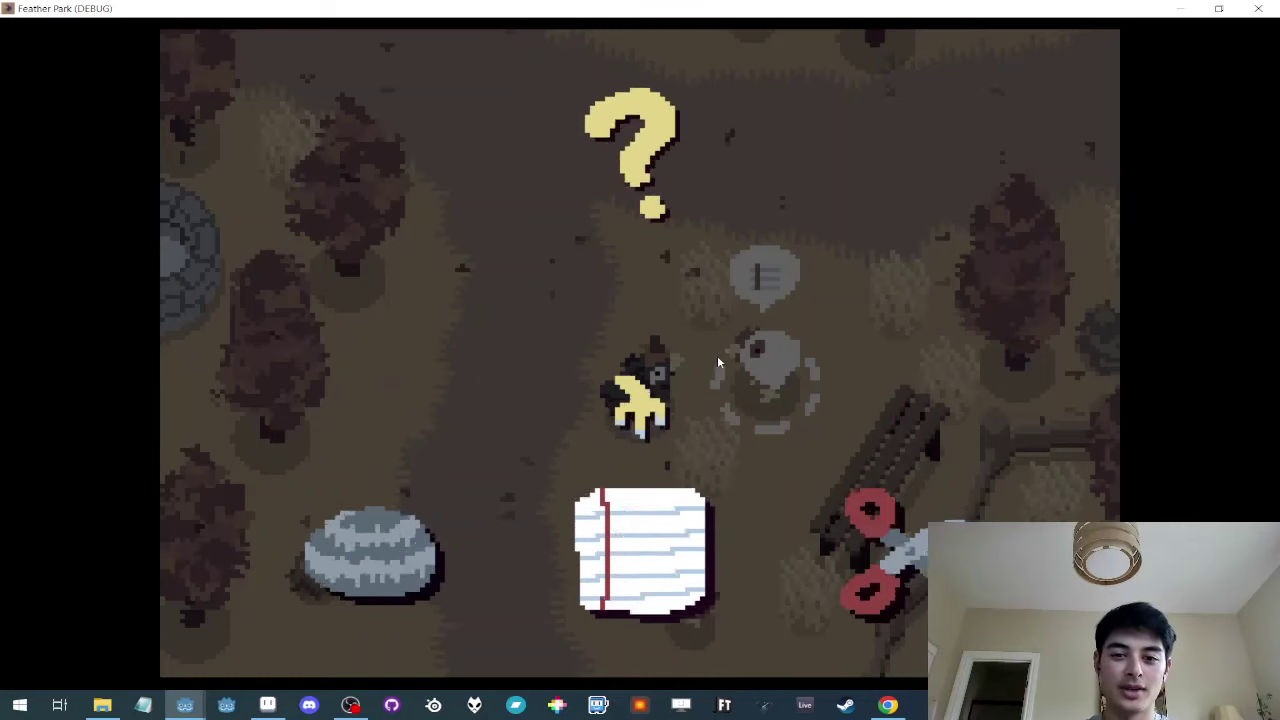
pyautogui.press('Escape')
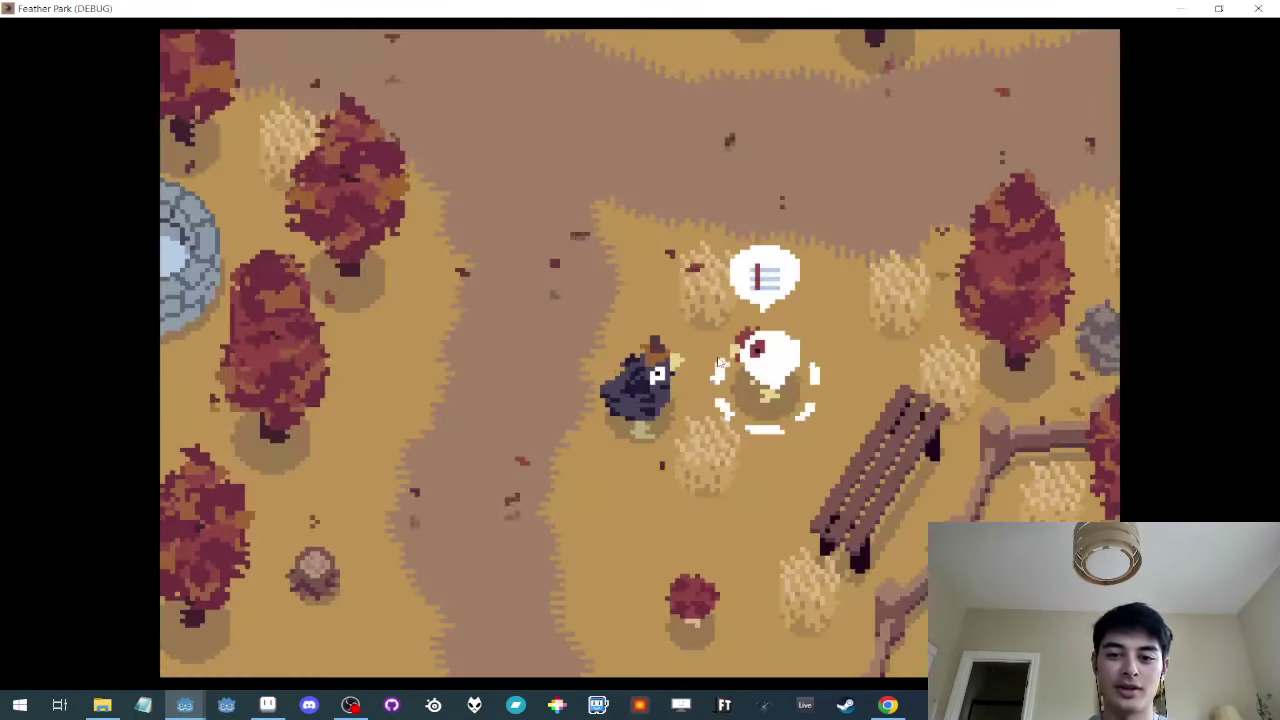
# Step: Return to Godot and examine the RockPaperScissors script's _ready function and the root node's Pause Mode in a widened Inspector
pyautogui.hotkey('alt', 'Tab')
pyautogui.scroll(-2, 708, 300)
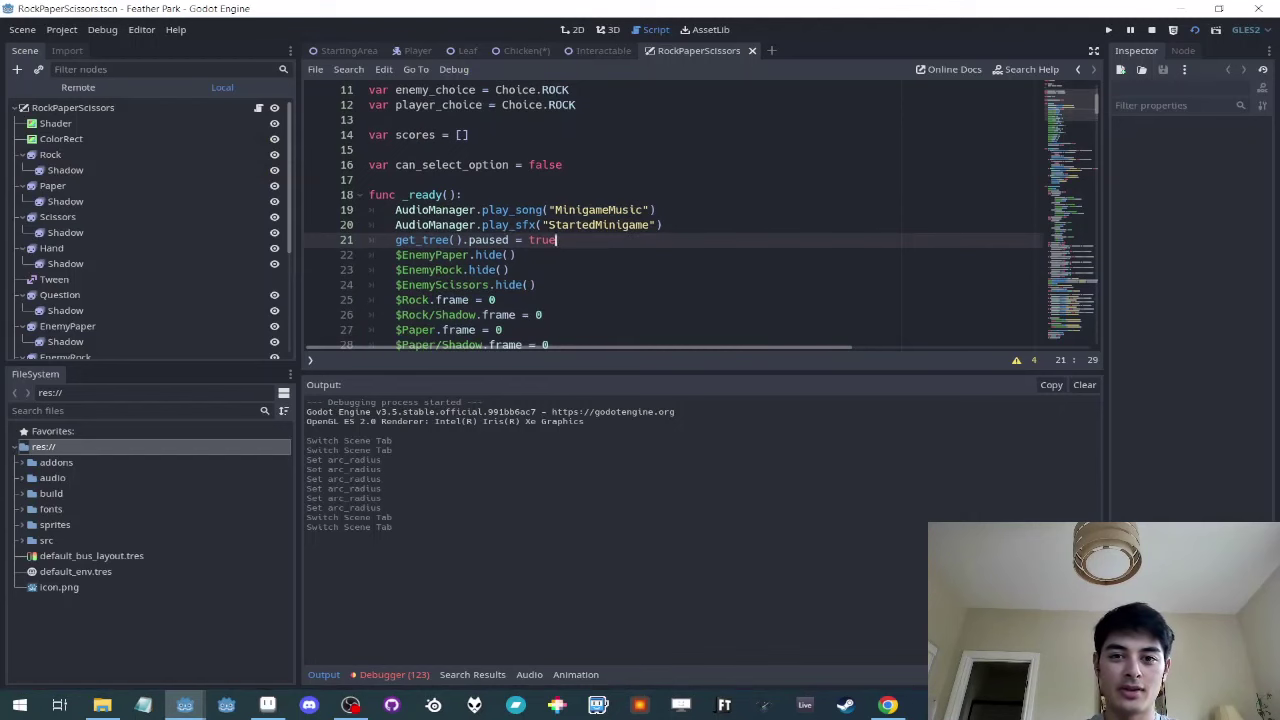
pyautogui.scroll(-3, 700, 215)
pyautogui.scroll(1, 700, 215)
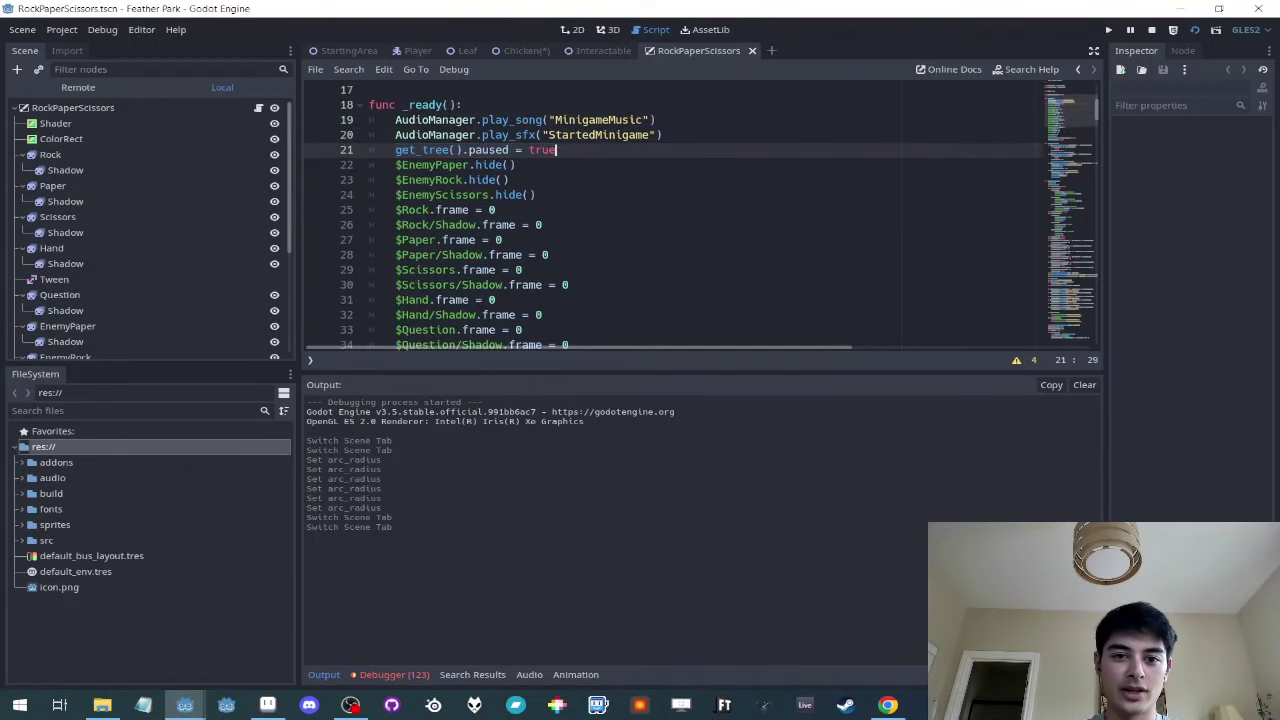
pyautogui.click(128, 110)
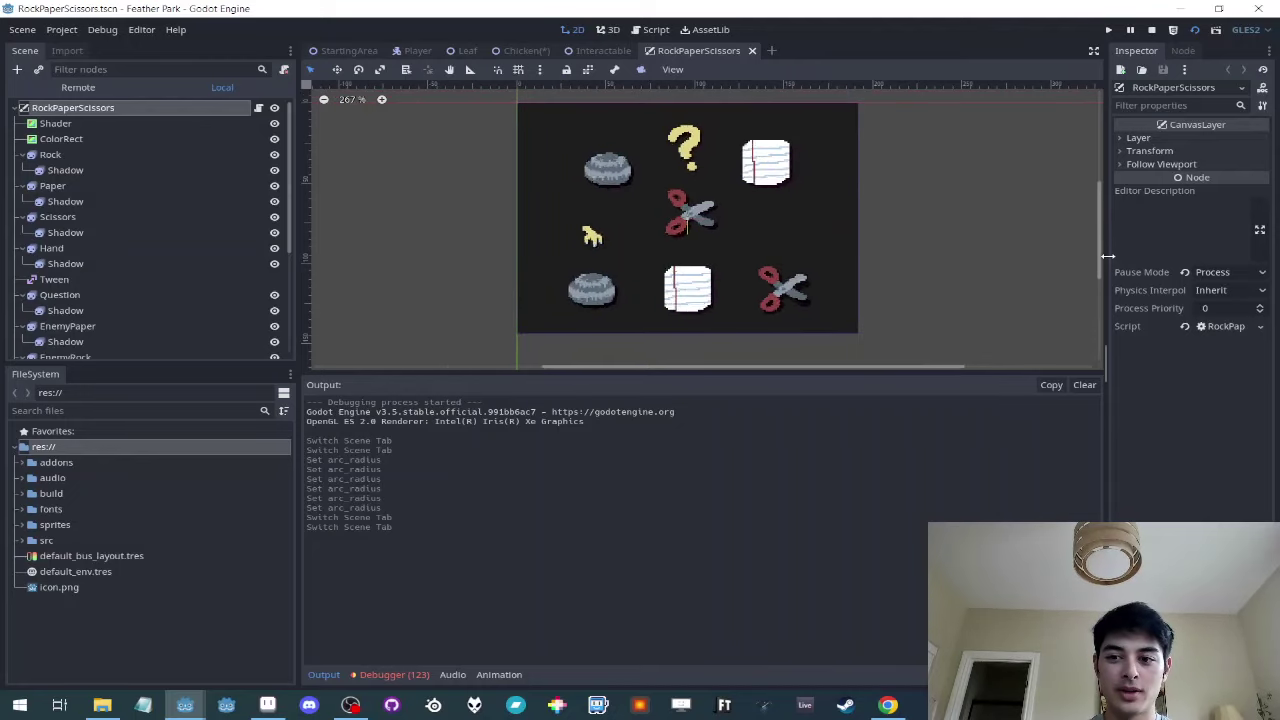
pyautogui.moveTo(1108, 256); pyautogui.dragTo(918, 262)
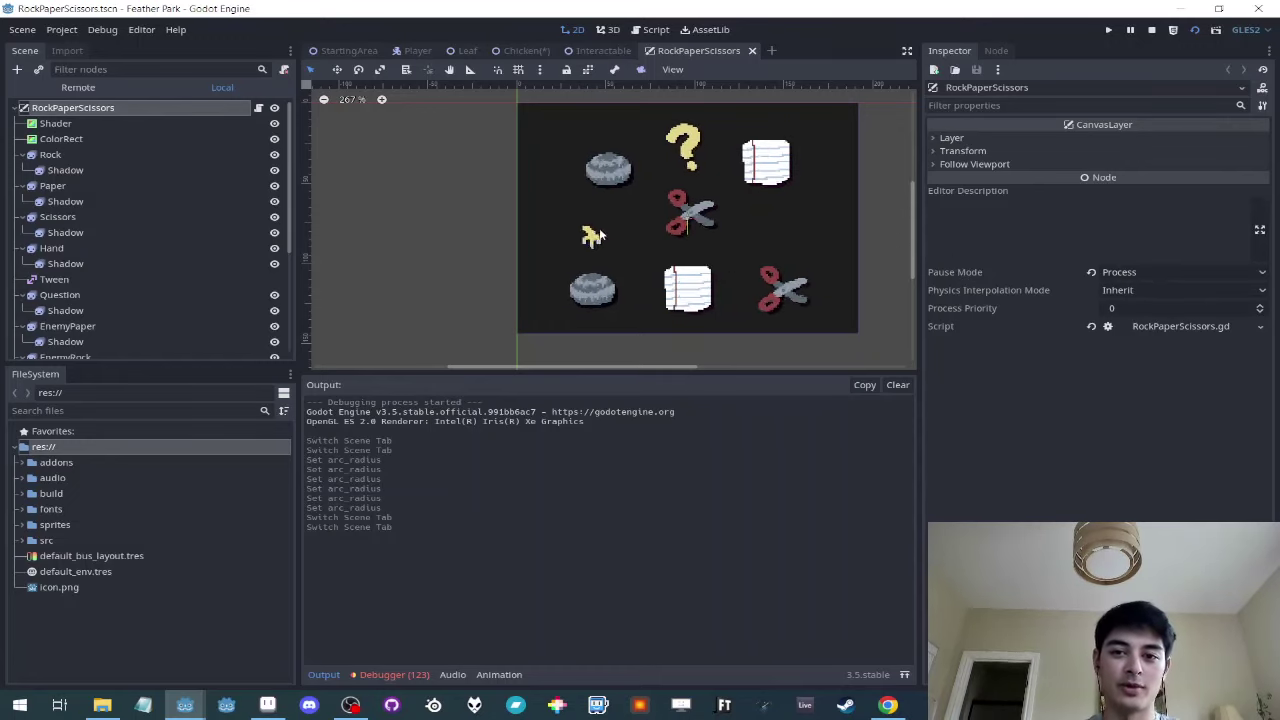
# Step: Start and quit the chicken's minigame once more in the running game, close the game and return to Godot
pyautogui.hotkey('alt', 'Tab')
pyautogui.press('space')
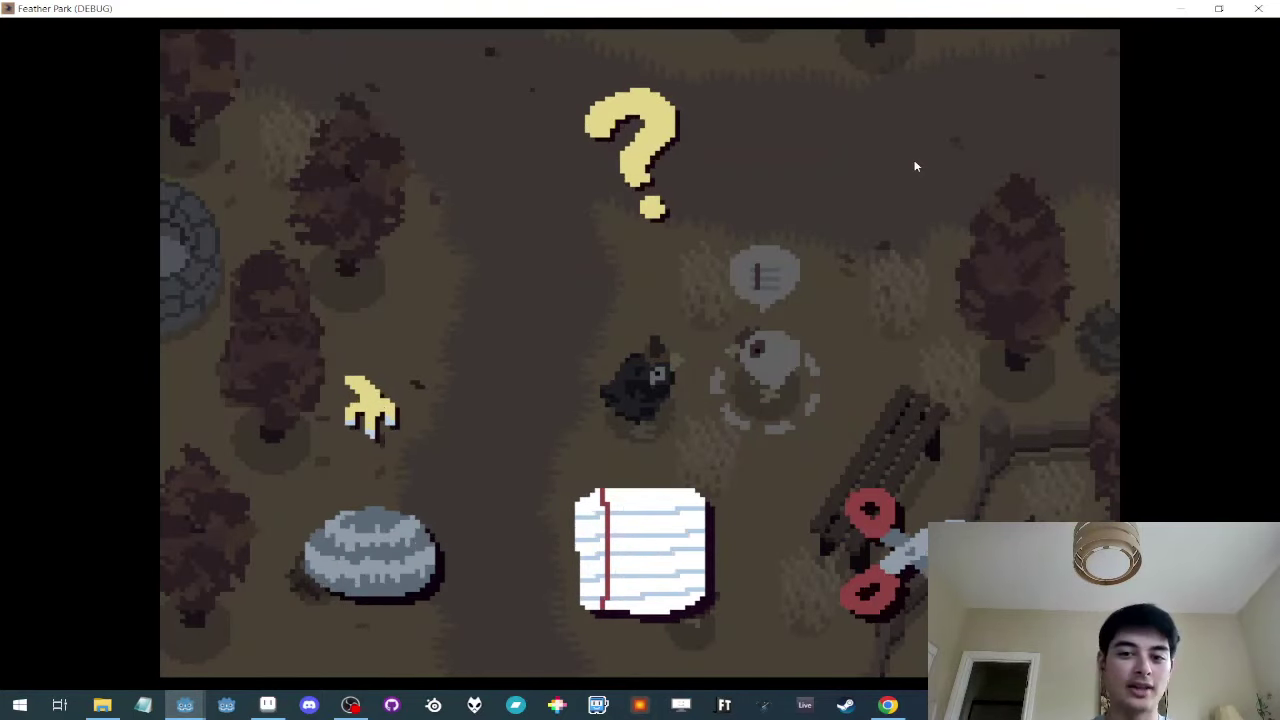
pyautogui.press('e')
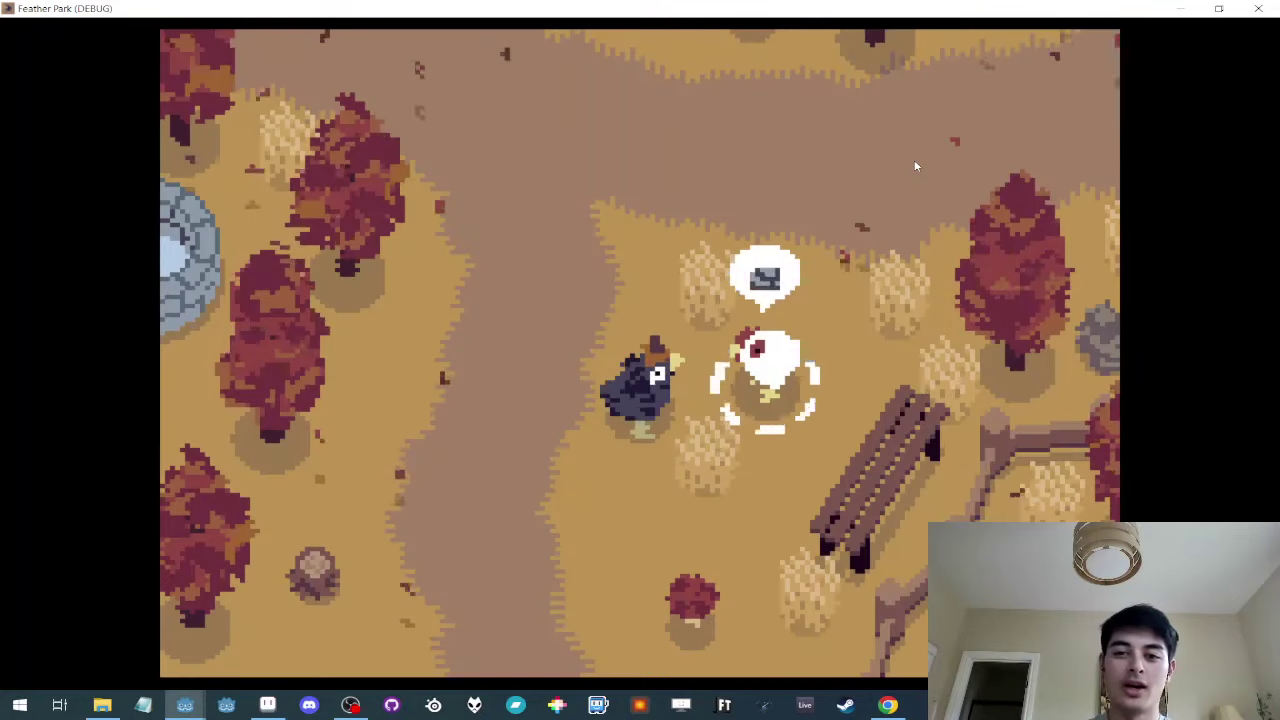
pyautogui.click(1266, 8)
pyautogui.hotkey('alt', 'Tab')
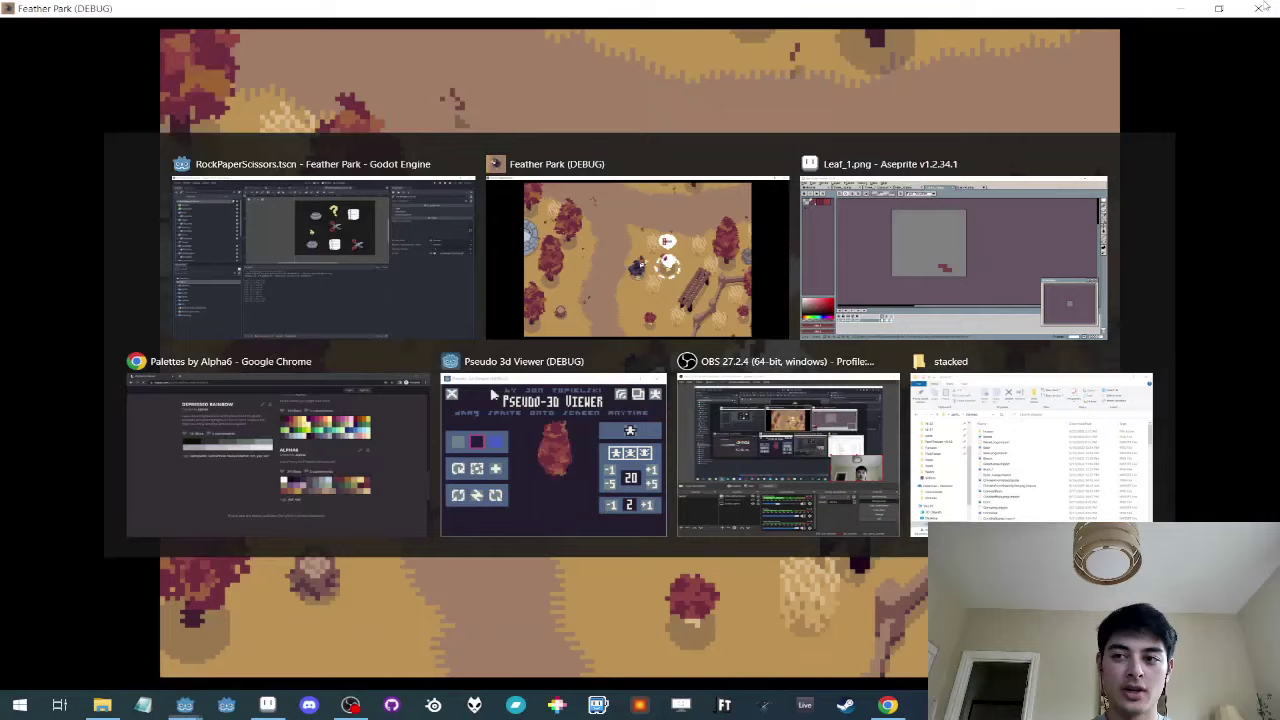
pyautogui.click(1264, 8)
pyautogui.click(428, 227)
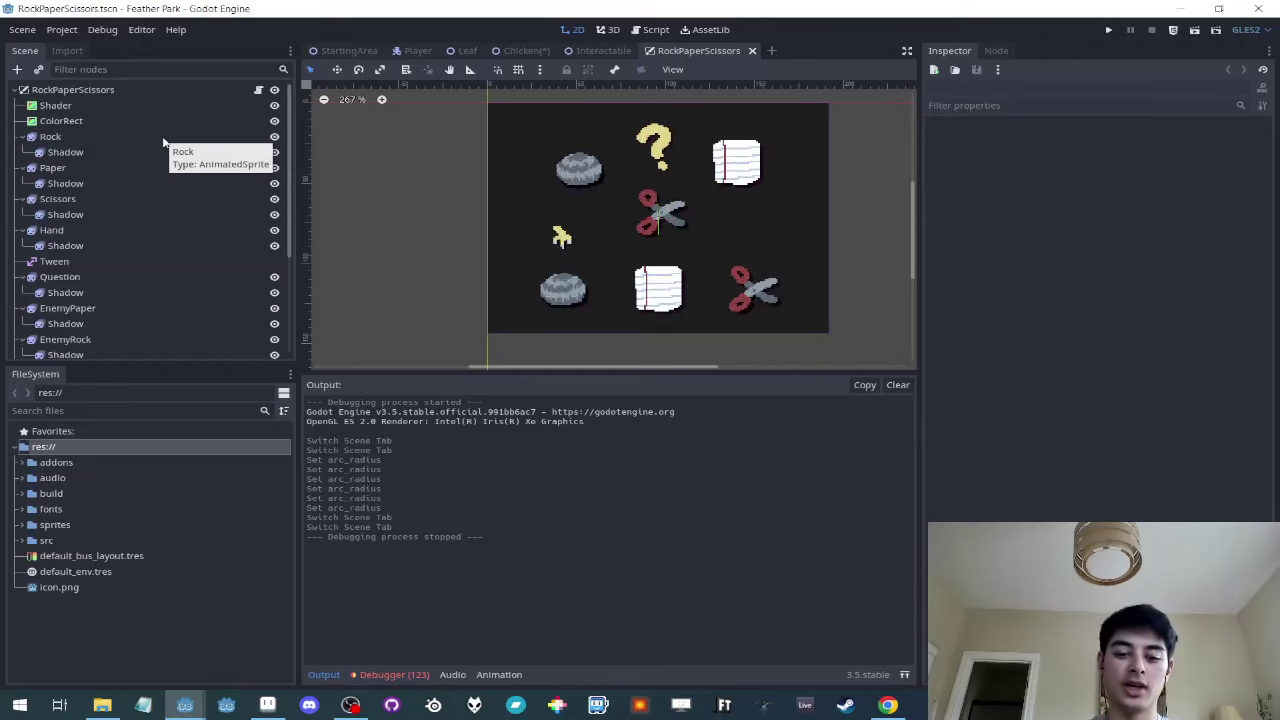
# Step: Run the RockPaperScissors scene on its own in a maximized window and move the hand between paper and scissors
pyautogui.press('F6')
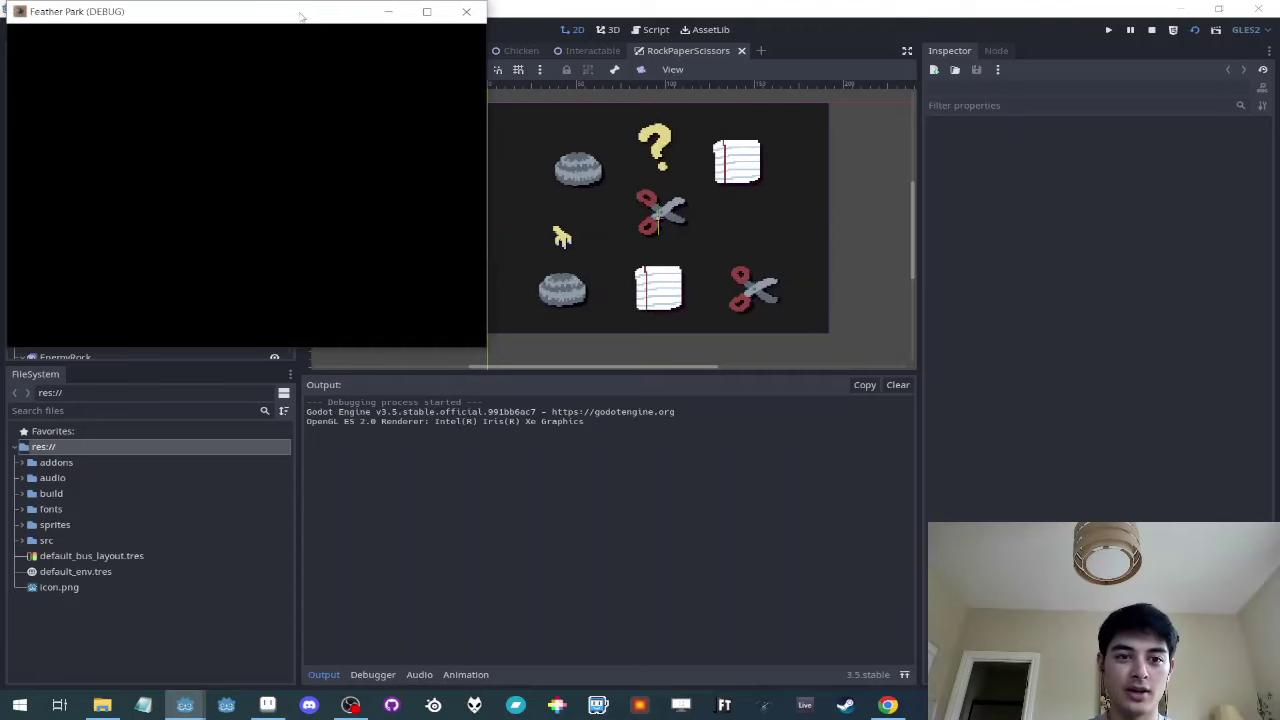
pyautogui.click(426, 11)
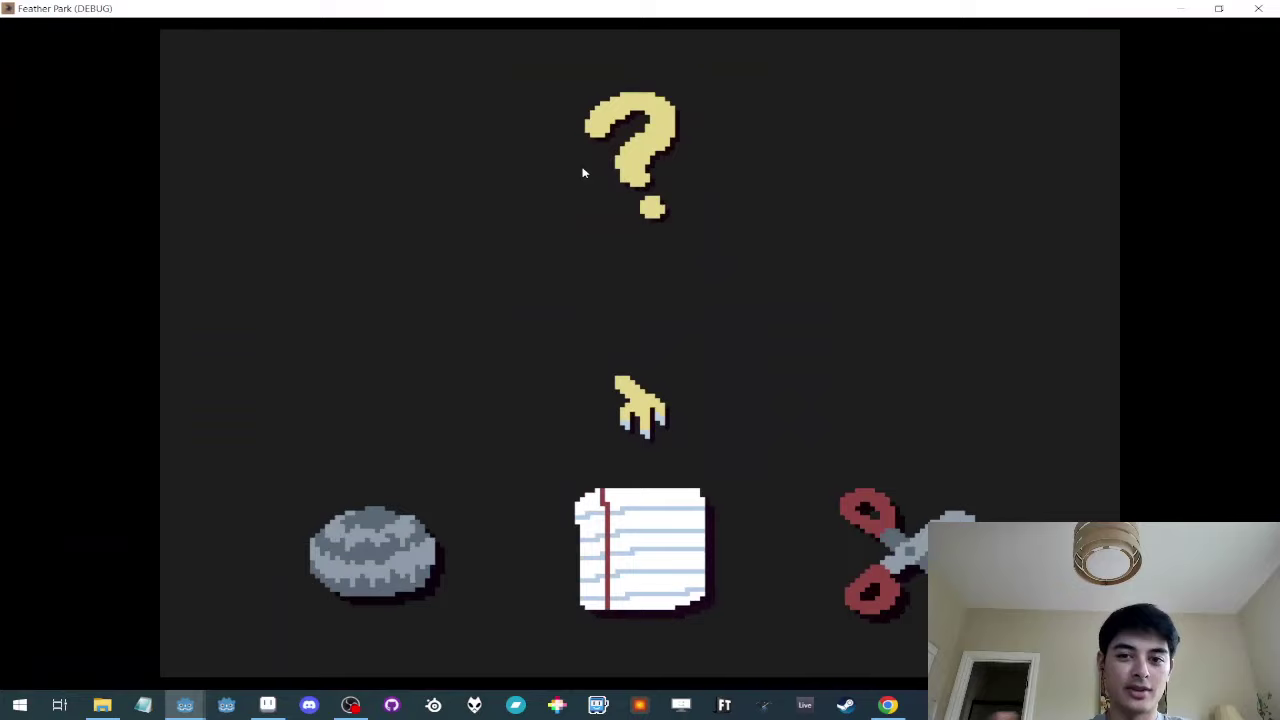
pyautogui.press('Right')
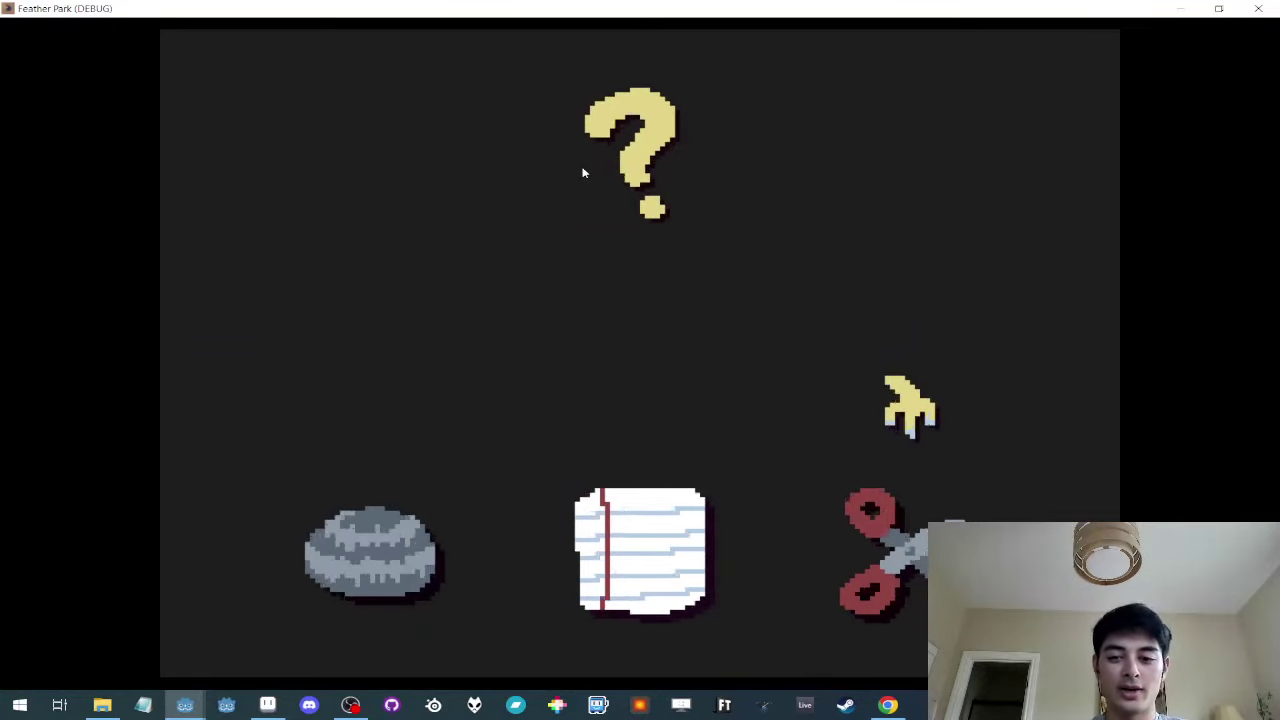
pyautogui.press('Left')
pyautogui.press('Right')
pyautogui.press('Left')
pyautogui.press('Right')
pyautogui.press('Left')
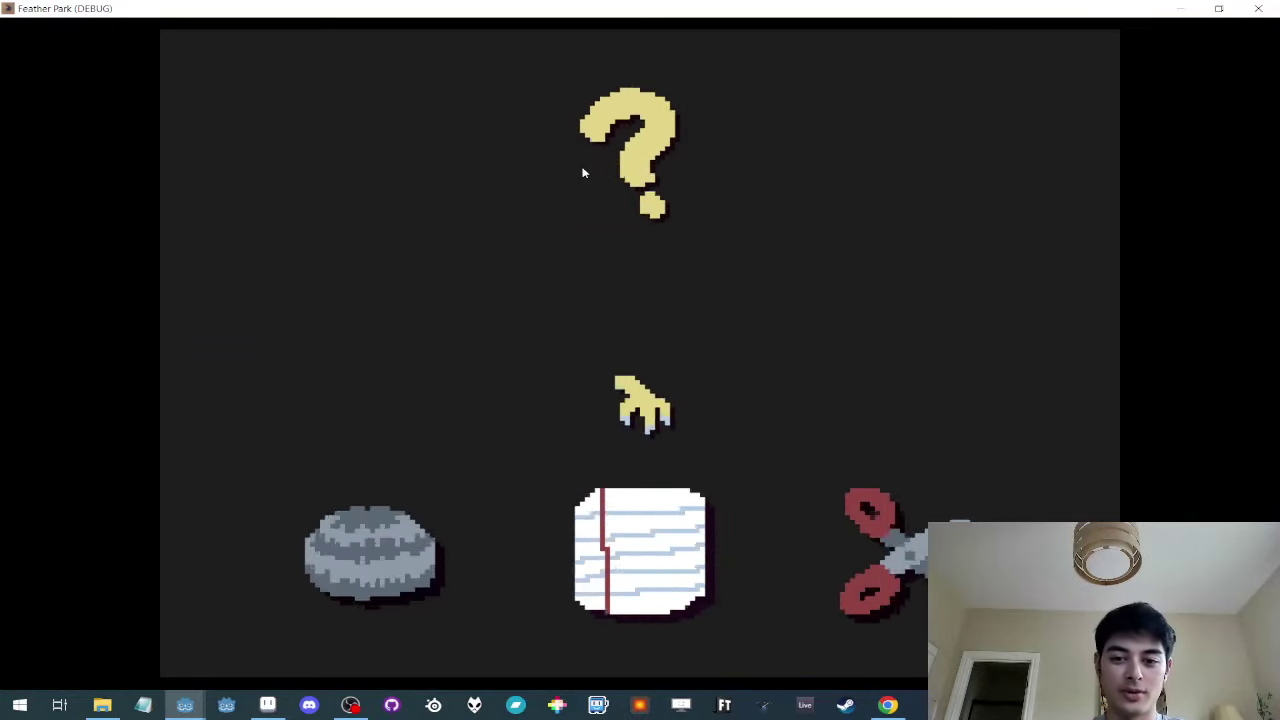
# Step: Play paper in the standalone minigame and close the game window
pyautogui.press('space')
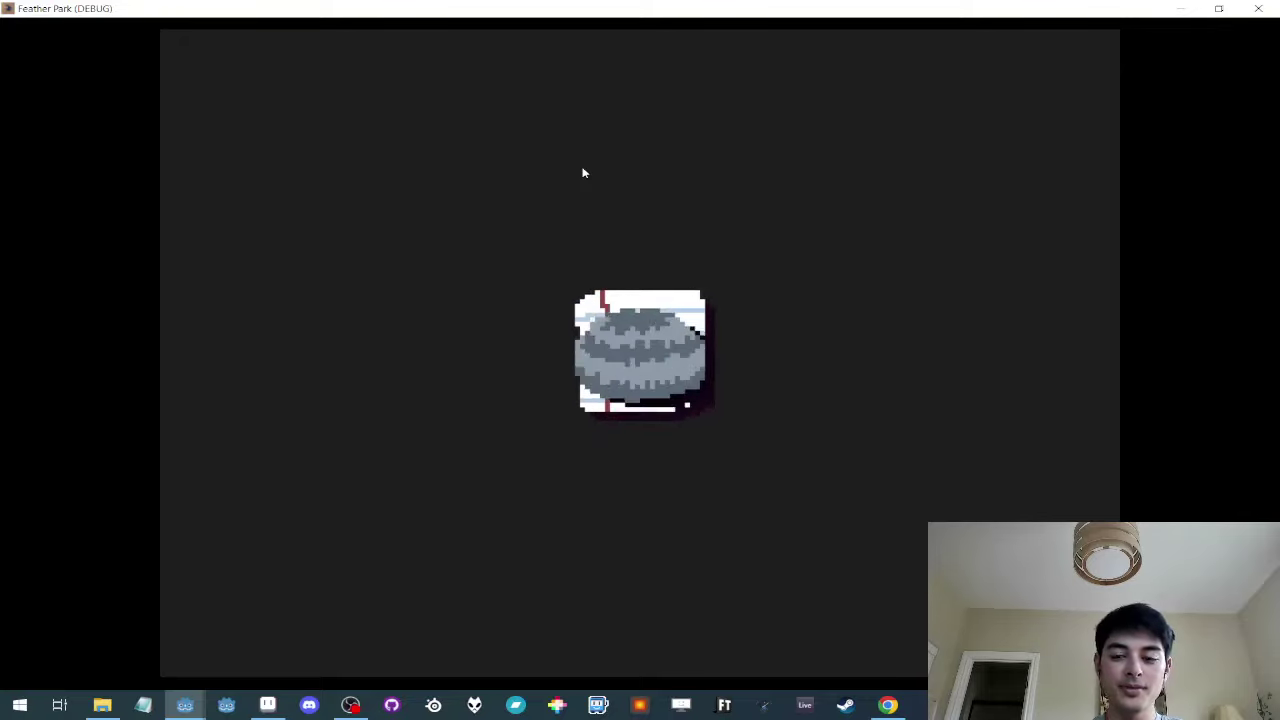
pyautogui.doubleClick(743, 9)
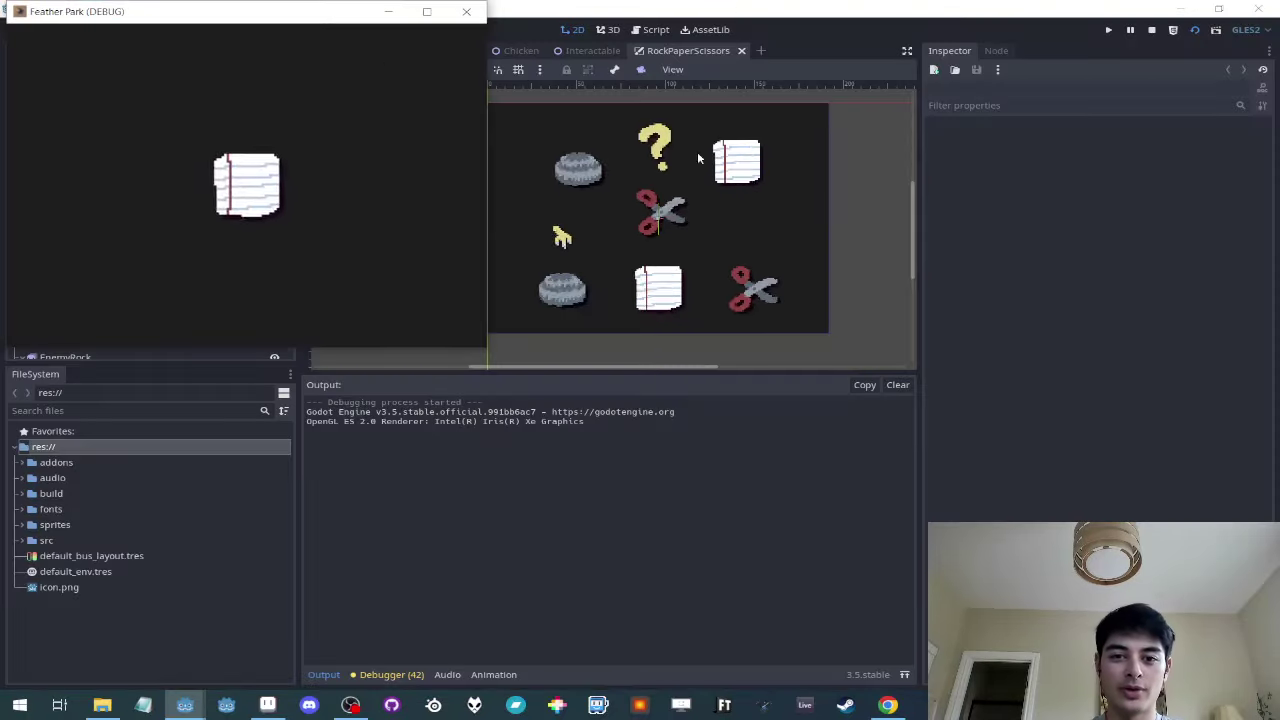
pyautogui.click(467, 16)
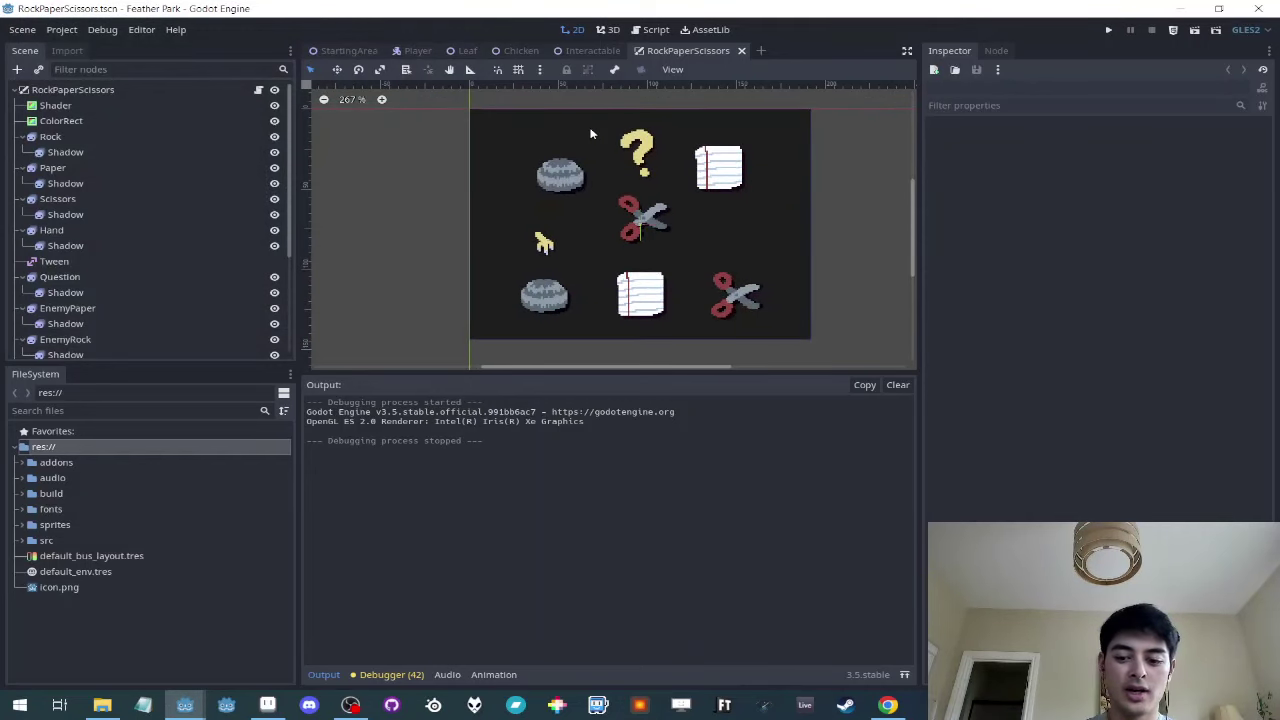
# Step: Open the scene src/areas/NorthArea.tscn and view its whole layout
pyautogui.hotkey('ctrl', 'shift', 'o')
pyautogui.write('north')
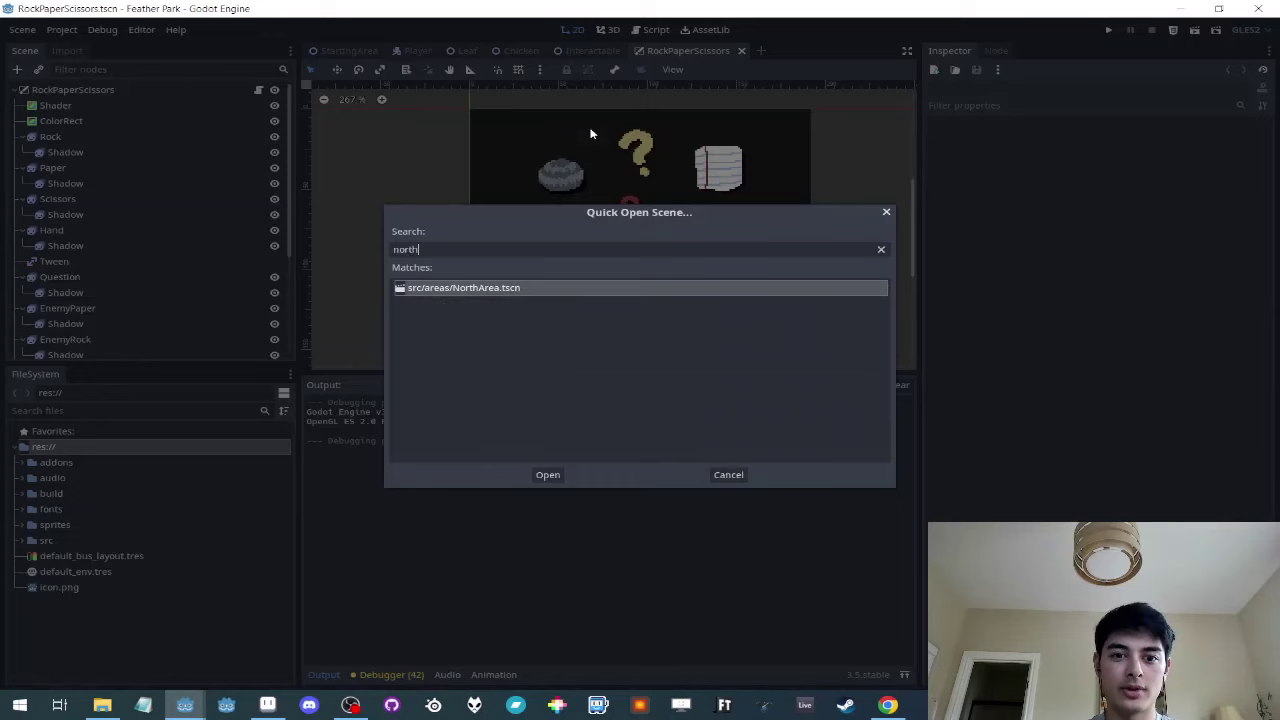
pyautogui.write('area')
pyautogui.press('Return')
pyautogui.scroll(-3, 629, 286)
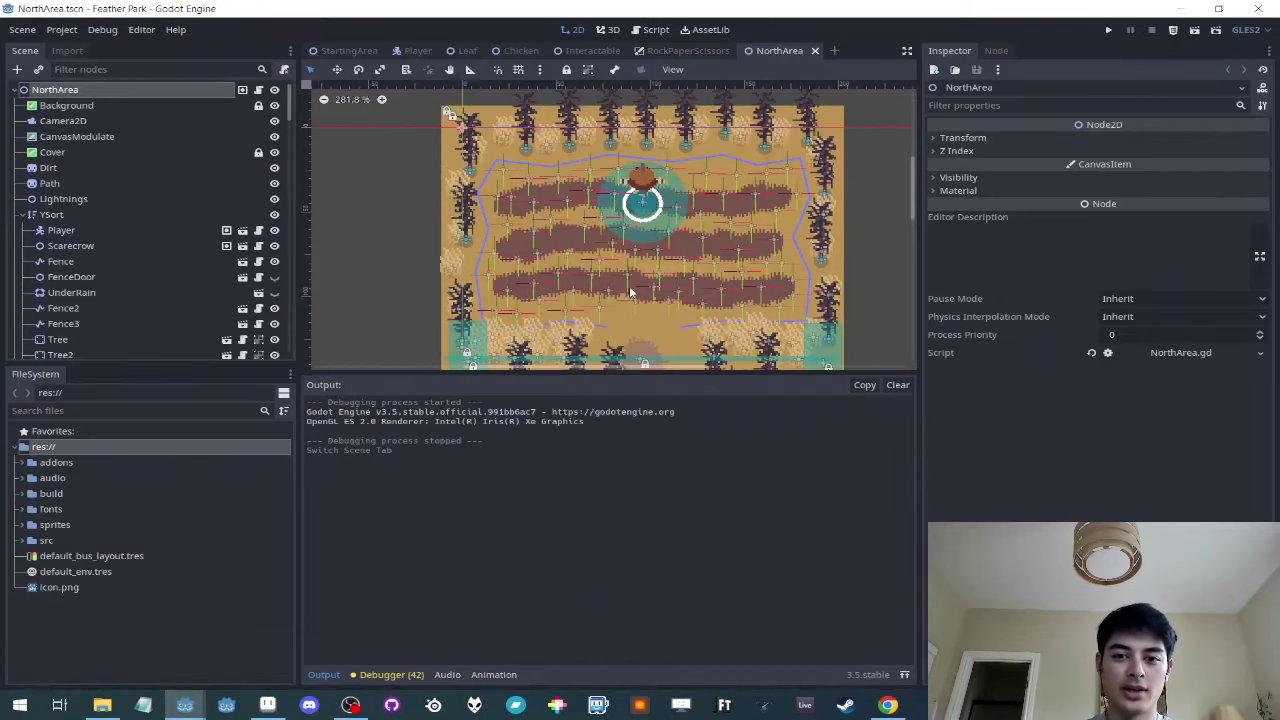
pyautogui.scroll(-4, 601, 272)
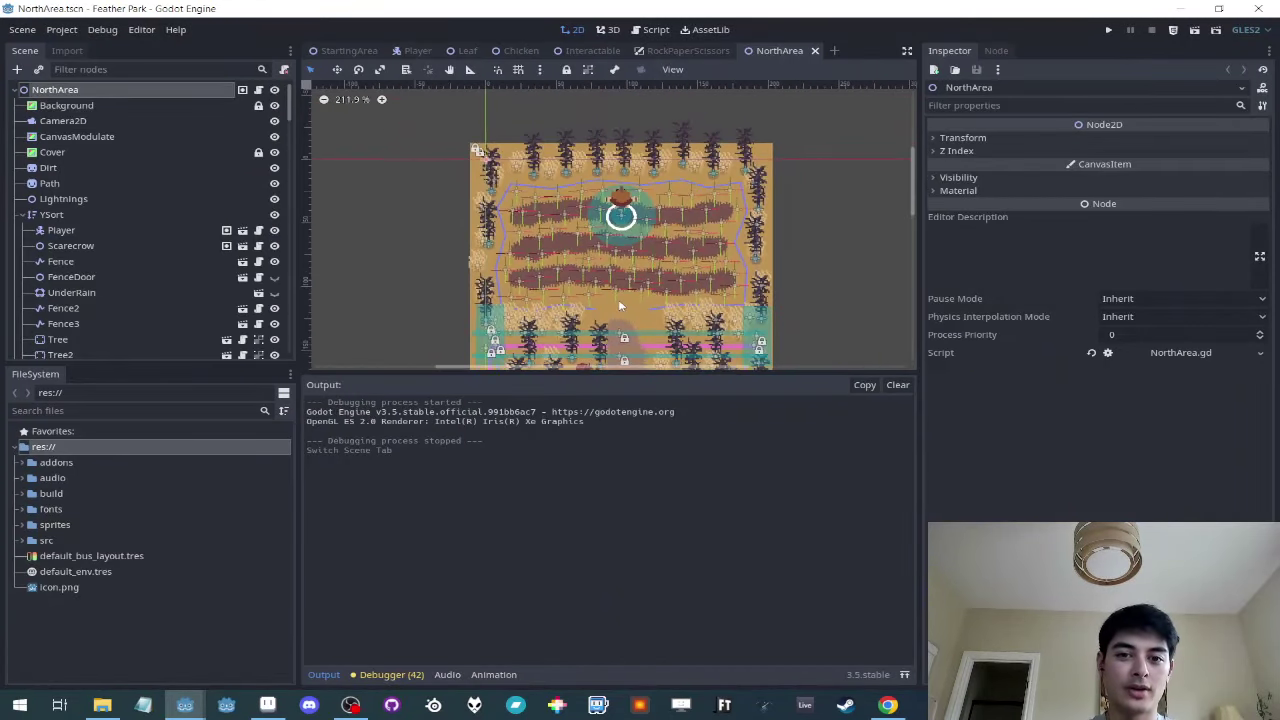
pyautogui.scroll(-2, 591, 231)
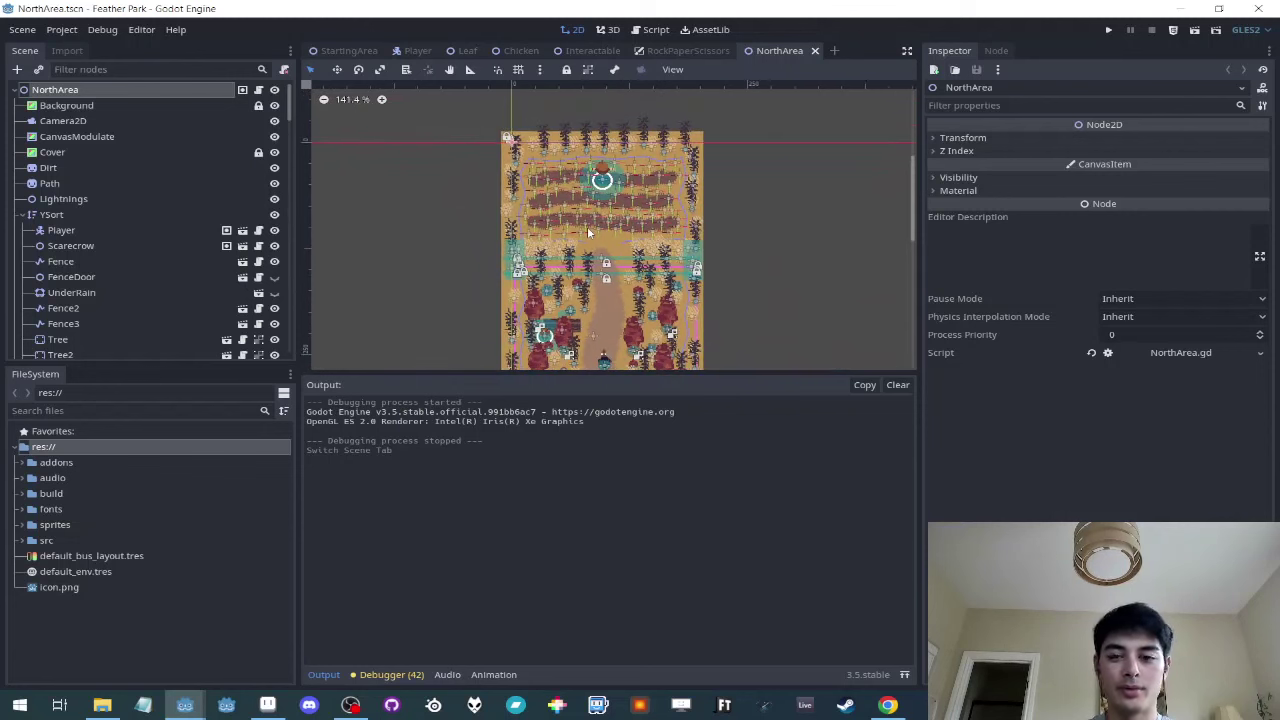
pyautogui.scroll(-1, 590, 230)
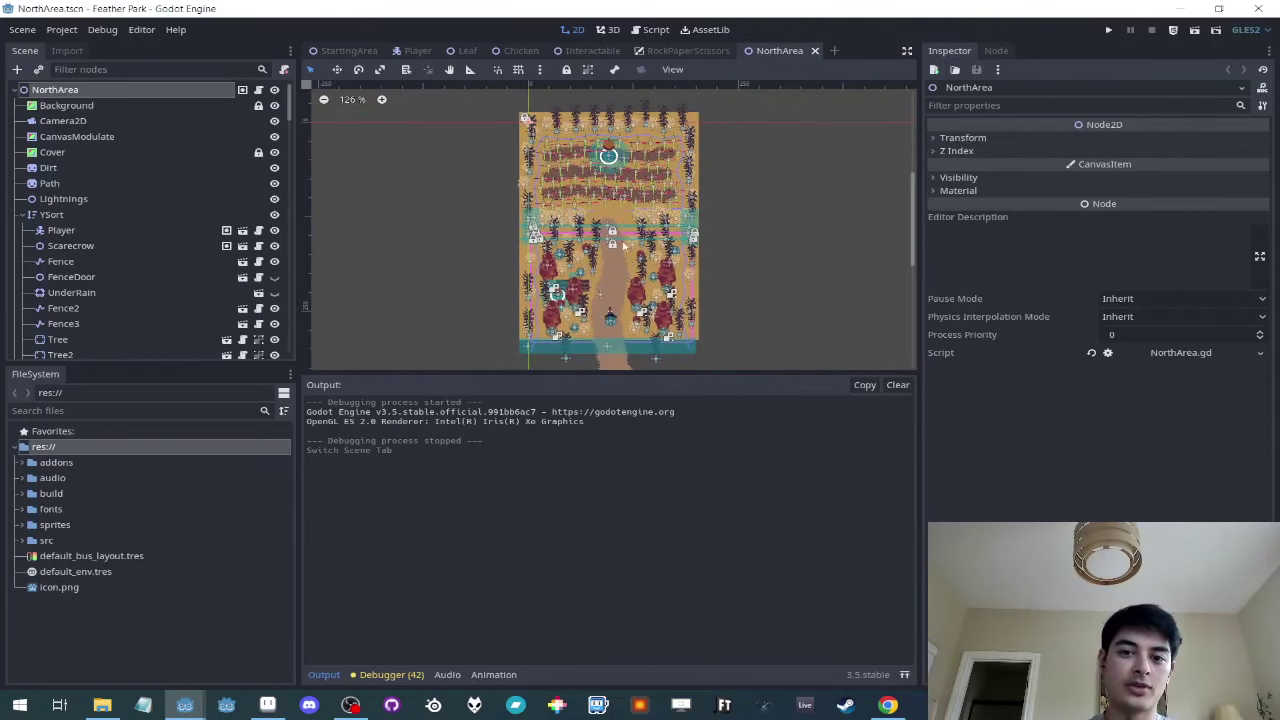
# Step: Open the scene src/areas/WestArea.tscn and view its whole layout
pyautogui.hotkey('ctrl', 'shift', 'o')
pyautogui.write('west')
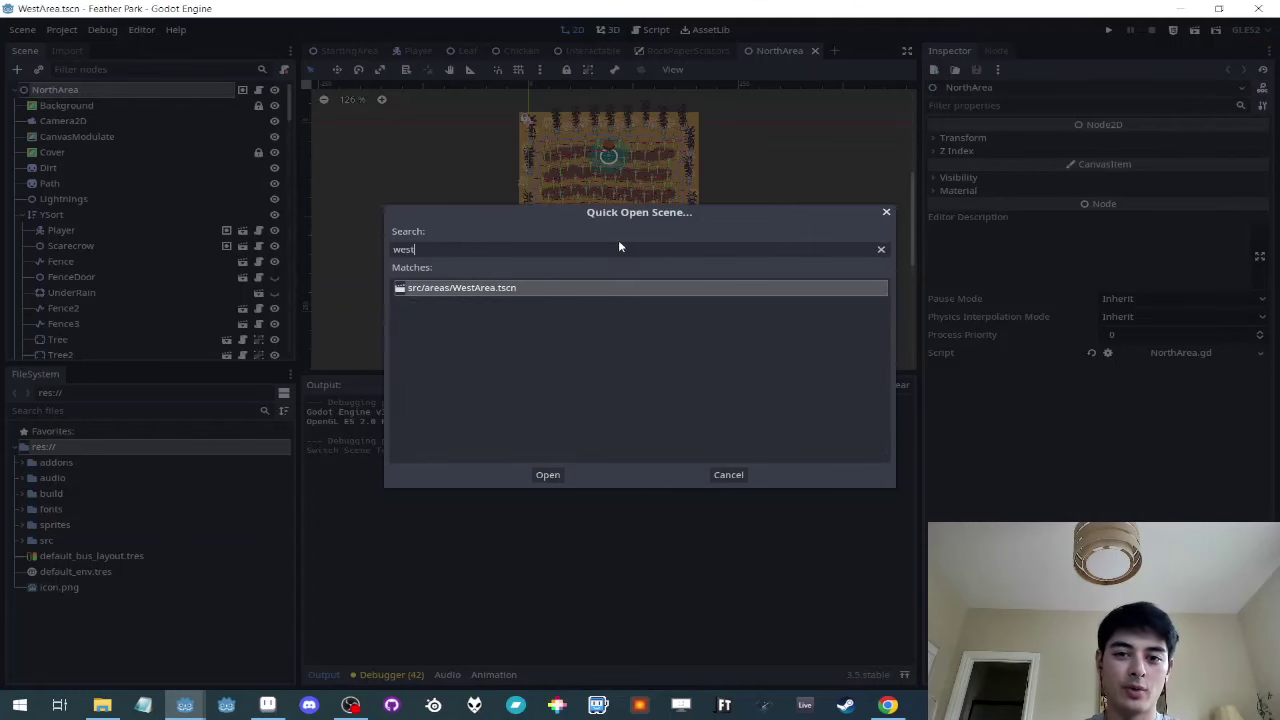
pyautogui.press('Return')
pyautogui.scroll(-3, 685, 239)
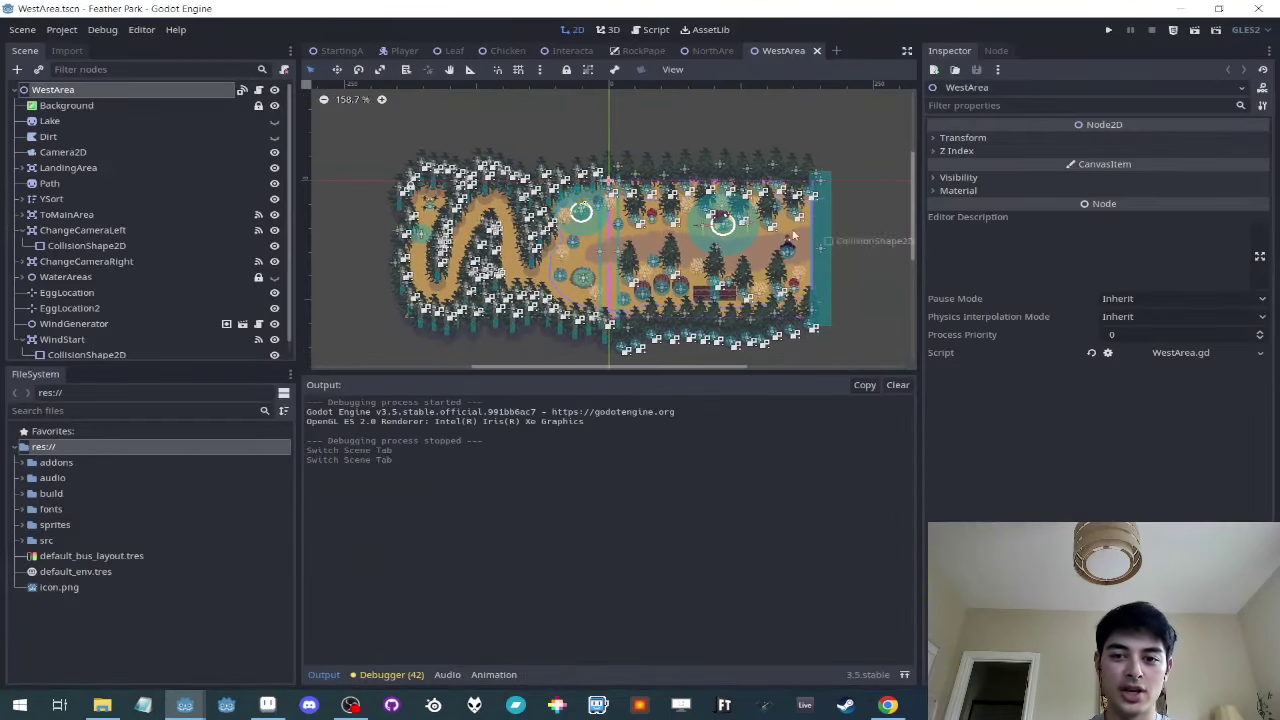
# Step: Go back to the NorthArea scene, run it on its own and move the game window slightly down
pyautogui.click(710, 51)
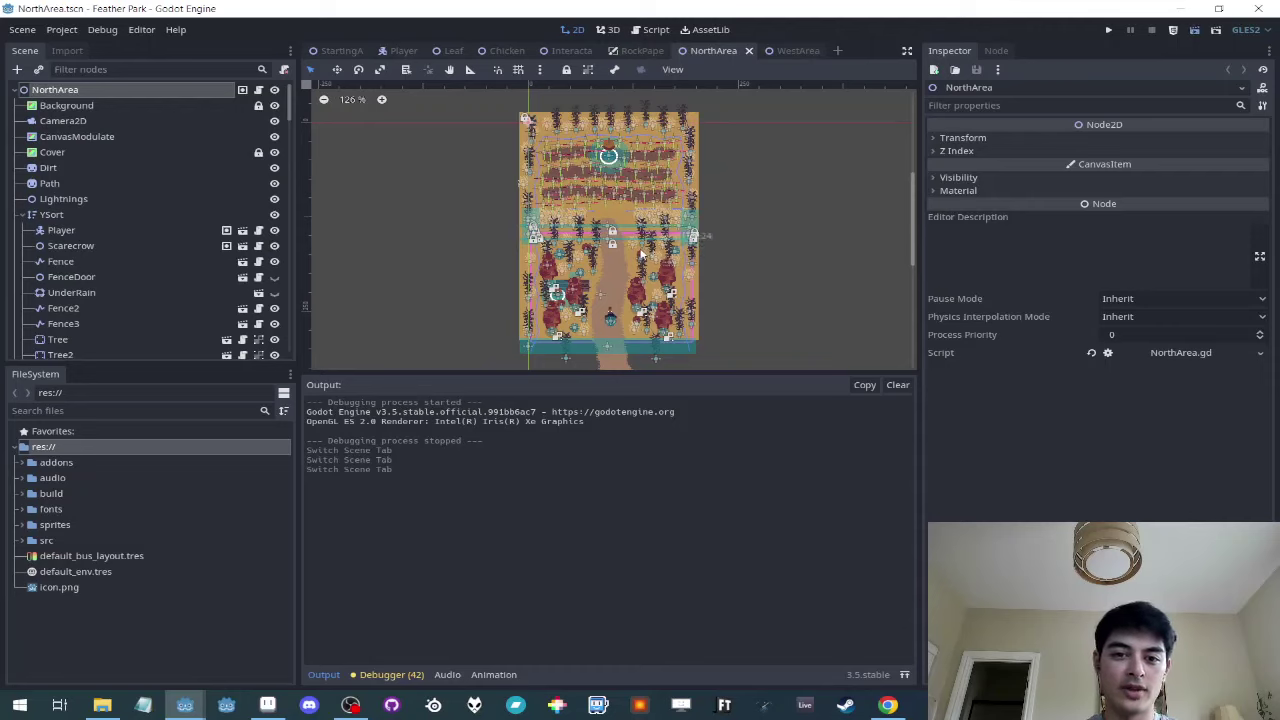
pyautogui.hotkey('ctrl', 's')
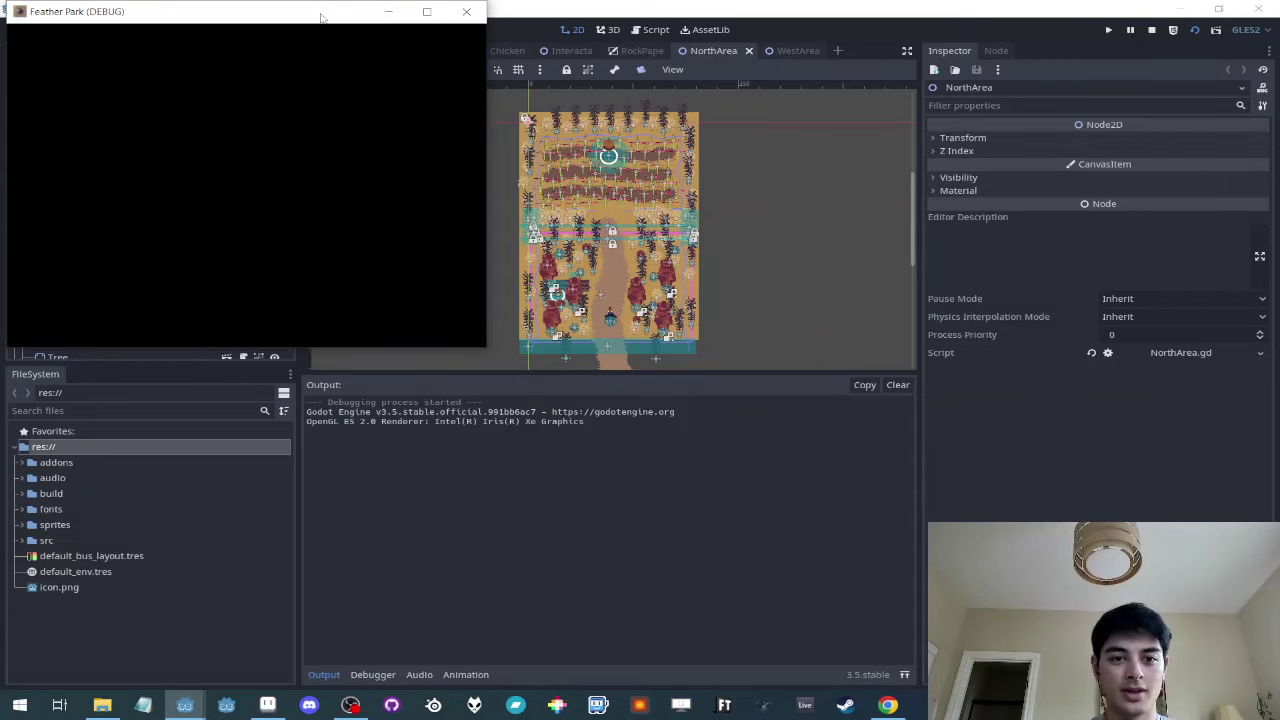
pyautogui.moveTo(321, 17); pyautogui.dragTo(335, 78)
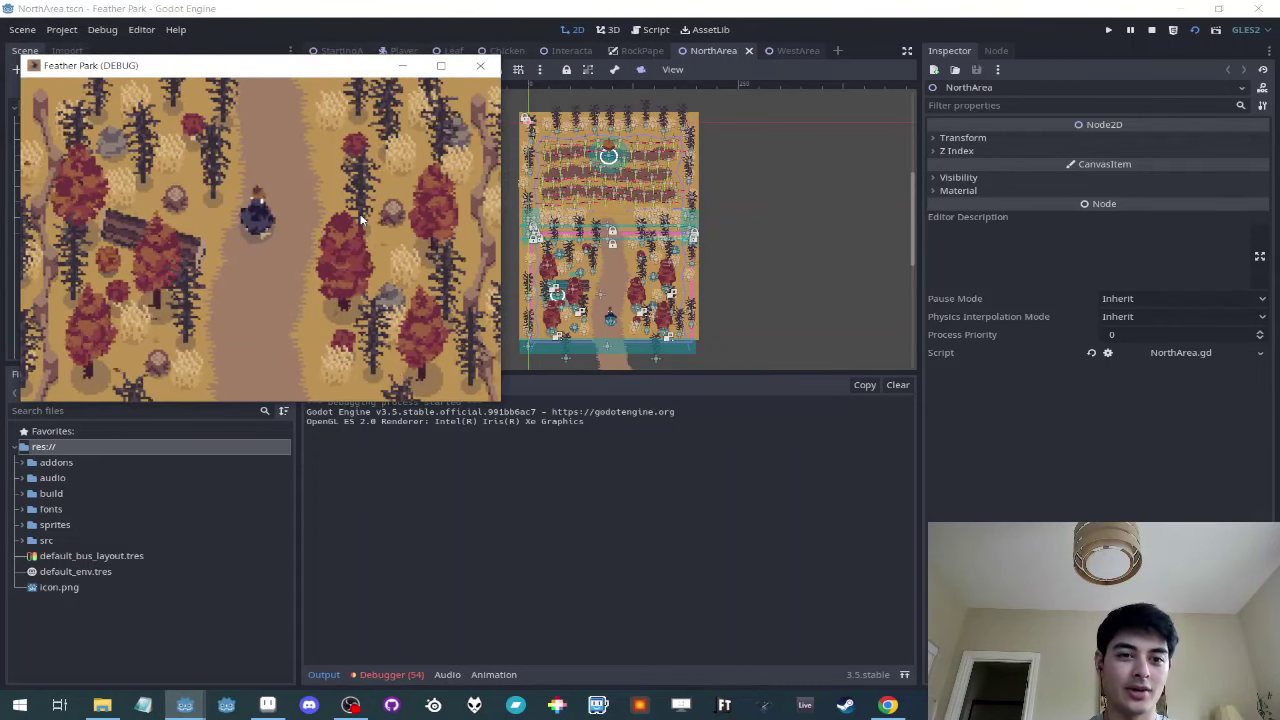
# Step: Walk the bird along the north area's path, out through its southern exit and back in
pyautogui.press('Down')
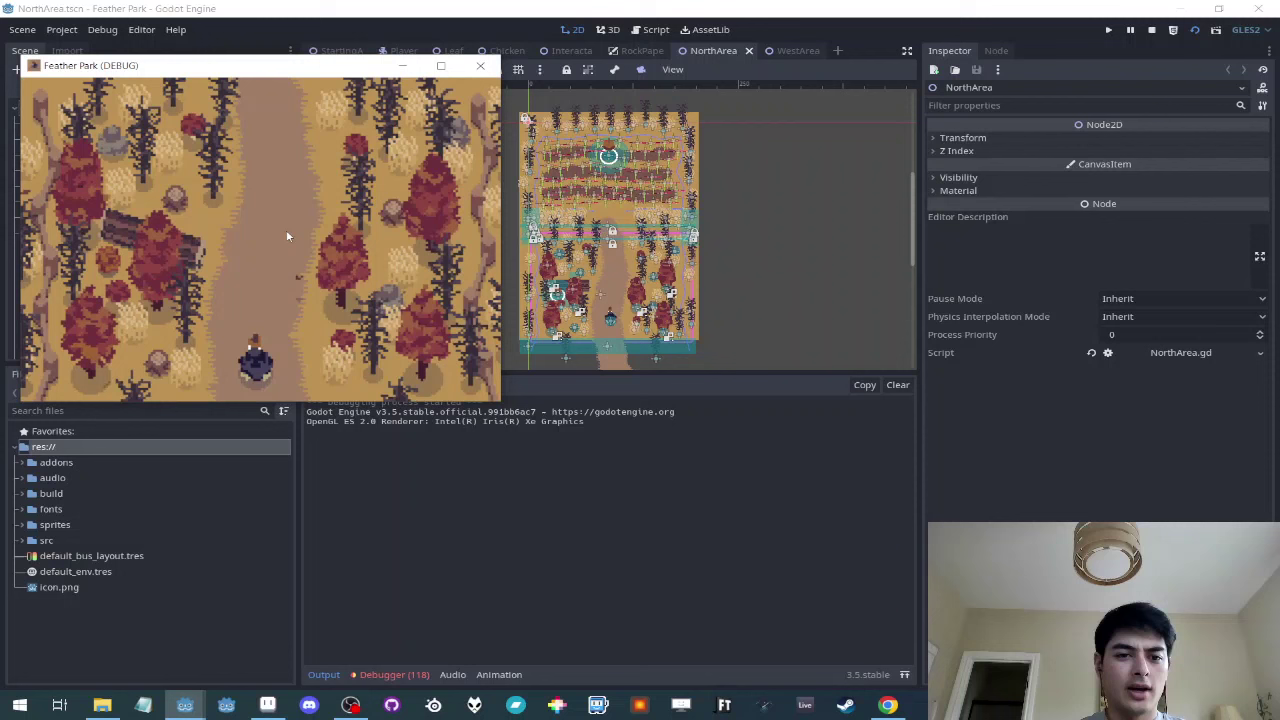
pyautogui.press('Up')
pyautogui.press('Right')
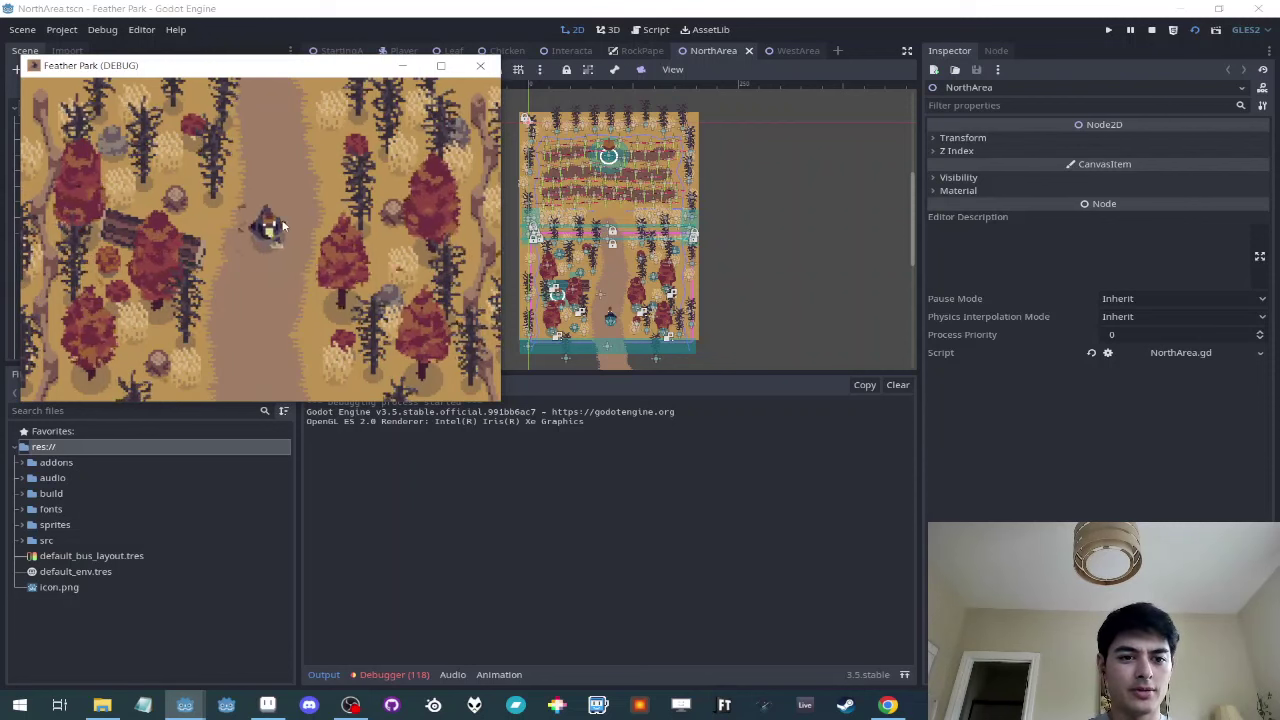
pyautogui.press('Down')
pyautogui.press('Down')
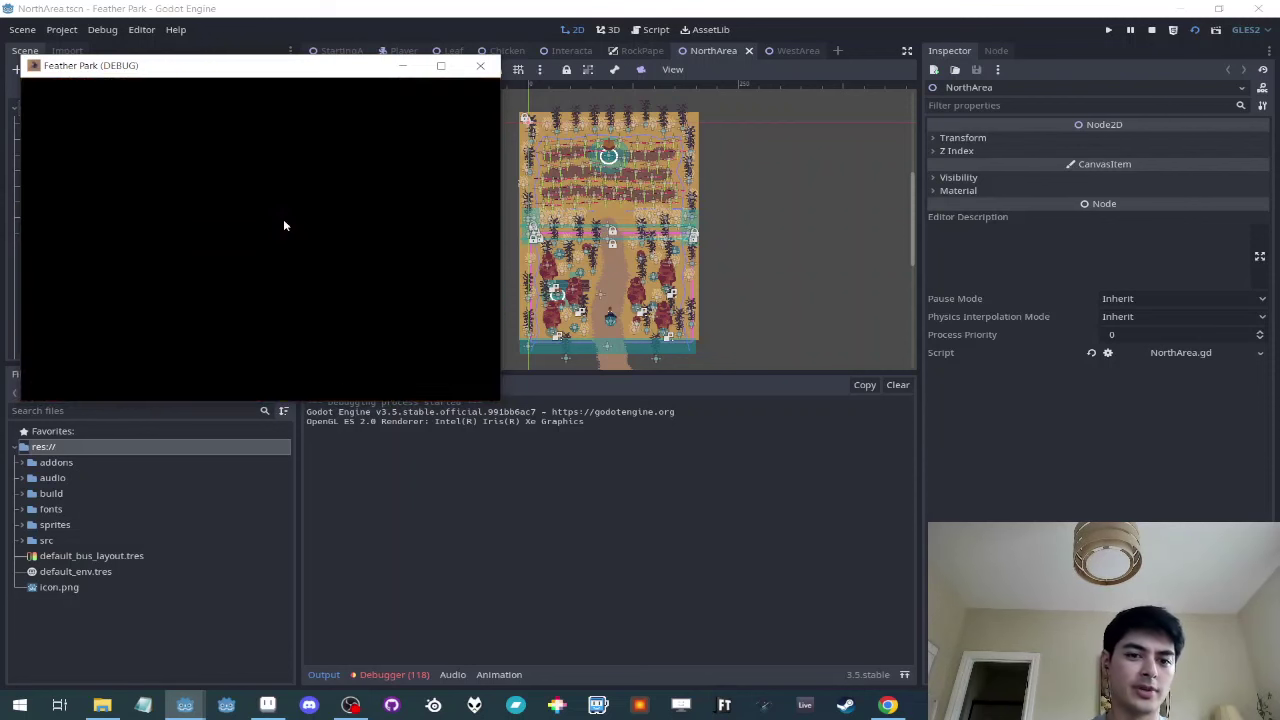
pyautogui.press('Up')
pyautogui.press('Down')
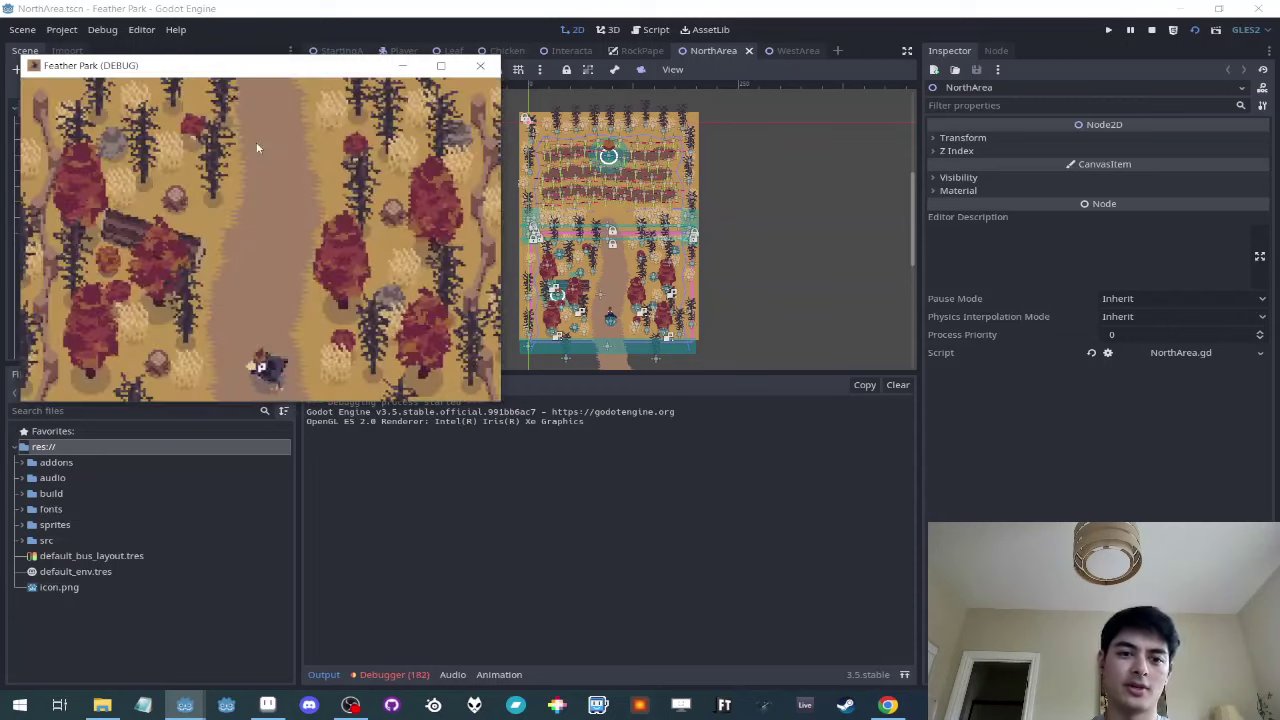
# Step: Reposition the game window and walk the bird back and forth between the north area and the barn area
pyautogui.moveTo(245, 75); pyautogui.dragTo(301, 98)
pyautogui.press('Left')
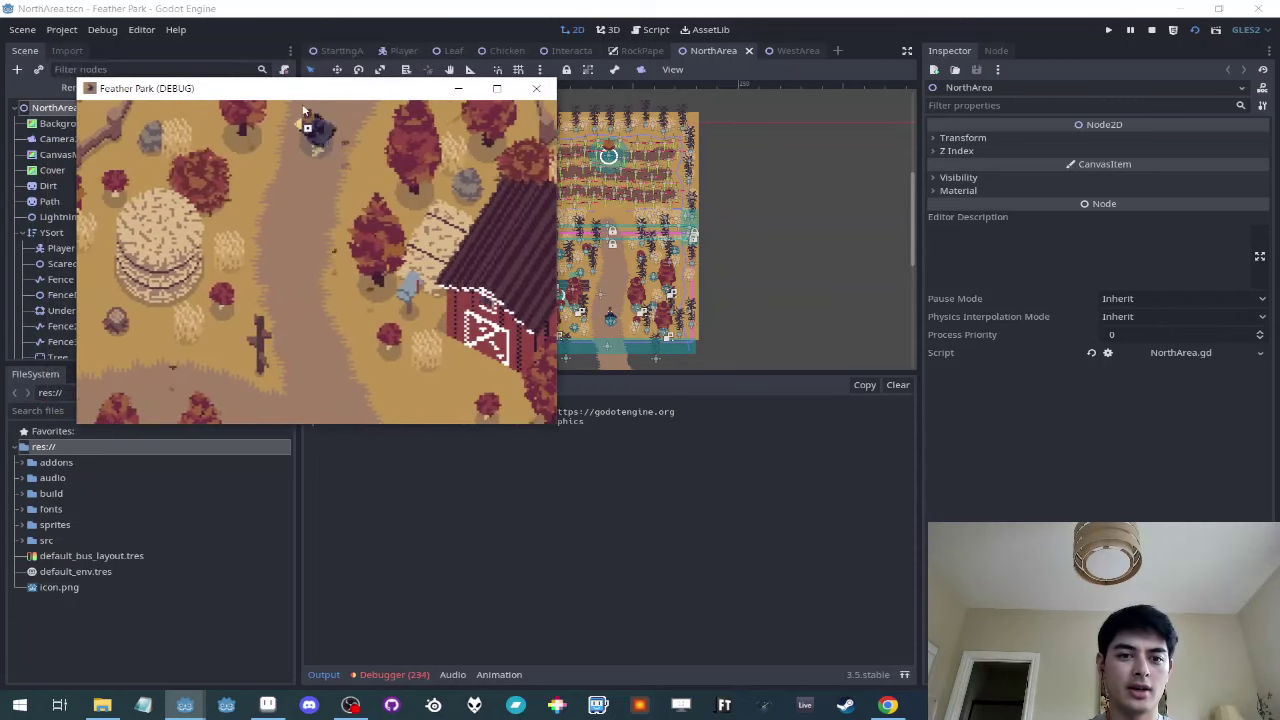
pyautogui.press('Down')
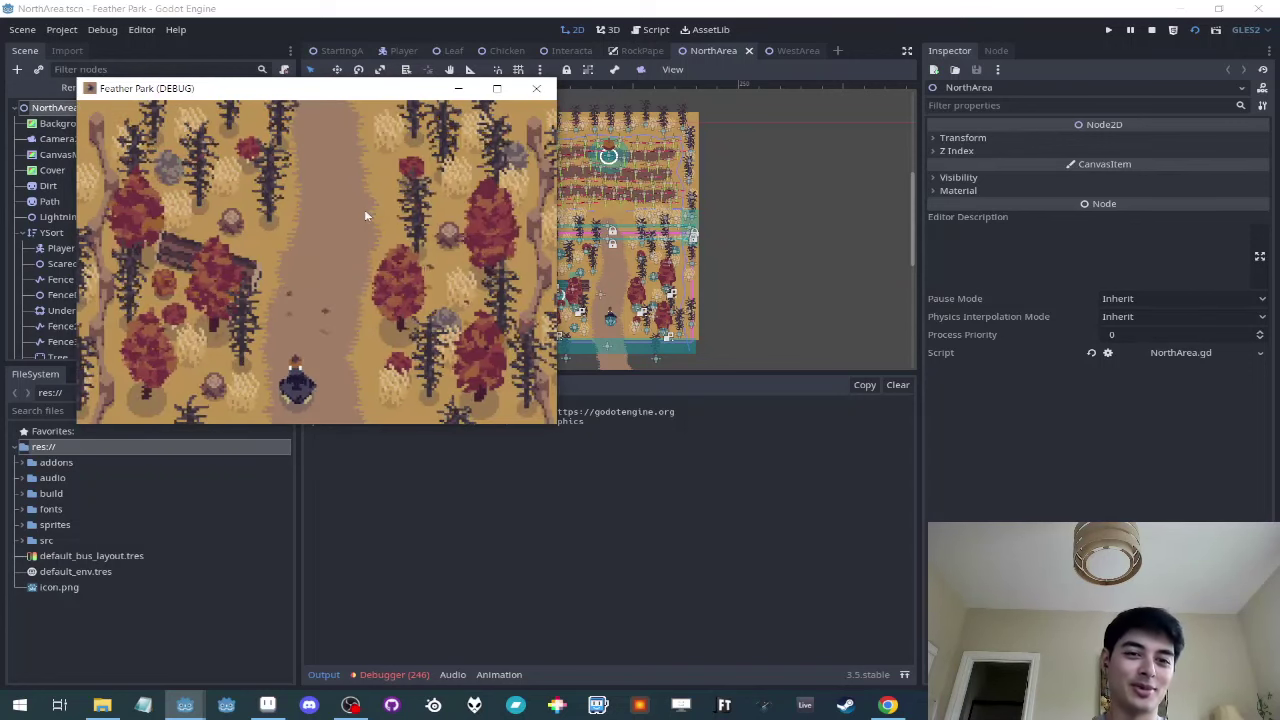
pyautogui.press('Up')
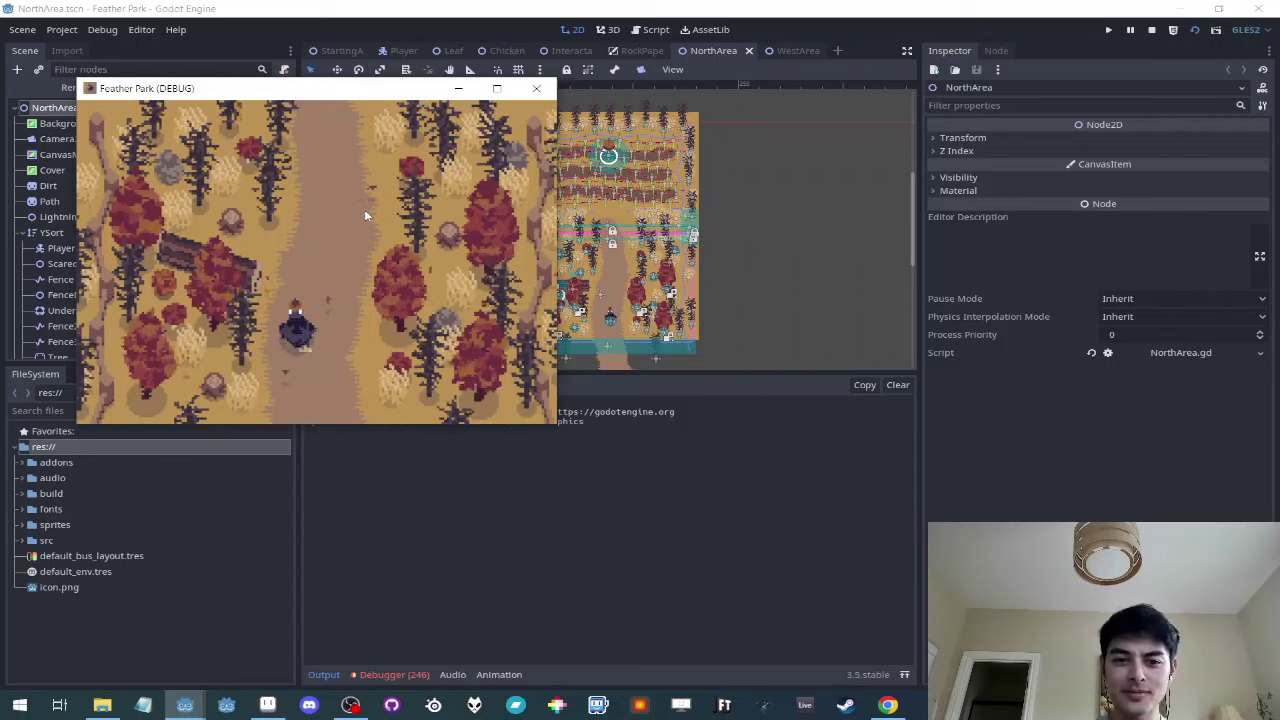
pyautogui.press('Up')
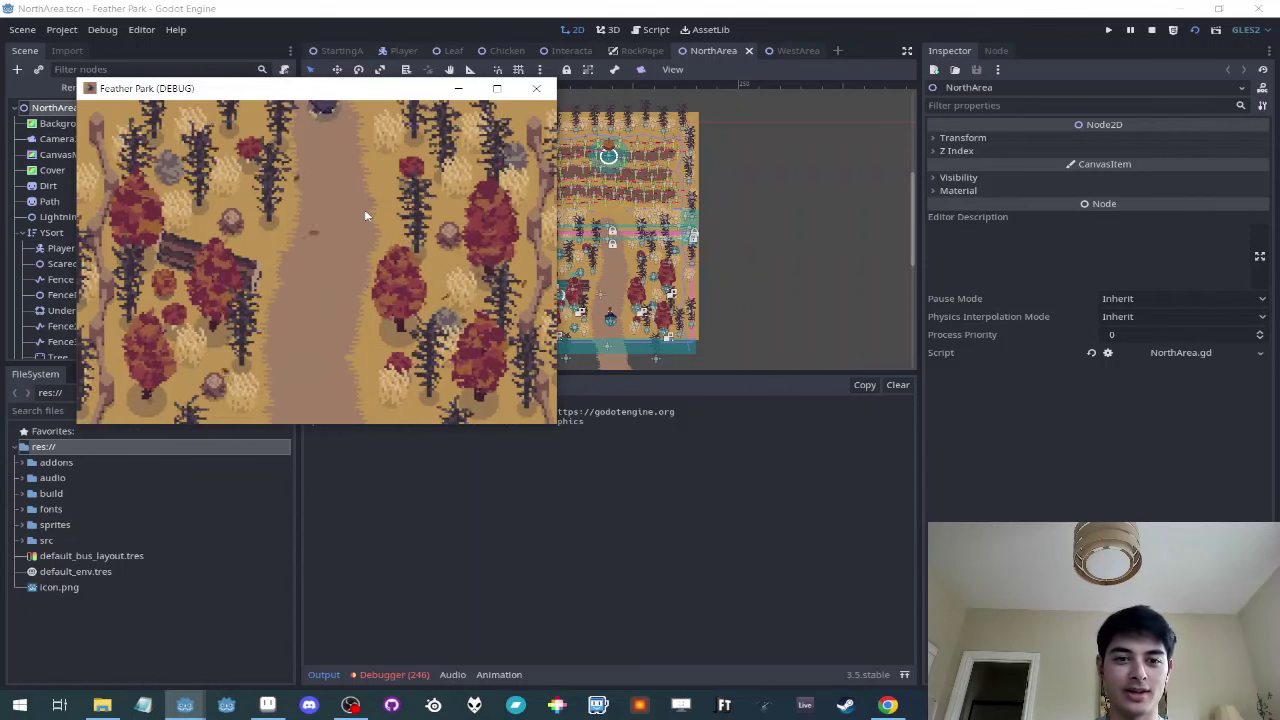
pyautogui.press('Down')
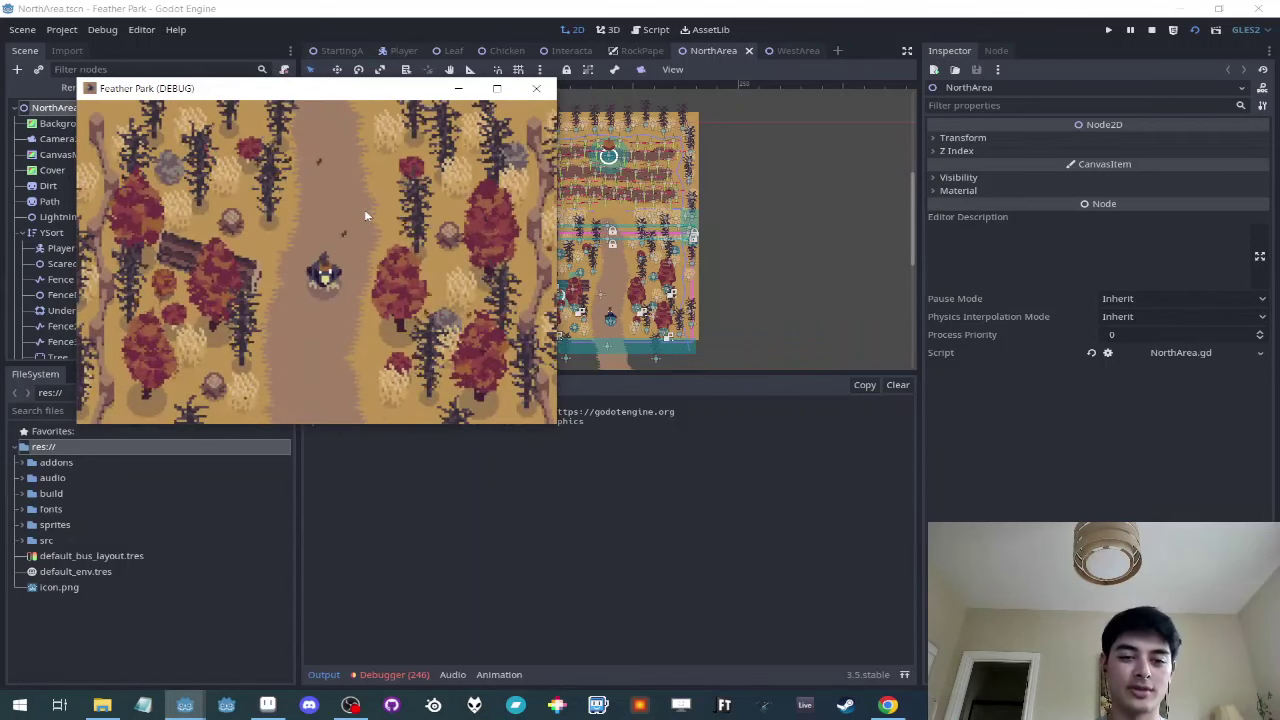
pyautogui.press('Down')
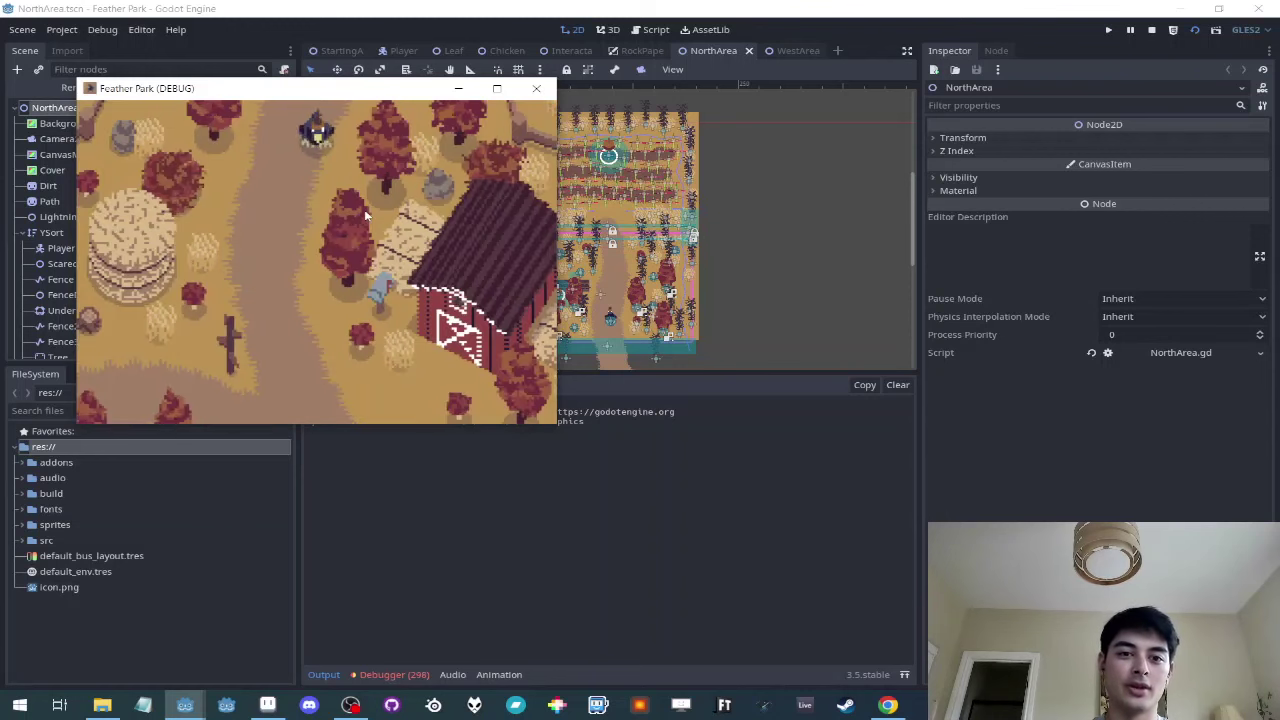
# Step: Walk the bird from the barn area into the north area and back and forth at its southern end
pyautogui.press('Up')
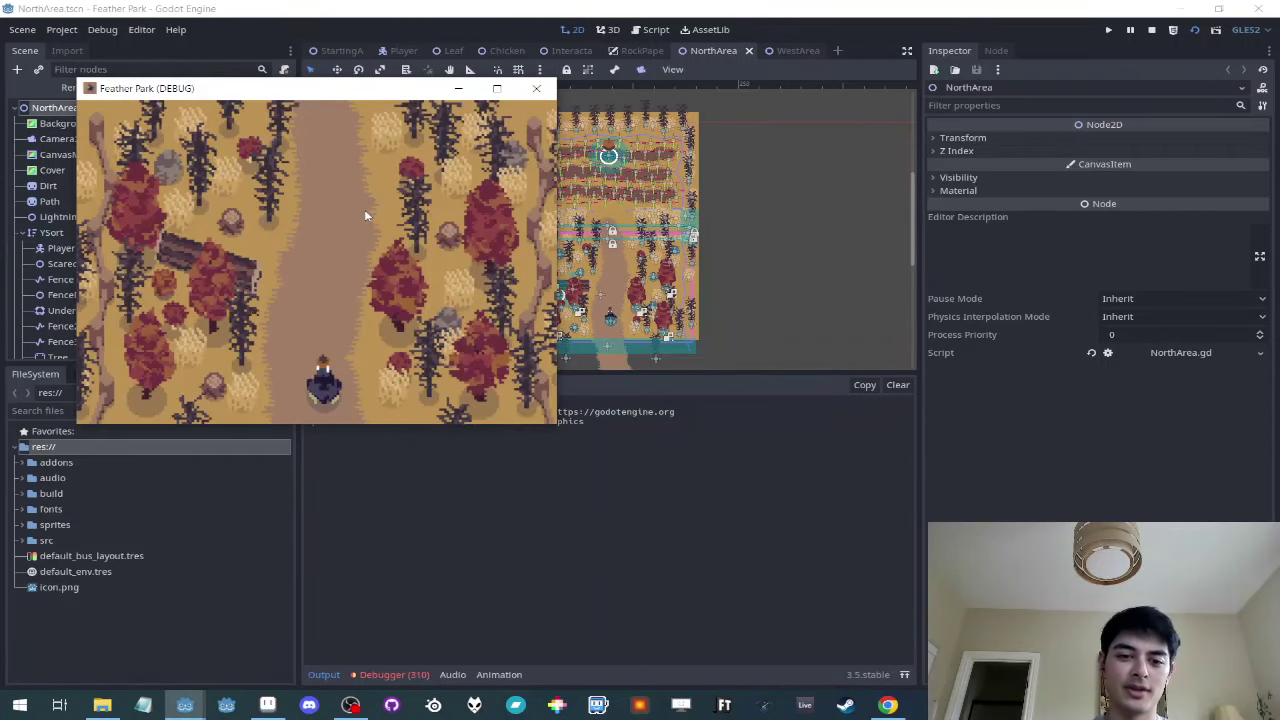
pyautogui.press('Down')
pyautogui.press('Up')
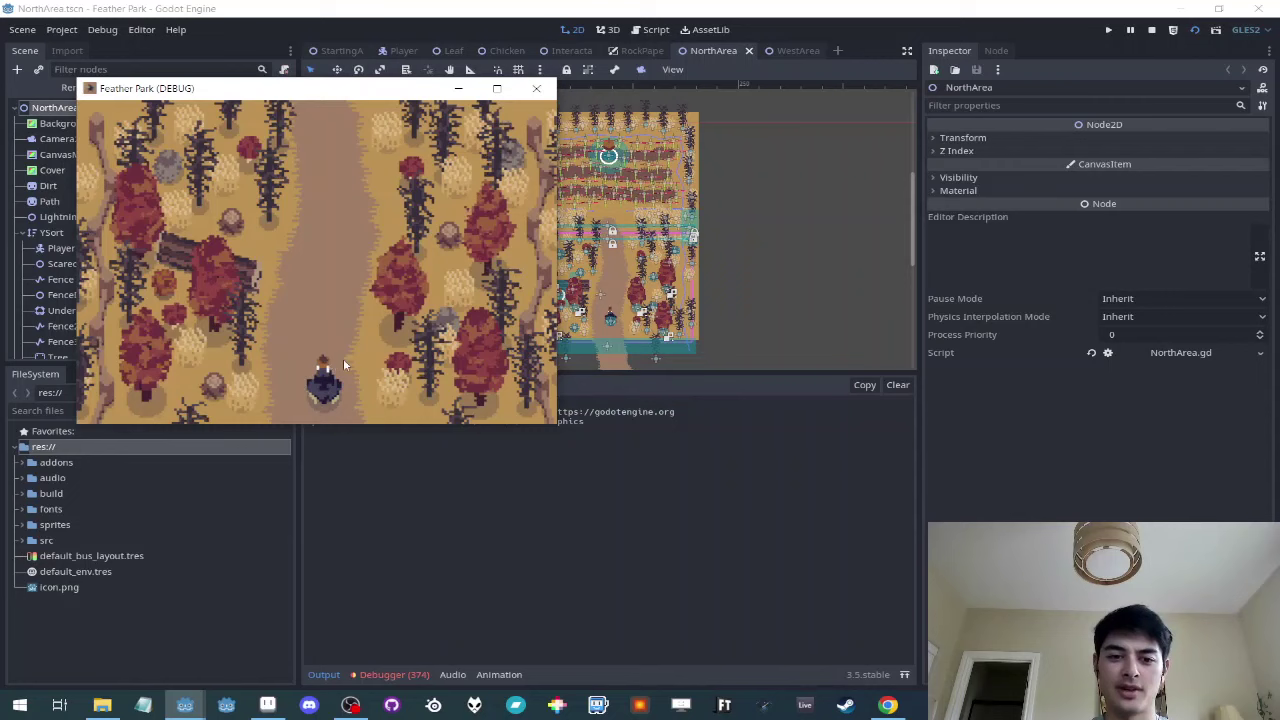
pyautogui.press('Down')
pyautogui.press('Up')
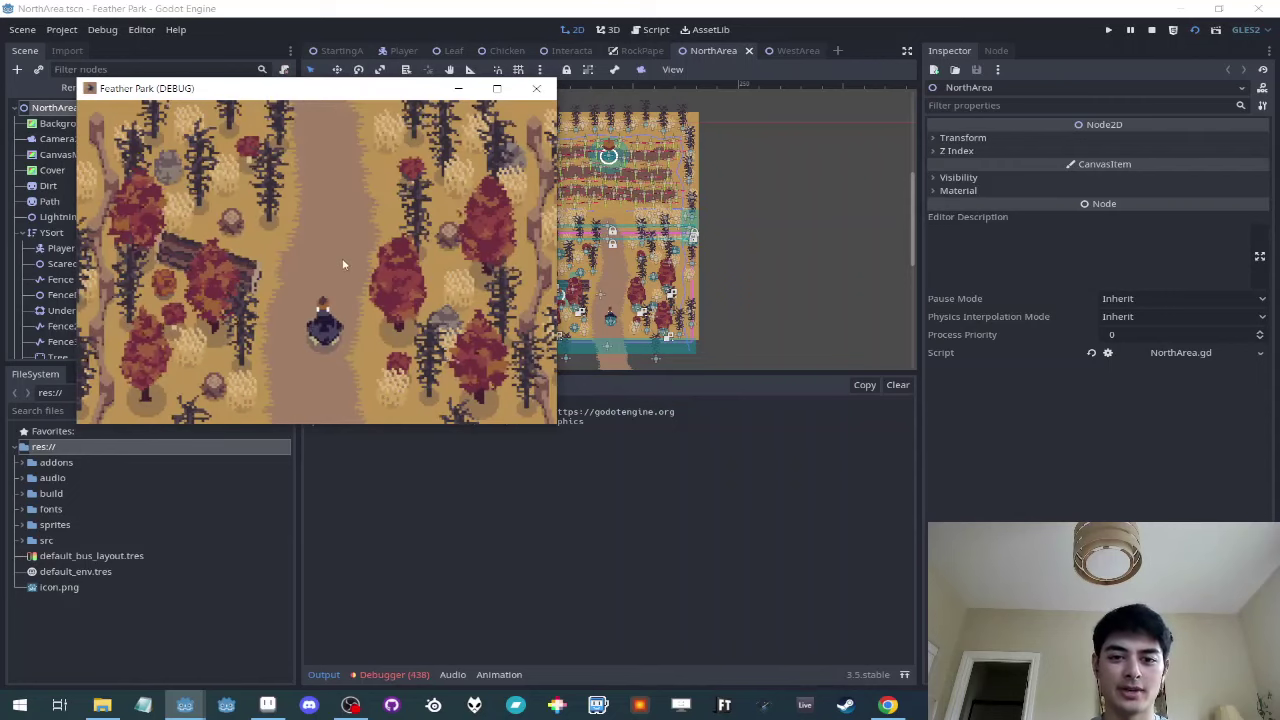
# Step: Move the game window slightly down and walk the bird up the path into and around the scarecrow's fenced field
pyautogui.moveTo(344, 98); pyautogui.dragTo(344, 157)
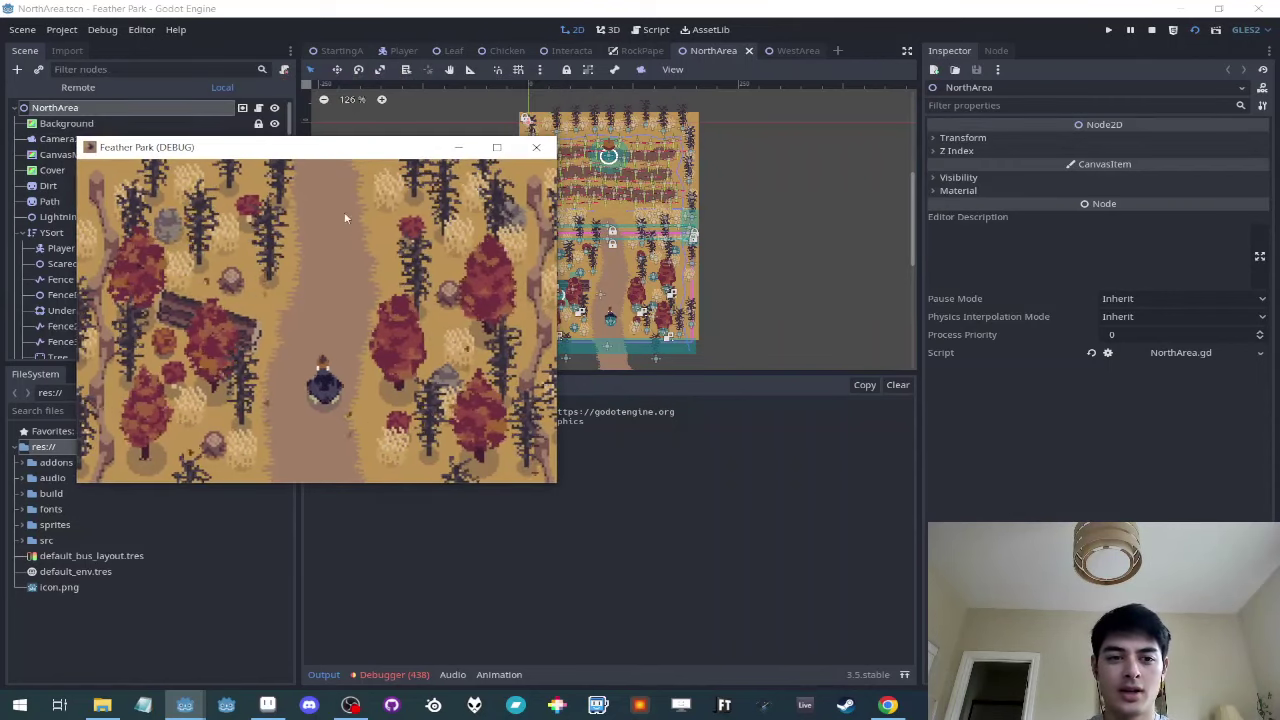
pyautogui.press('Up')
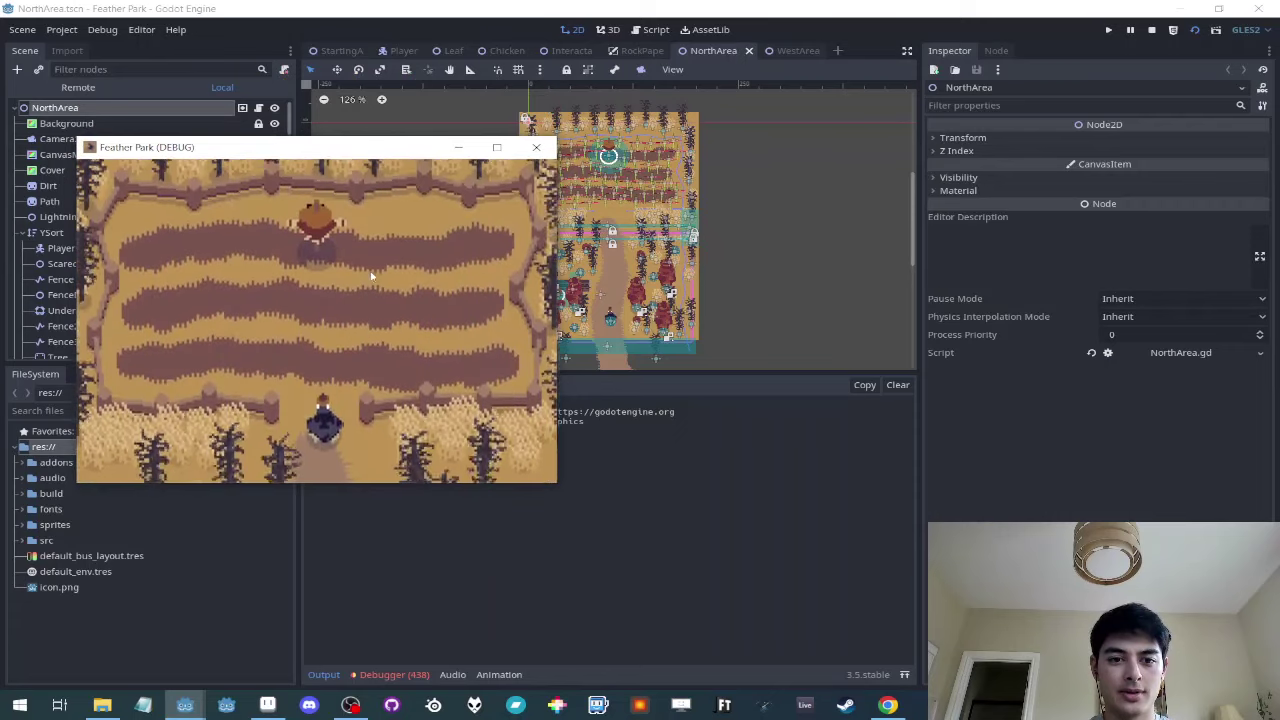
pyautogui.press('Up')
pyautogui.press('Left')
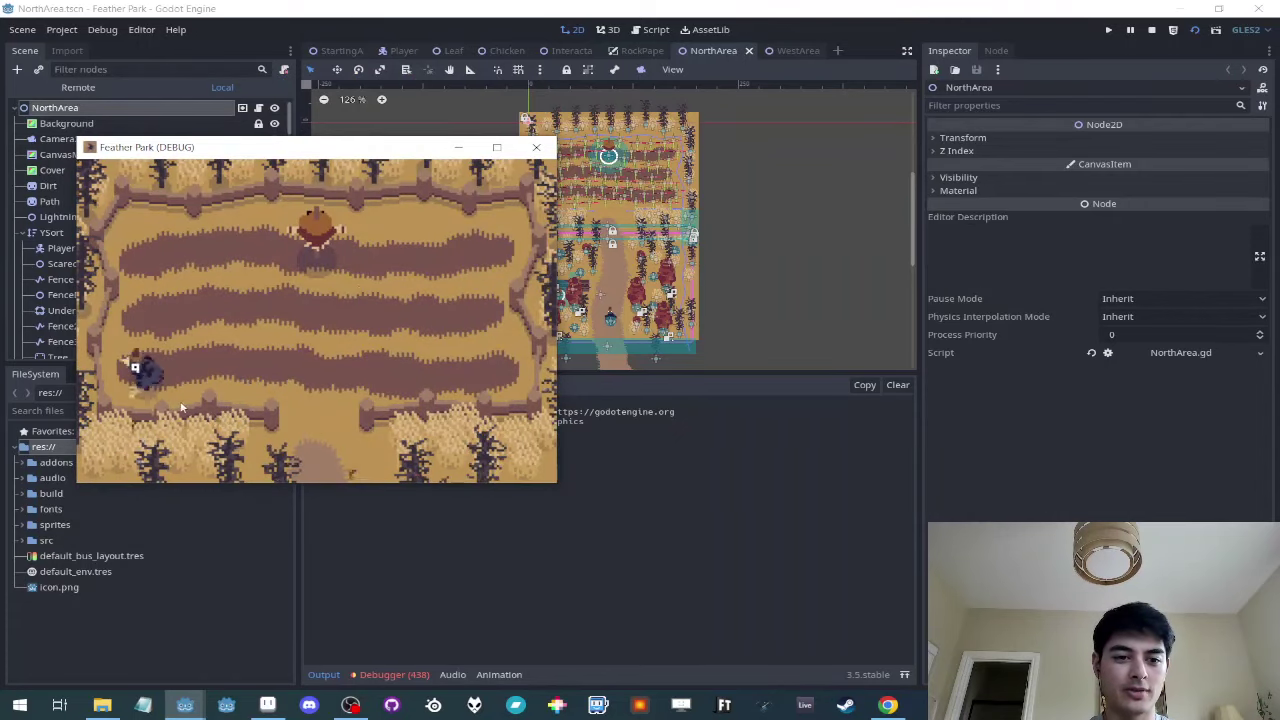
pyautogui.press('Up')
pyautogui.press('Right')
pyautogui.press('Down')
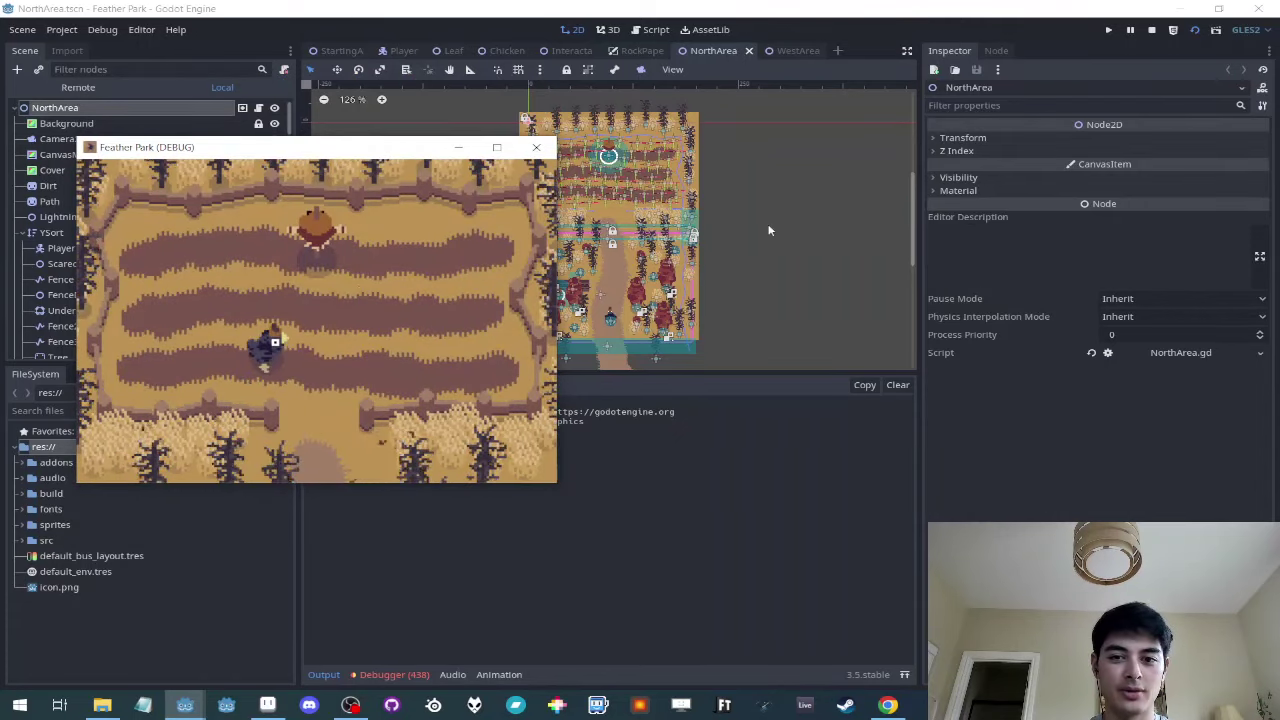
# Step: Examine the NorthArea scene's path and the fence line around the scarecrow's field up close in the editor
pyautogui.click(710, 236)
pyautogui.scroll(8, 593, 326)
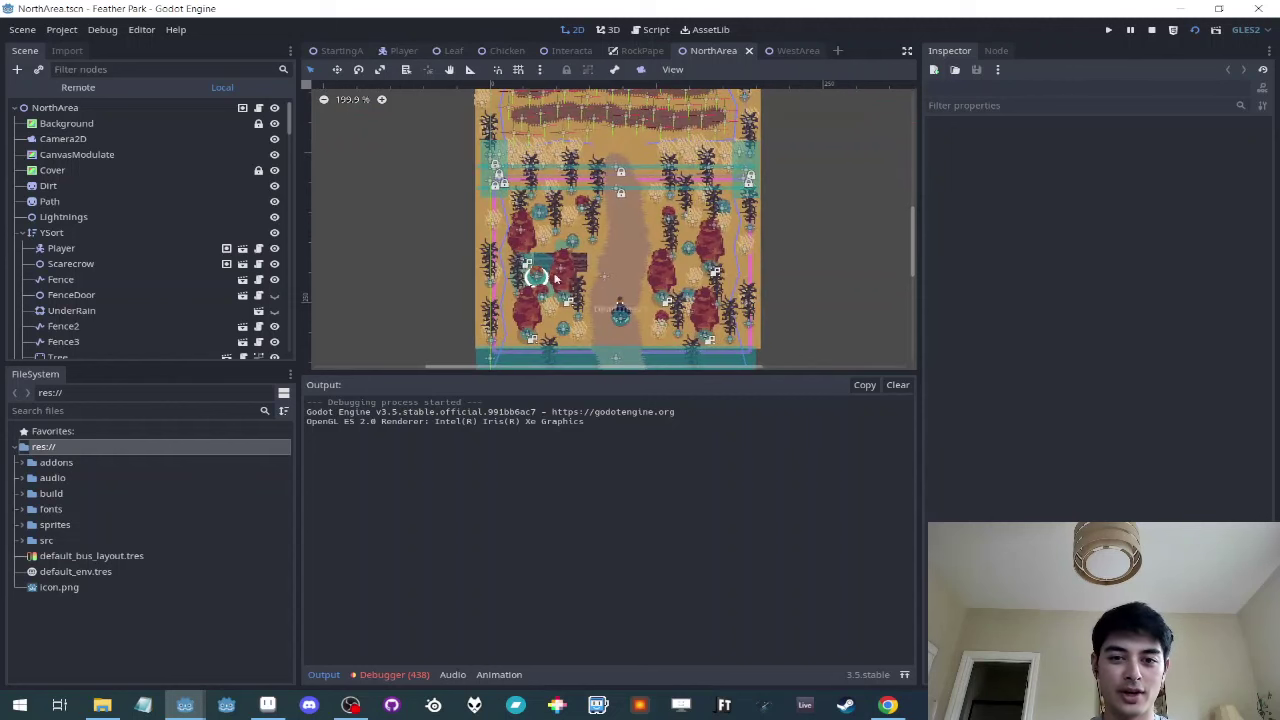
pyautogui.scroll(6, 555, 278)
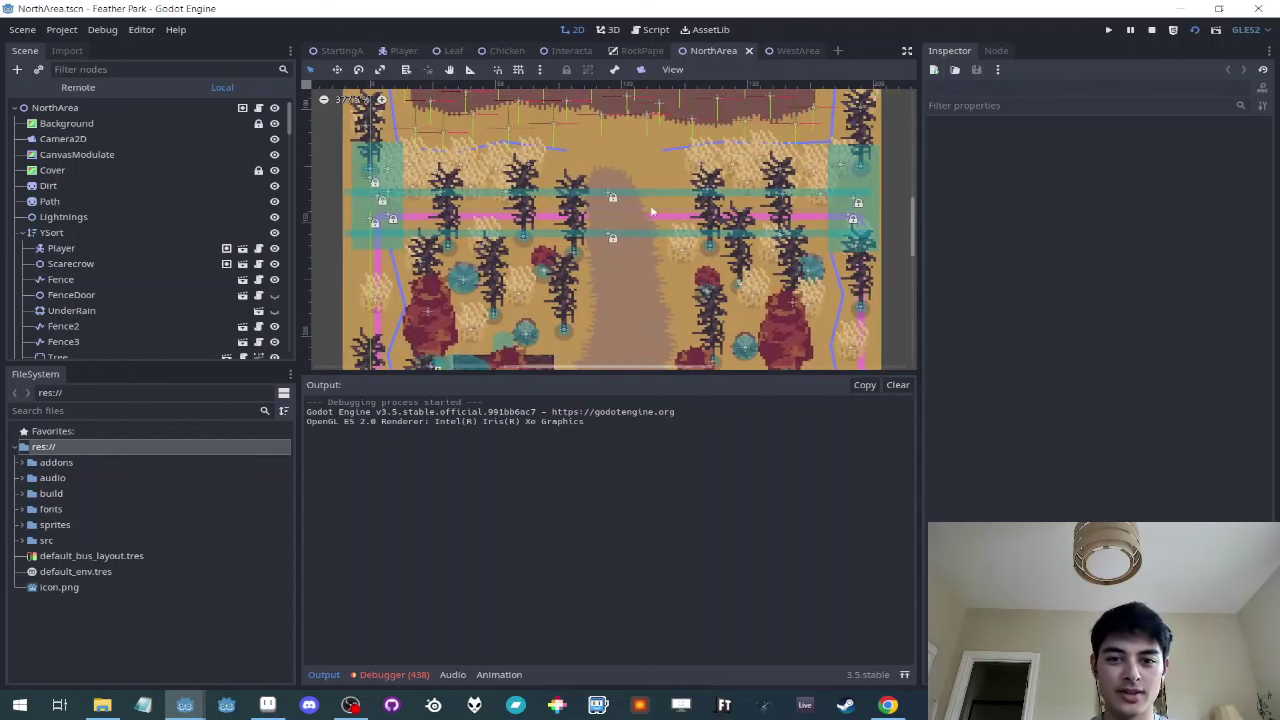
pyautogui.moveTo(653, 212); pyautogui.dragTo(686, 333, button='middle')
pyautogui.moveTo(587, 210); pyautogui.dragTo(615, 305, button='middle')
pyautogui.moveTo(727, 141); pyautogui.dragTo(647, 125, button='middle')
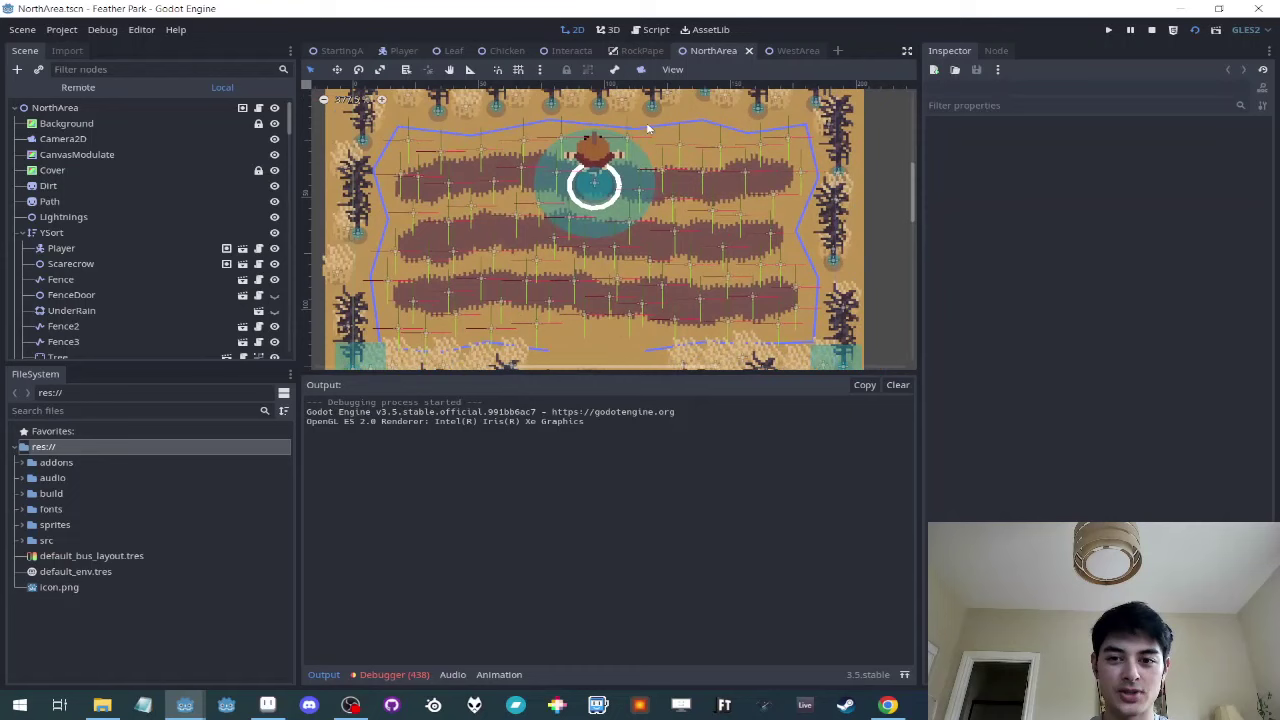
# Step: Walk the bird within the fenced field in the running game and compare the field with its layout in the editor
pyautogui.hotkey('alt', 'Tab')
pyautogui.press('w')
pyautogui.press('a')
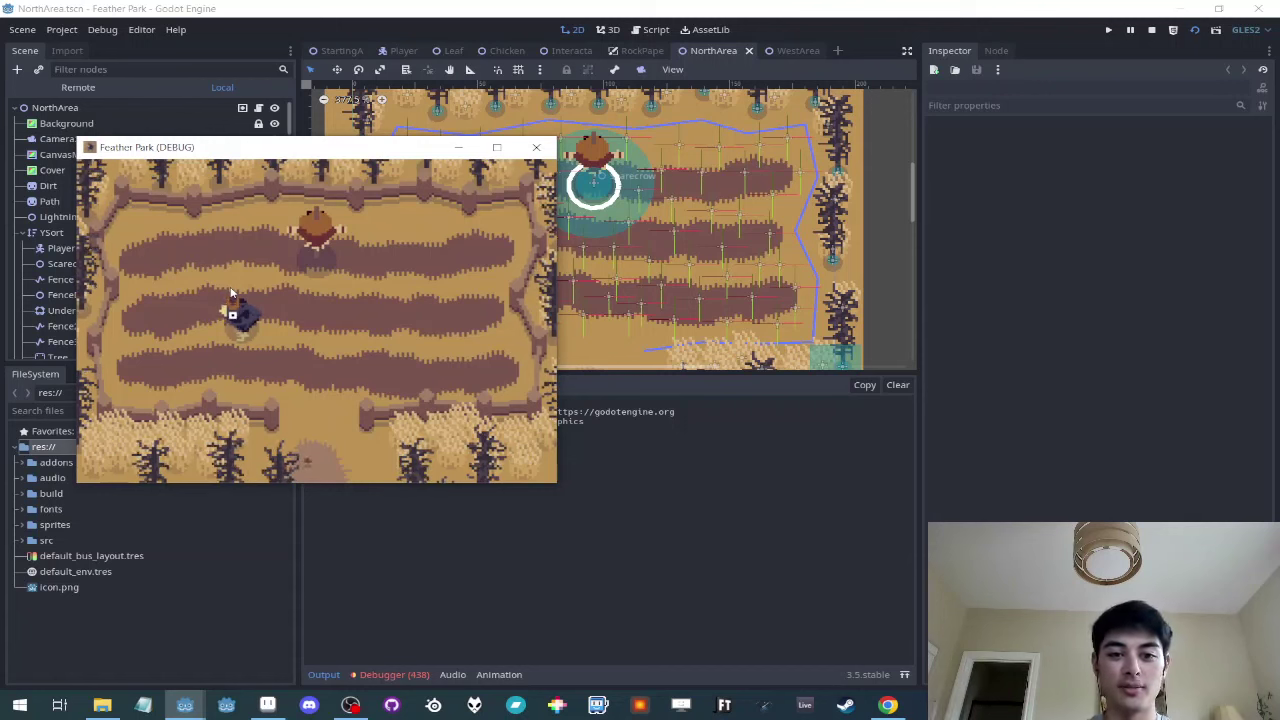
pyautogui.hotkey('alt', 'Tab')
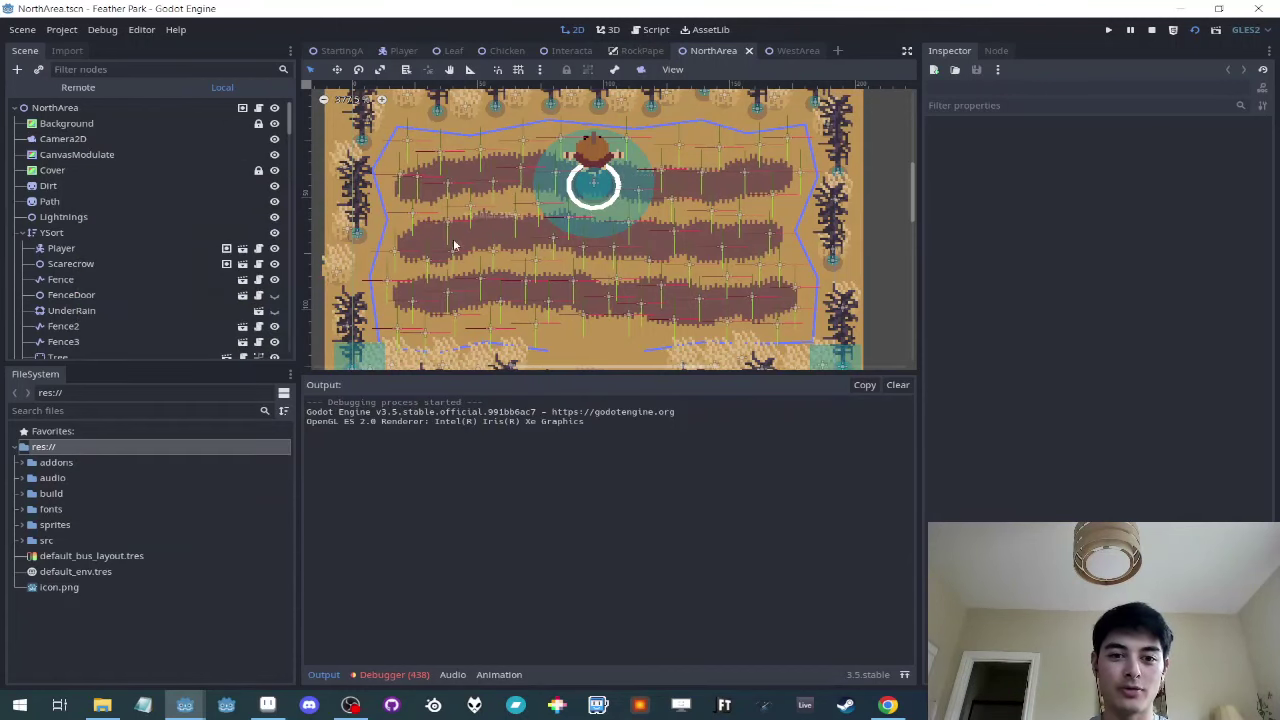
pyautogui.hotkey('alt', 'Tab')
pyautogui.press('Down')
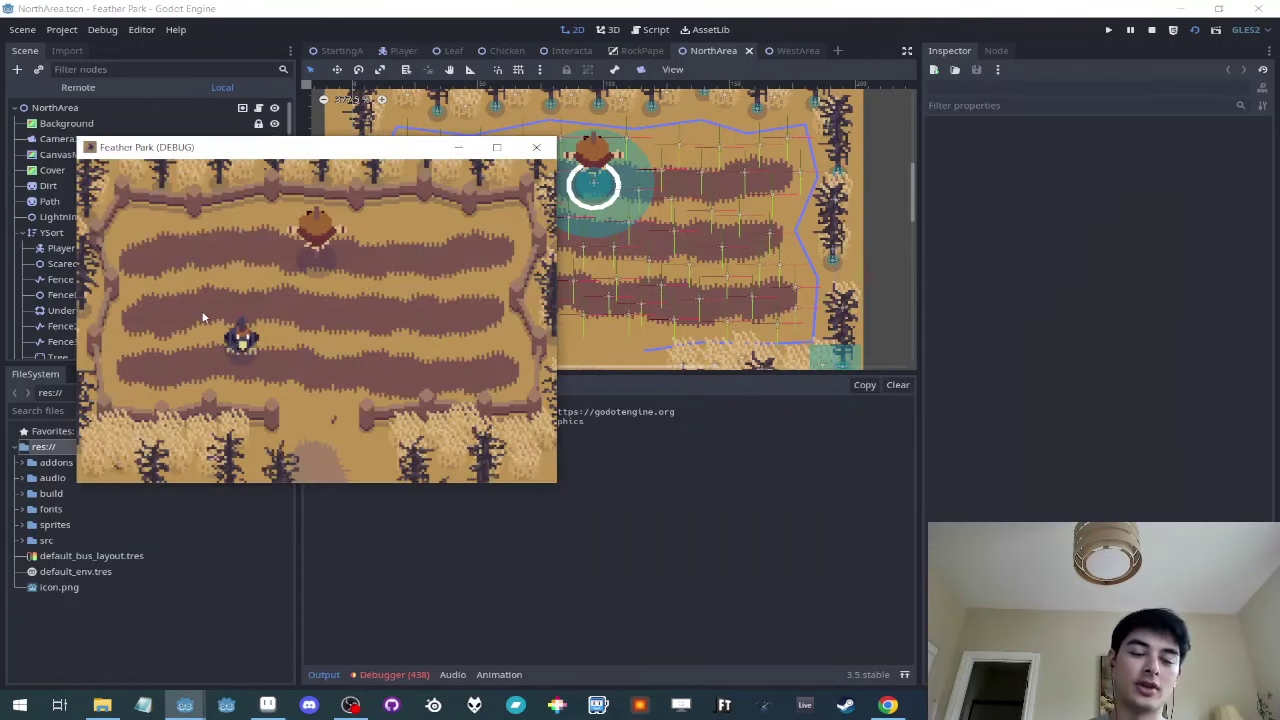
pyautogui.press('F8')
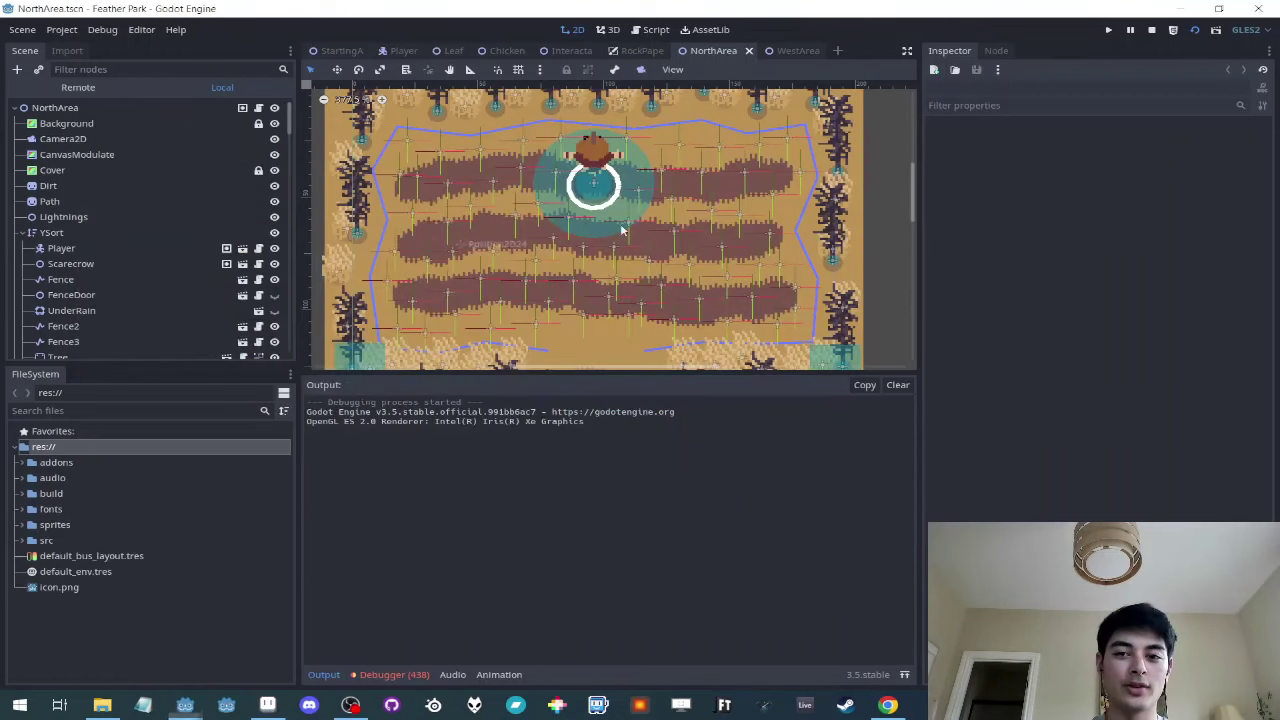
pyautogui.press('F6')
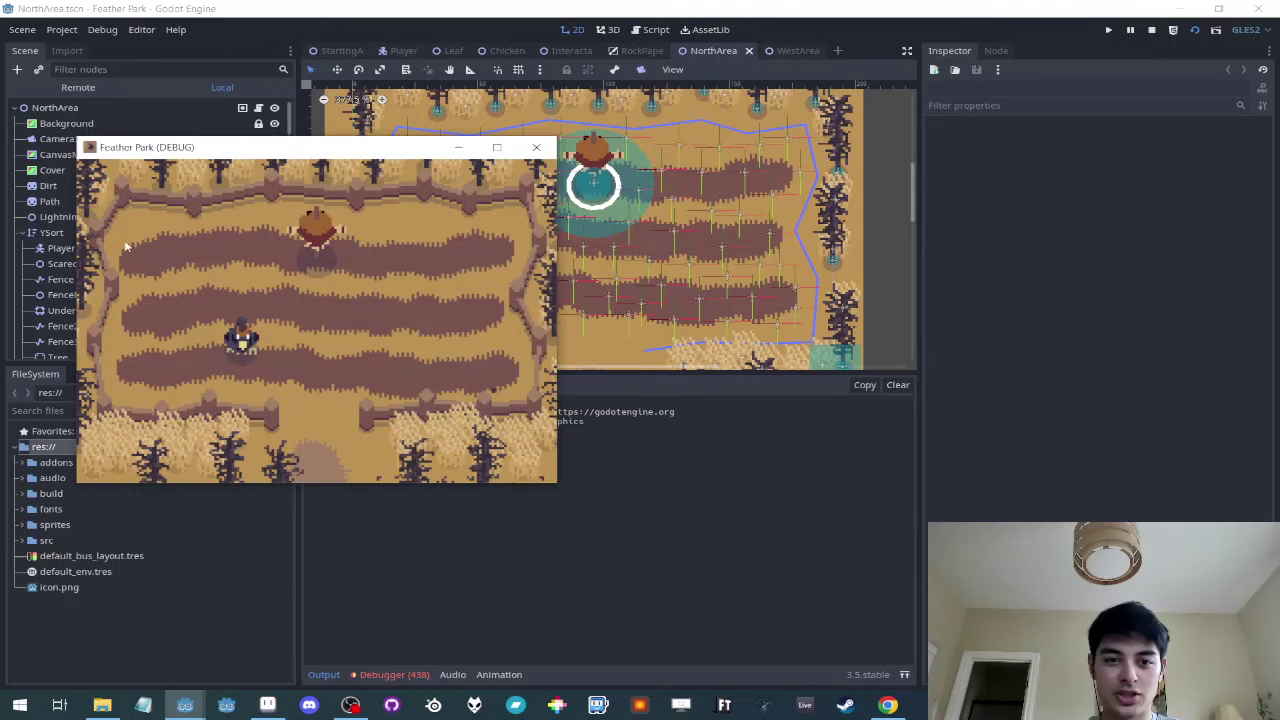
# Step: Walk the bird around the western half of the fenced field and down toward the fence opening
pyautogui.press('Up')
pyautogui.press('Left')
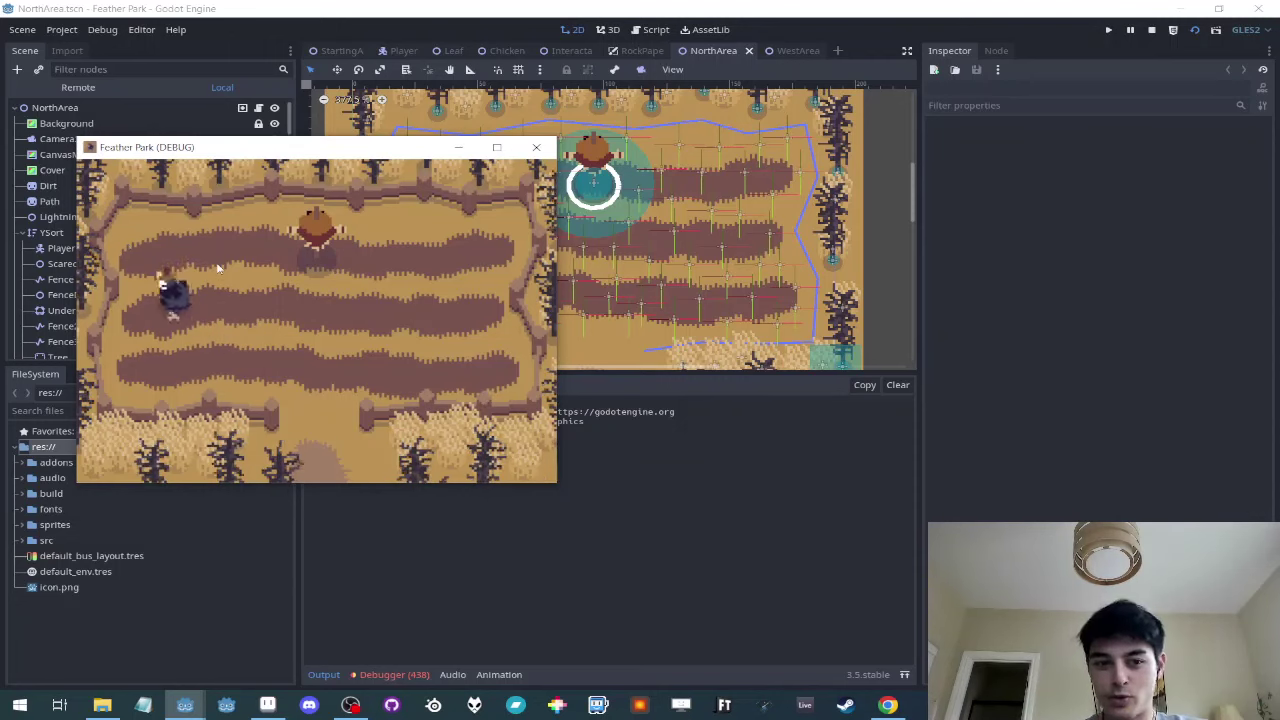
pyautogui.press('Down')
pyautogui.press('Right')
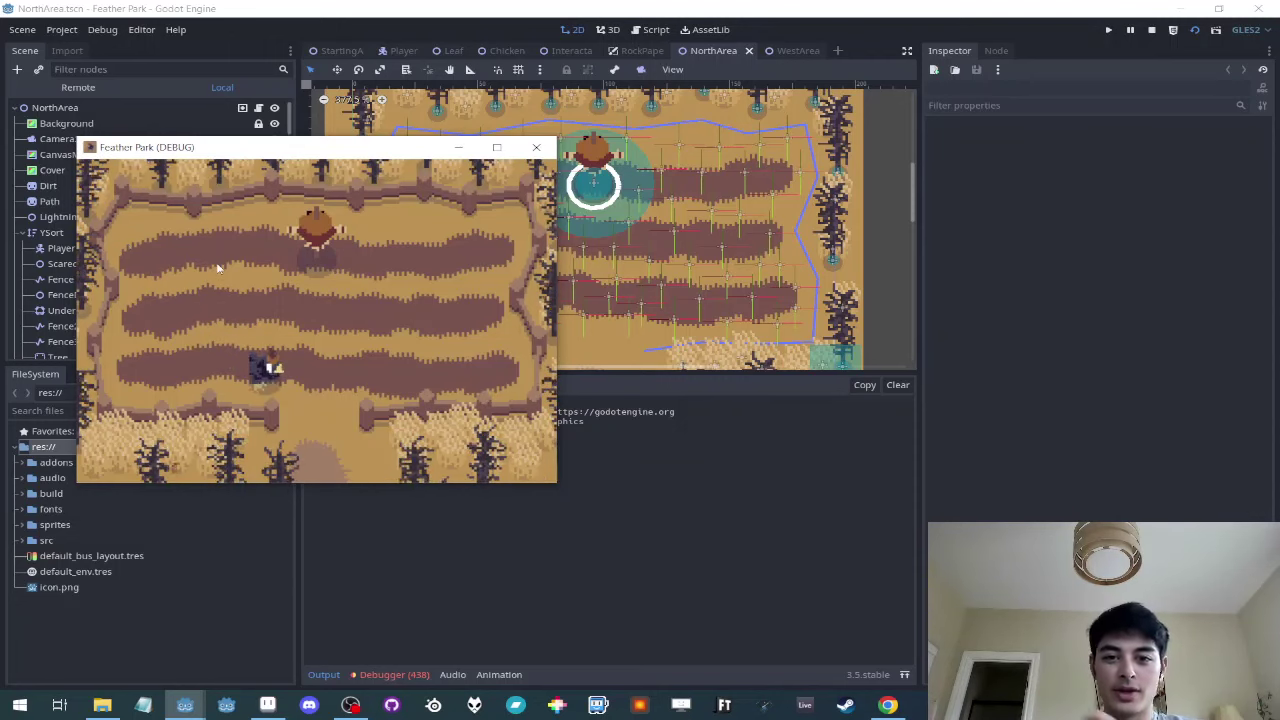
pyautogui.hotkey('alt', 'Tab')
pyautogui.hotkey('alt', 'Tab')
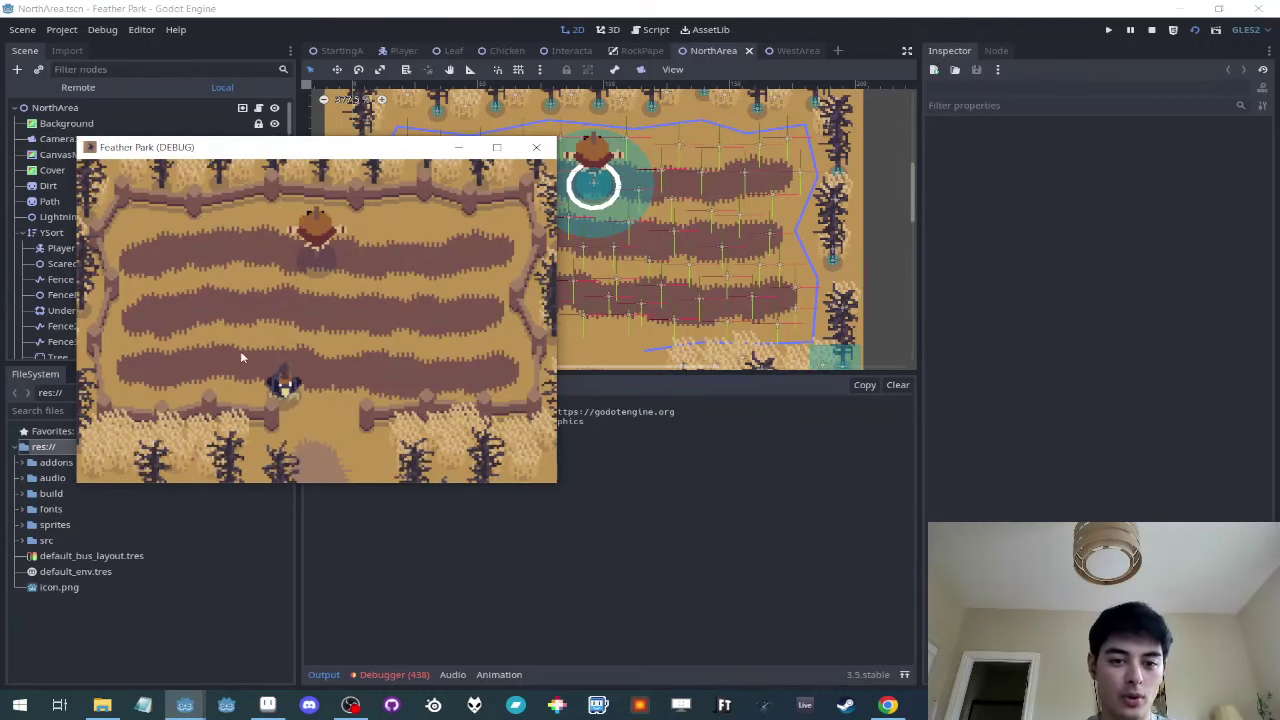
# Step: Select the Fence node in the NorthArea scene and move the middle point of its western side slightly outward
pyautogui.hotkey('alt', 'Tab')
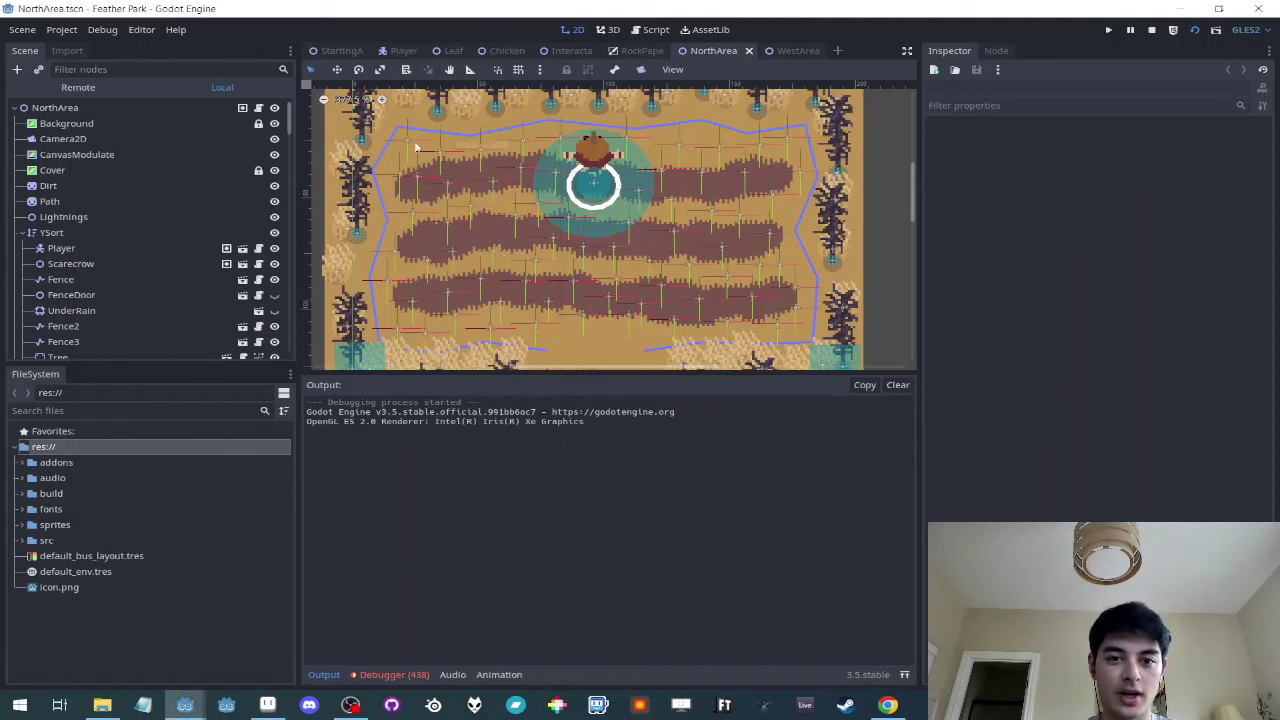
pyautogui.click(62, 279)
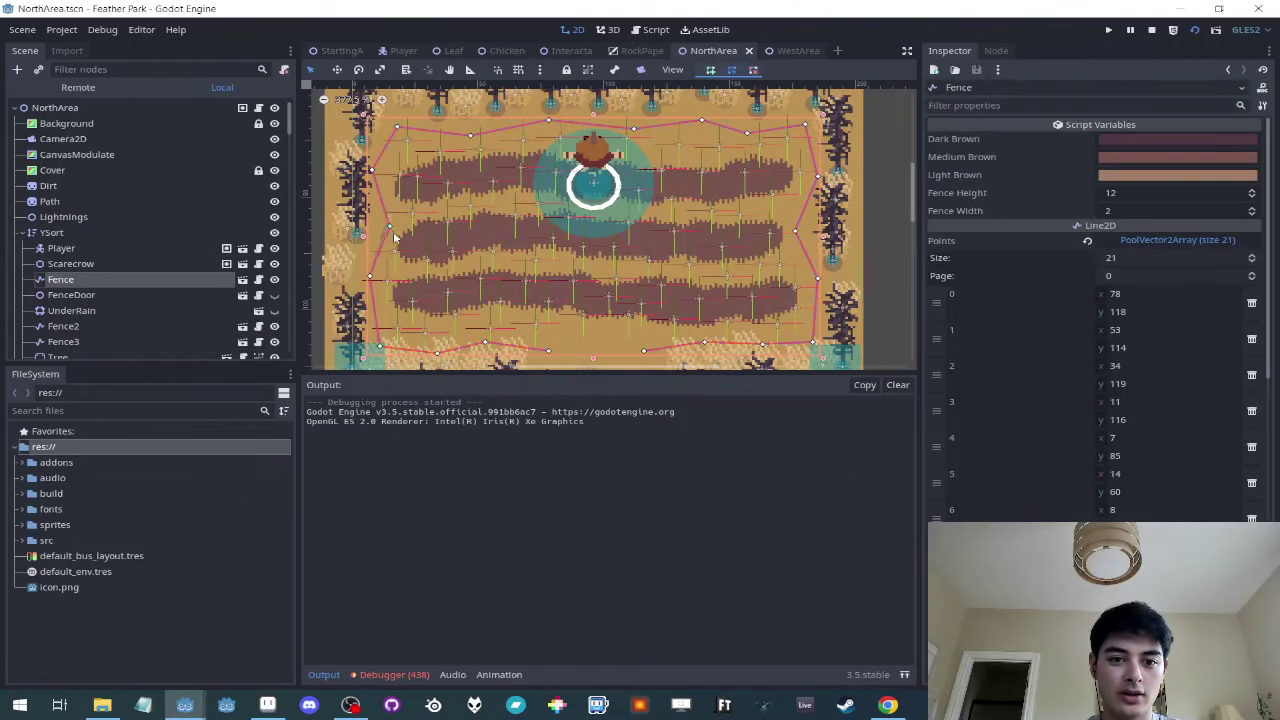
pyautogui.moveTo(386, 232); pyautogui.dragTo(380, 231)
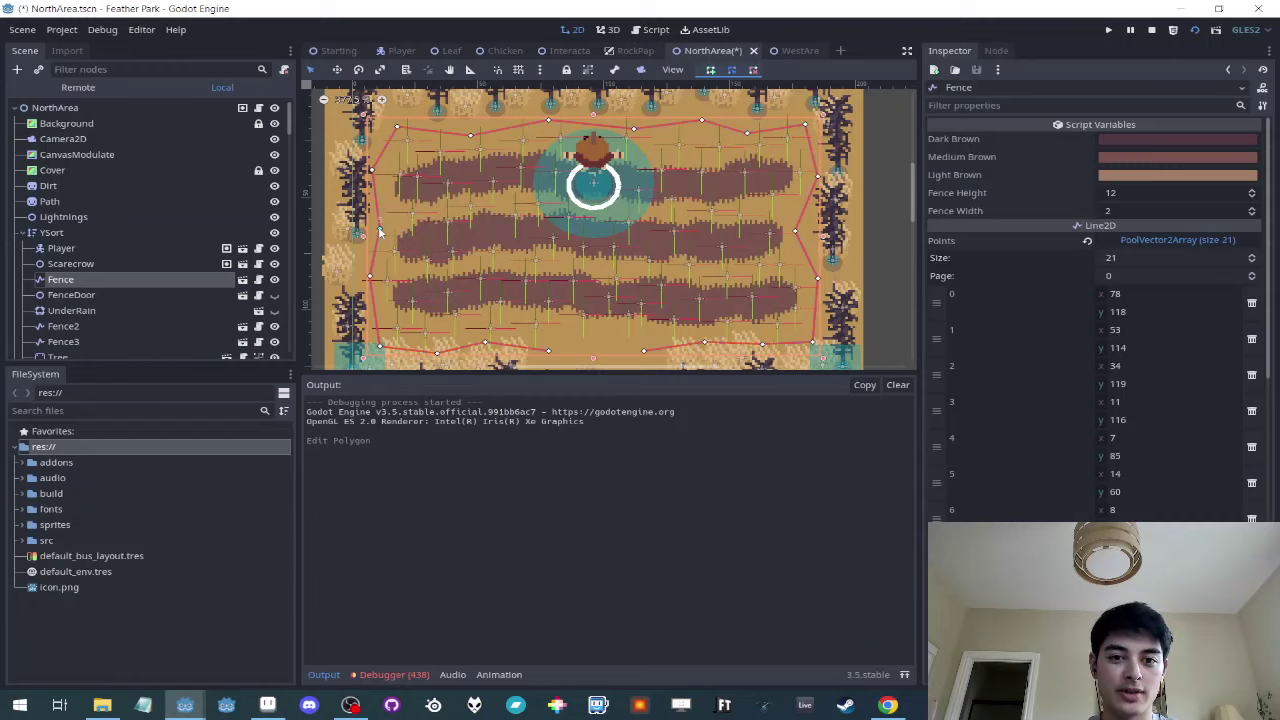
pyautogui.hotkey('alt', 'Tab')
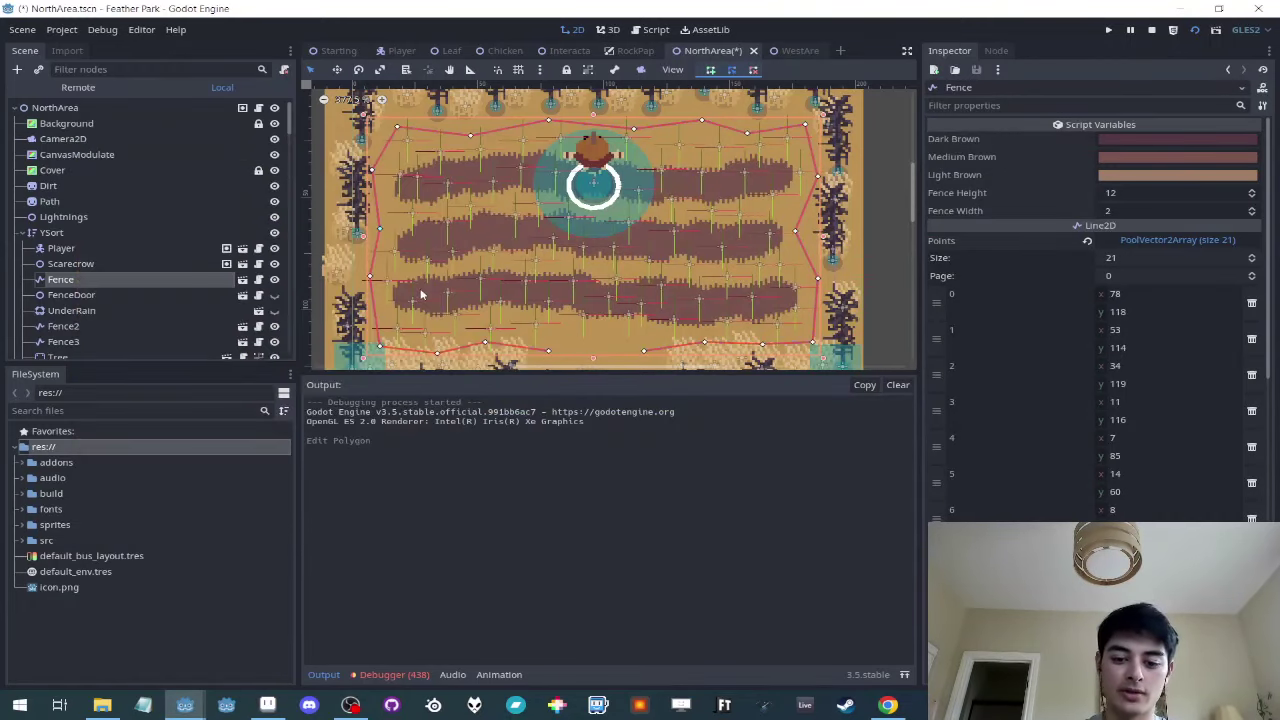
# Step: Find and open the scene src/effects/Fence.tscn
pyautogui.hotkey('ctrl', 'shift', 'o')
pyautogui.write('fence')
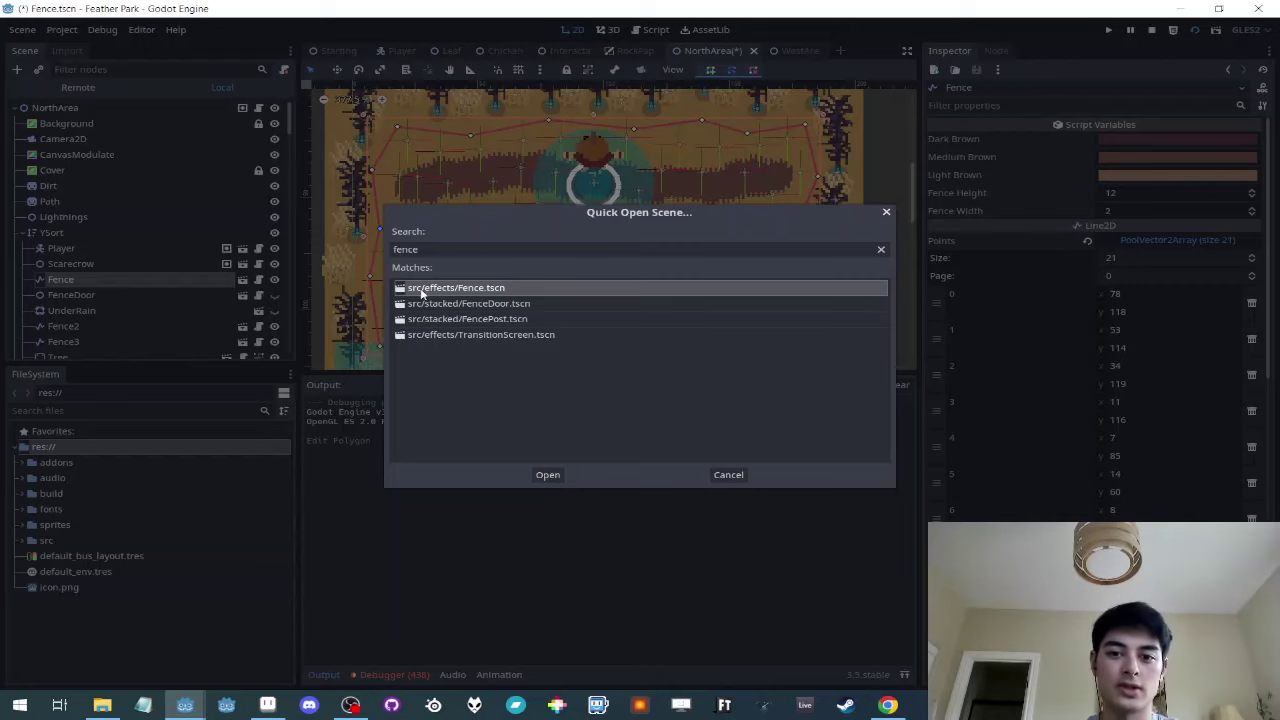
pyautogui.doubleClick(422, 291)
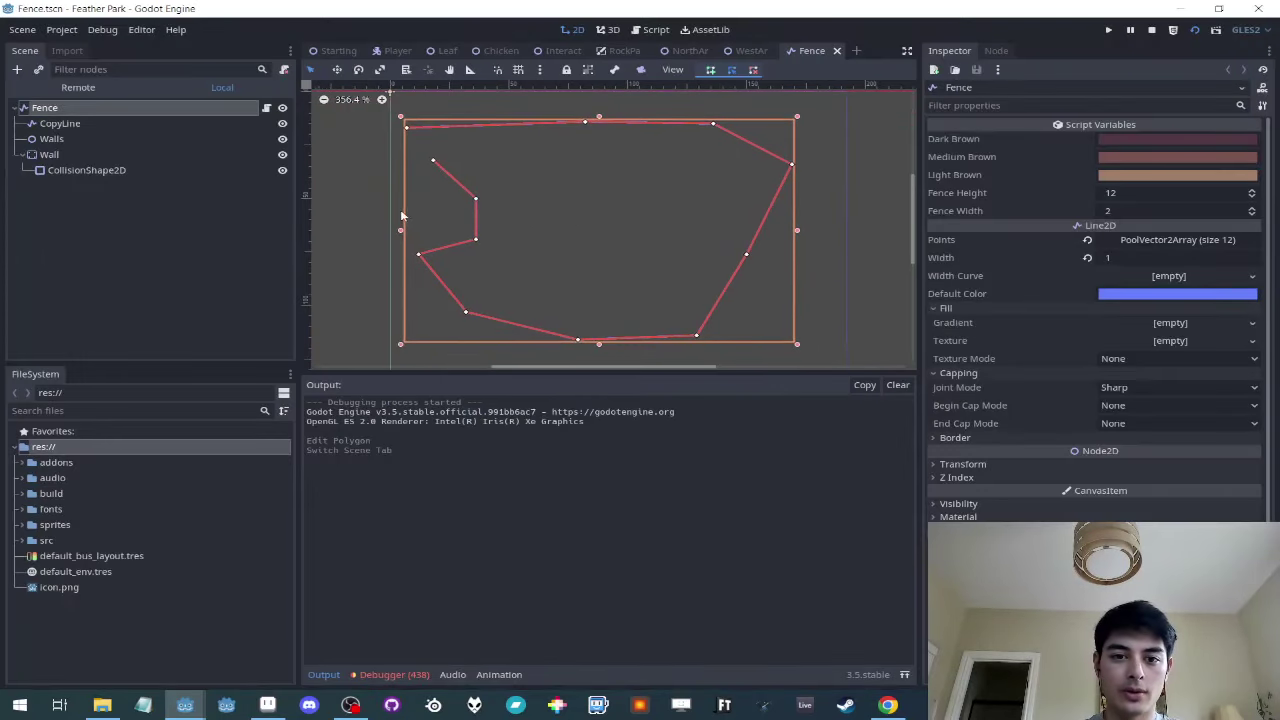
# Step: Reshape the Fence line by moving several of its points, and run the Fence scene with its game window moved down
pyautogui.moveTo(443, 228); pyautogui.dragTo(440, 221)
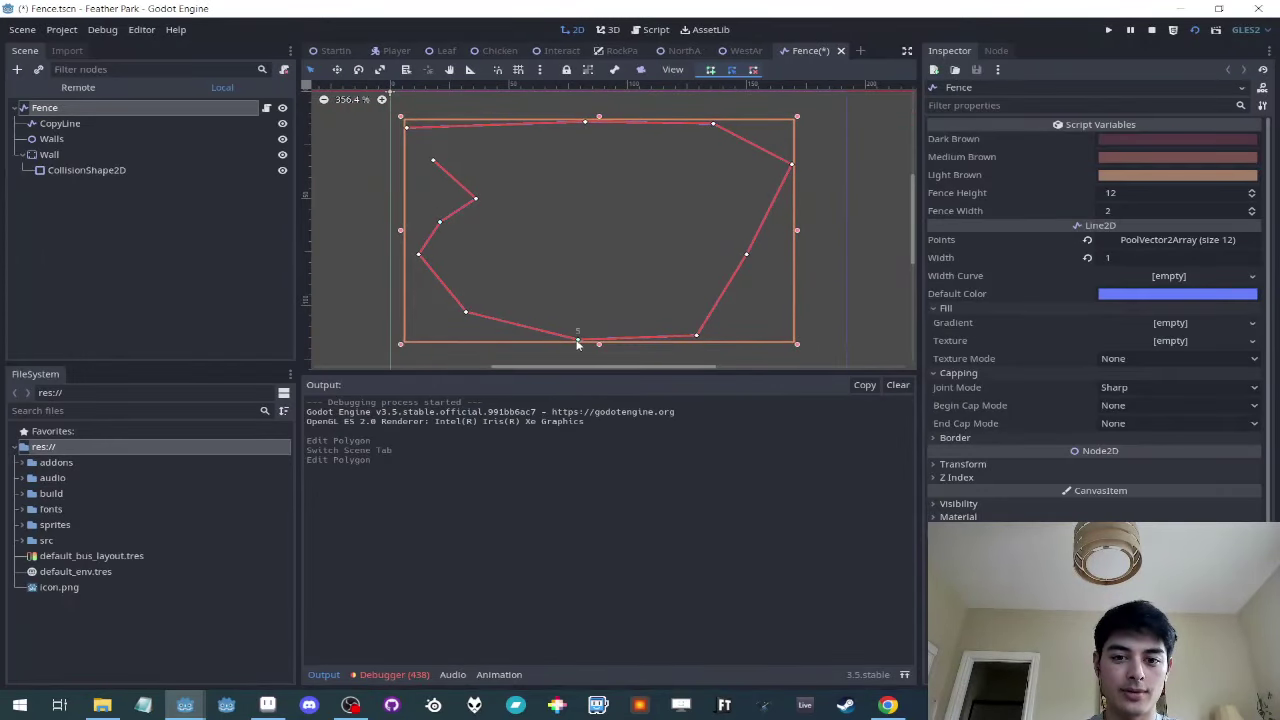
pyautogui.moveTo(577, 342); pyautogui.dragTo(580, 268)
pyautogui.moveTo(723, 243); pyautogui.dragTo(720, 239)
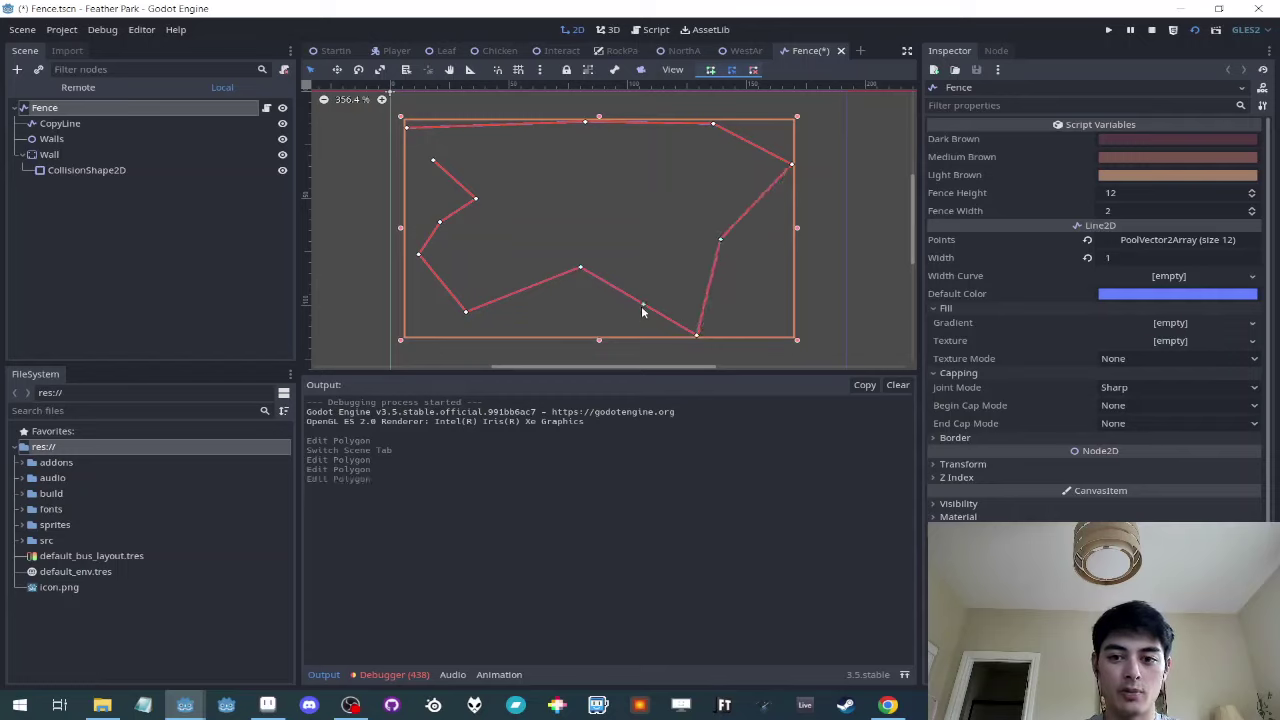
pyautogui.press('F5')
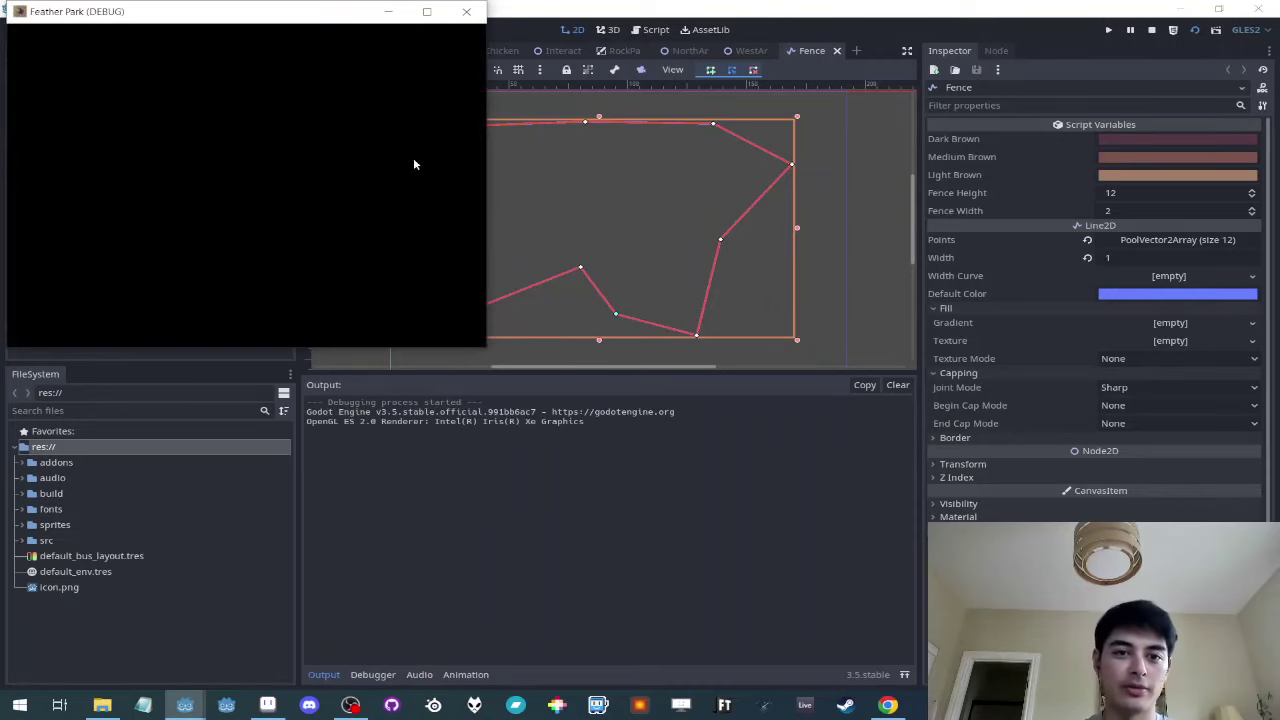
pyautogui.moveTo(300, 22); pyautogui.dragTo(349, 331)
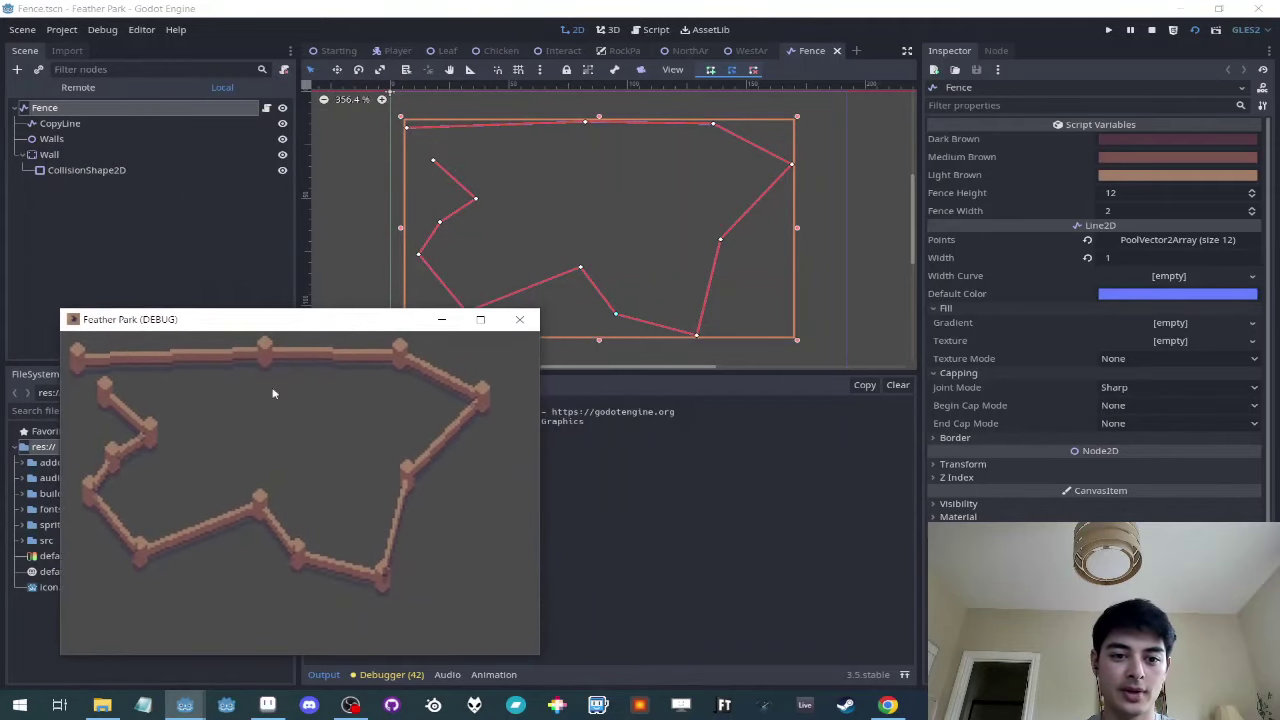
# Step: Open the Fence.gd script, enlarge the code area and view the setup_fence function
pyautogui.click(266, 108)
pyautogui.scroll(-3, 600, 220)
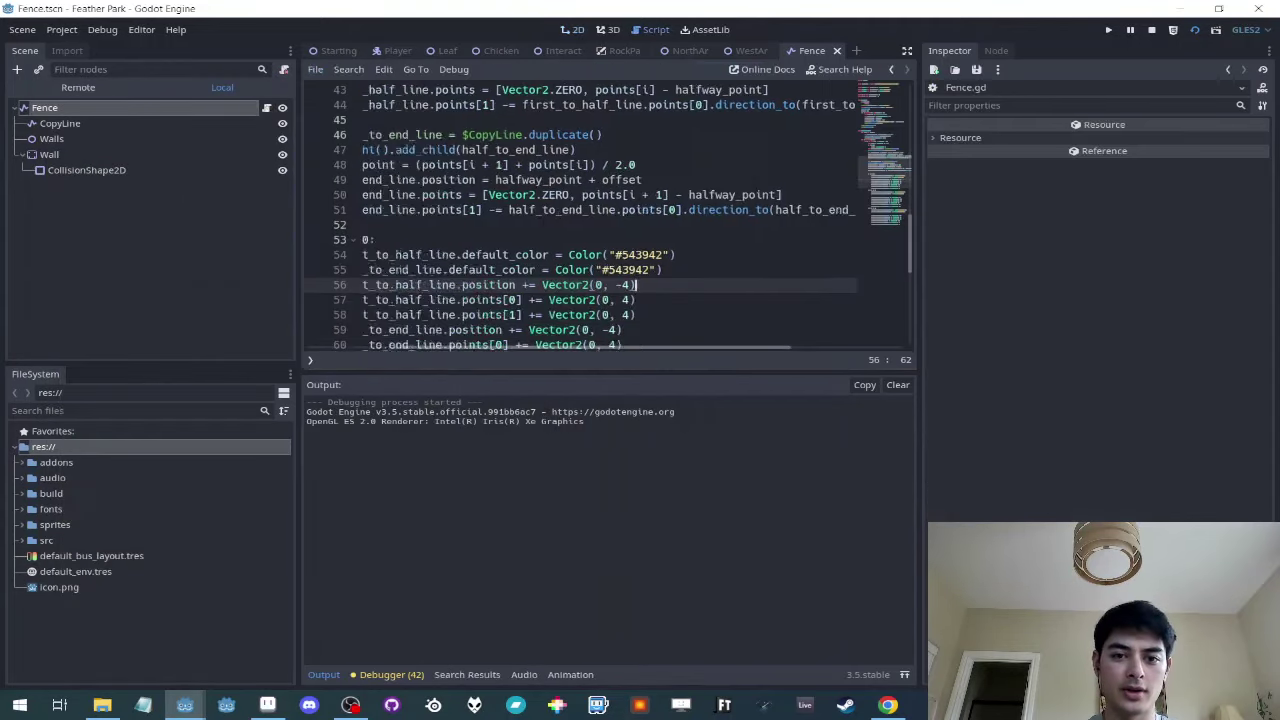
pyautogui.scroll(-4, 890, 224)
pyautogui.scroll(7, 887, 172)
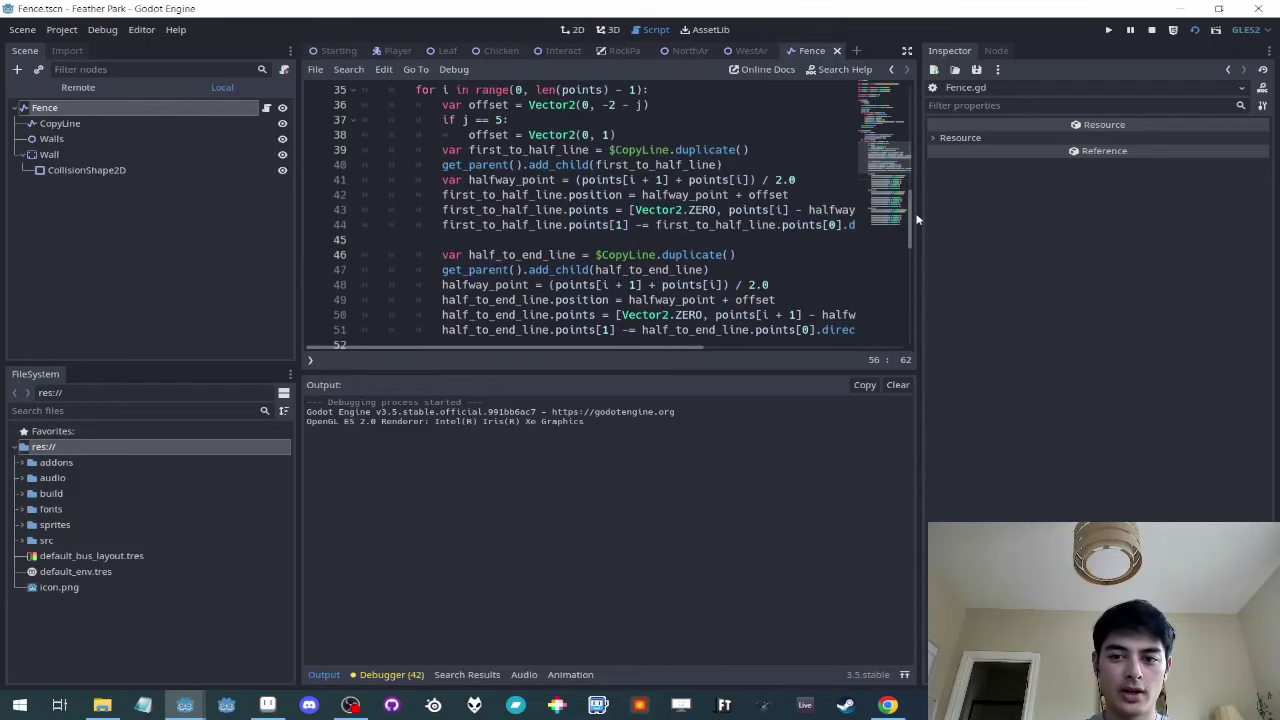
pyautogui.moveTo(918, 213); pyautogui.dragTo(1055, 215)
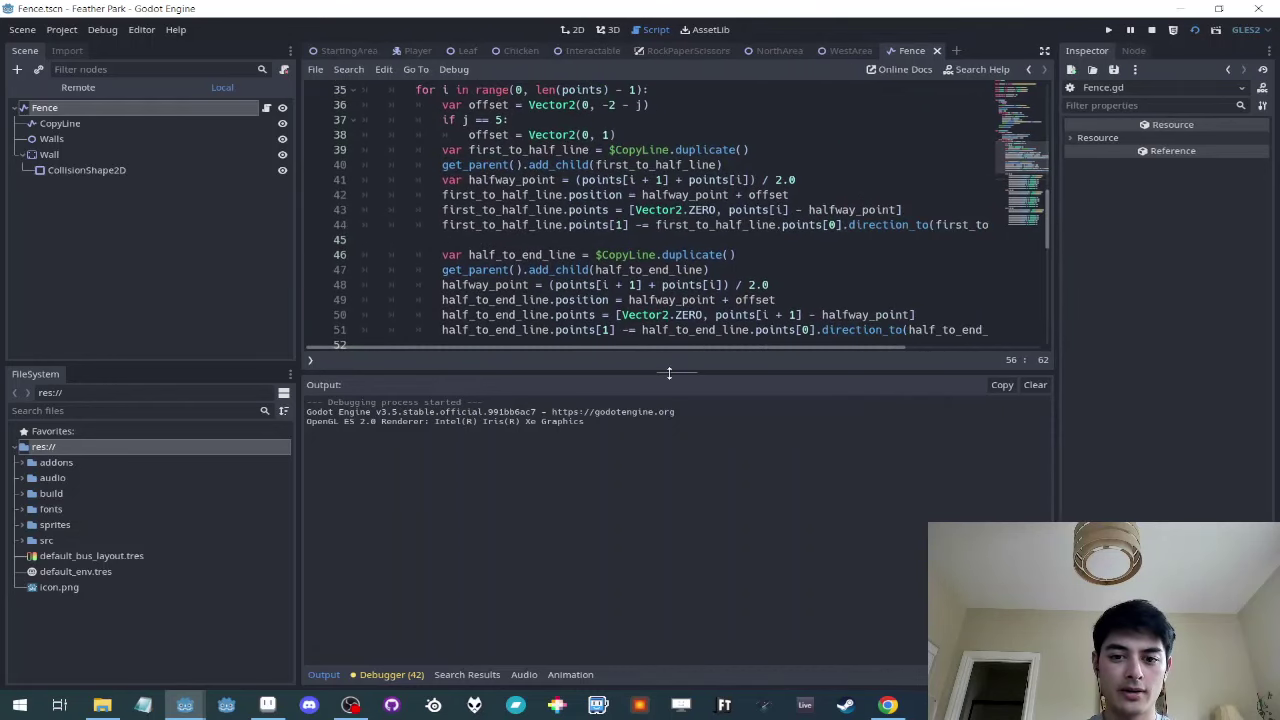
pyautogui.moveTo(669, 373); pyautogui.dragTo(669, 535)
pyautogui.scroll(10, 665, 372)
pyautogui.scroll(-7, 665, 372)
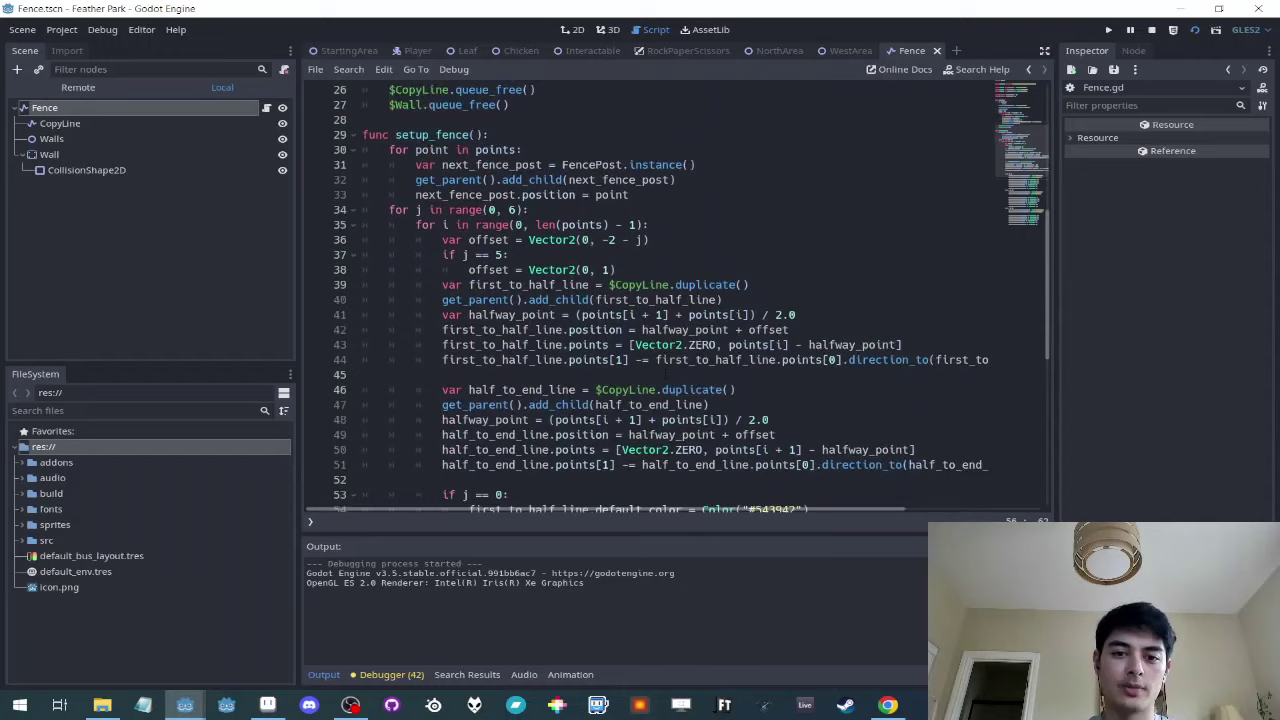
# Step: Check the generated fence in the running game and return to the Fence scene's line in the 2D view
pyautogui.hotkey('alt', 'Tab')
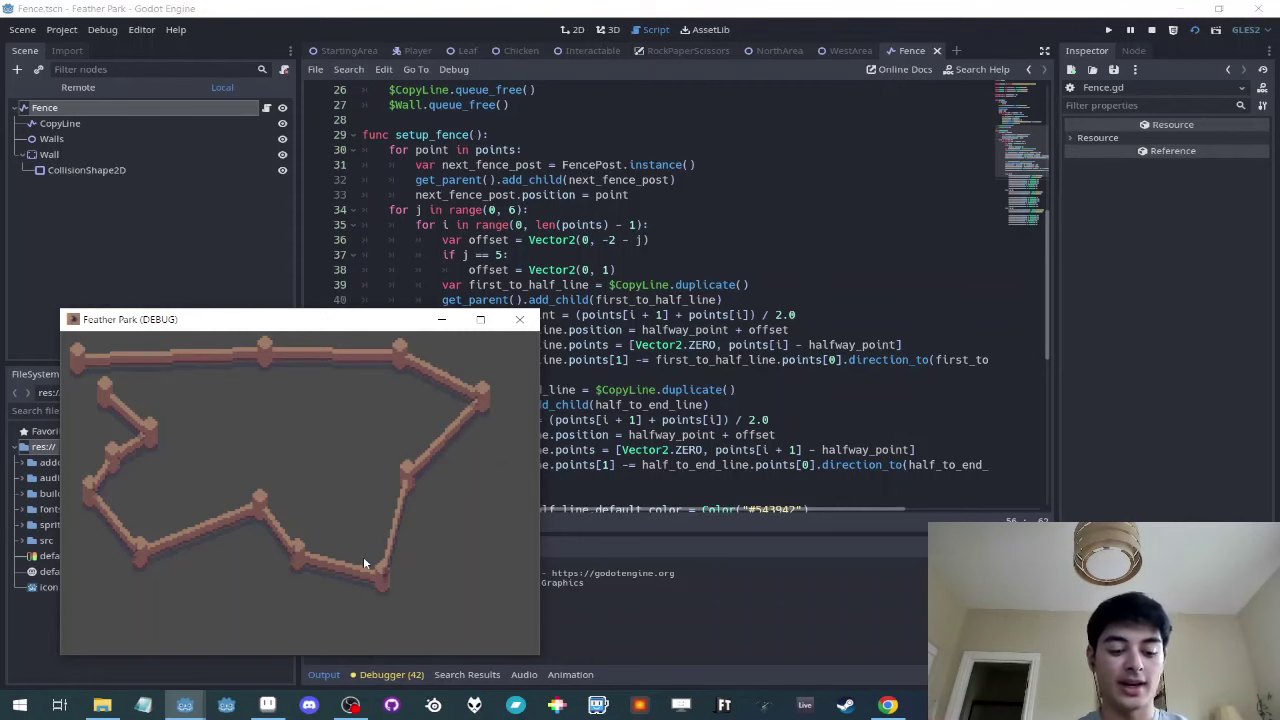
pyautogui.hotkey('alt', 'Tab')
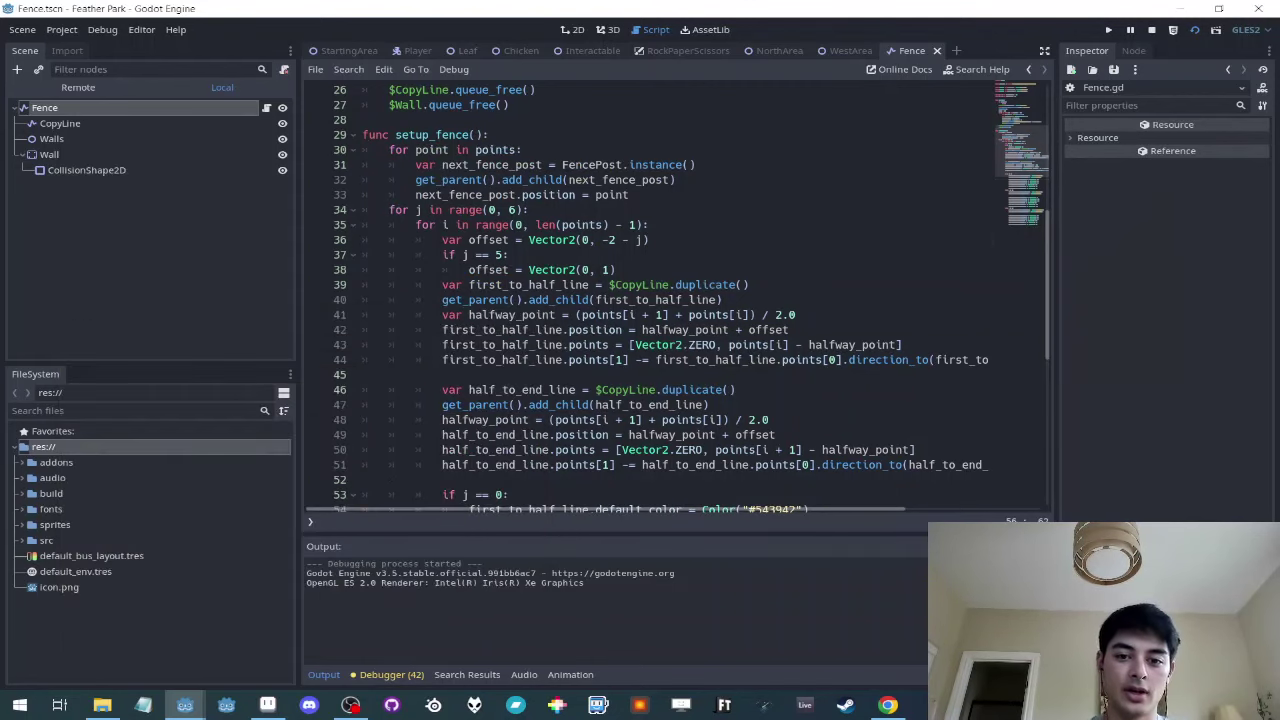
pyautogui.click(515, 240)
pyautogui.hotkey('ctrl', 'F1')
pyautogui.moveTo(503, 218); pyautogui.dragTo(548, 271, button='middle')
pyautogui.scroll(1, 548, 271)
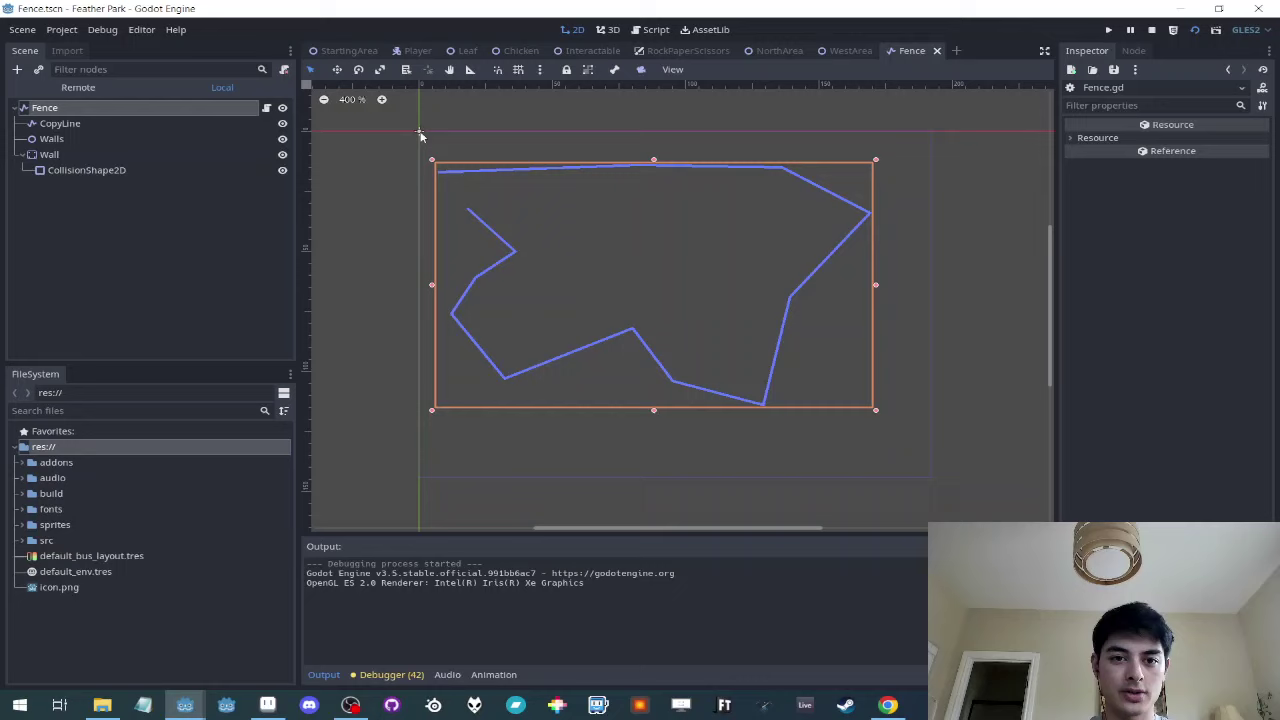
# Step: Switch to the full-size Feather Park game and walk the bird along the dirt path past the signpost to the crossroads
pyautogui.click(414, 51)
pyautogui.hotkey('alt', 'Tab')
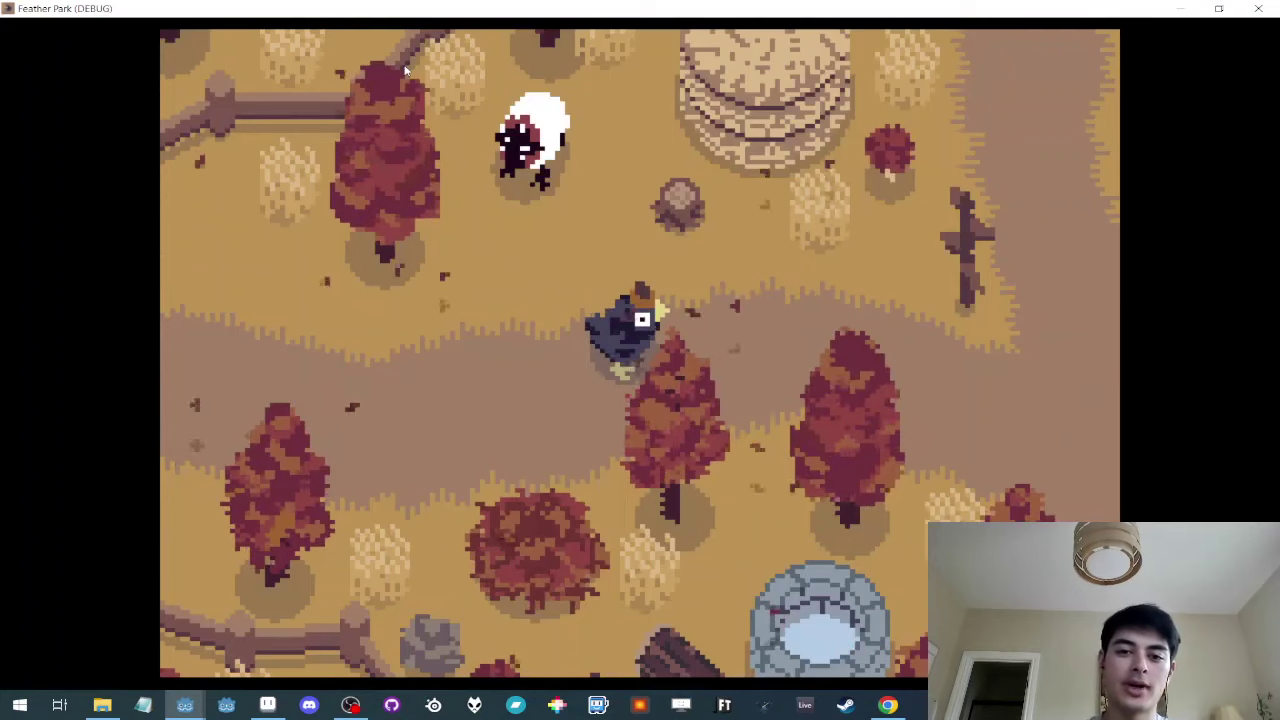
pyautogui.press('d')
pyautogui.press('s')
pyautogui.press('a')
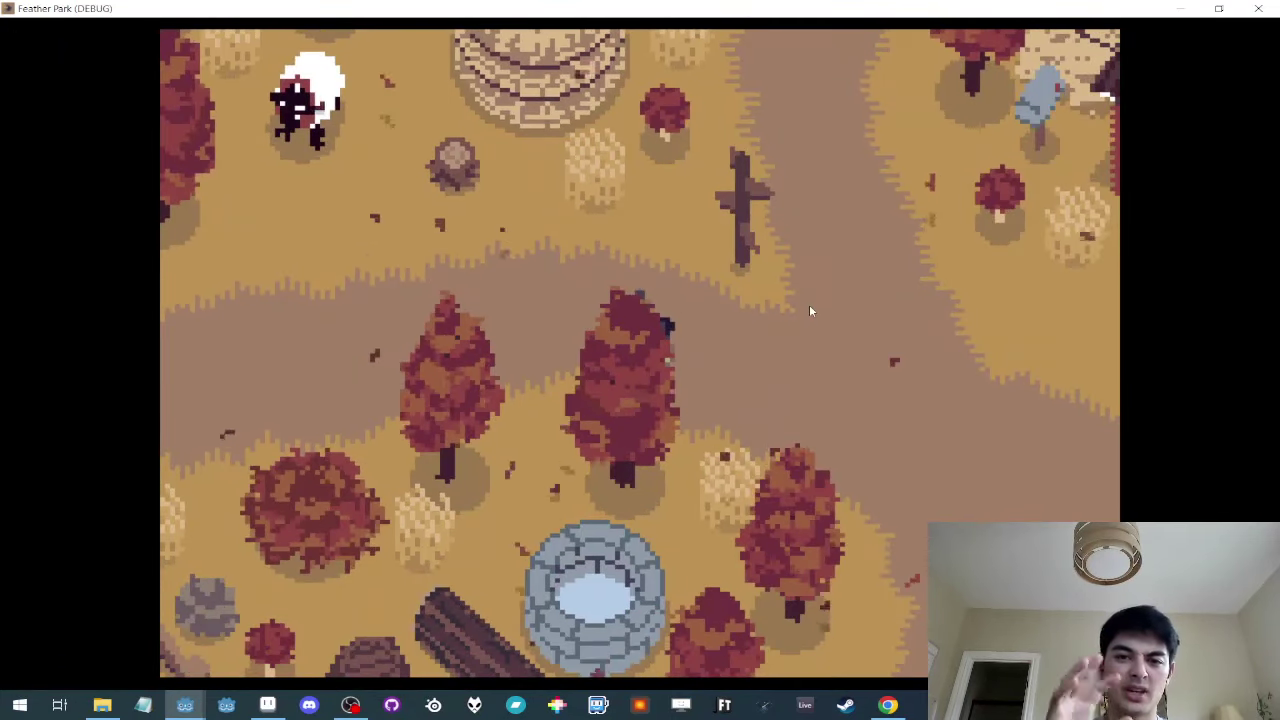
pyautogui.press('Right')
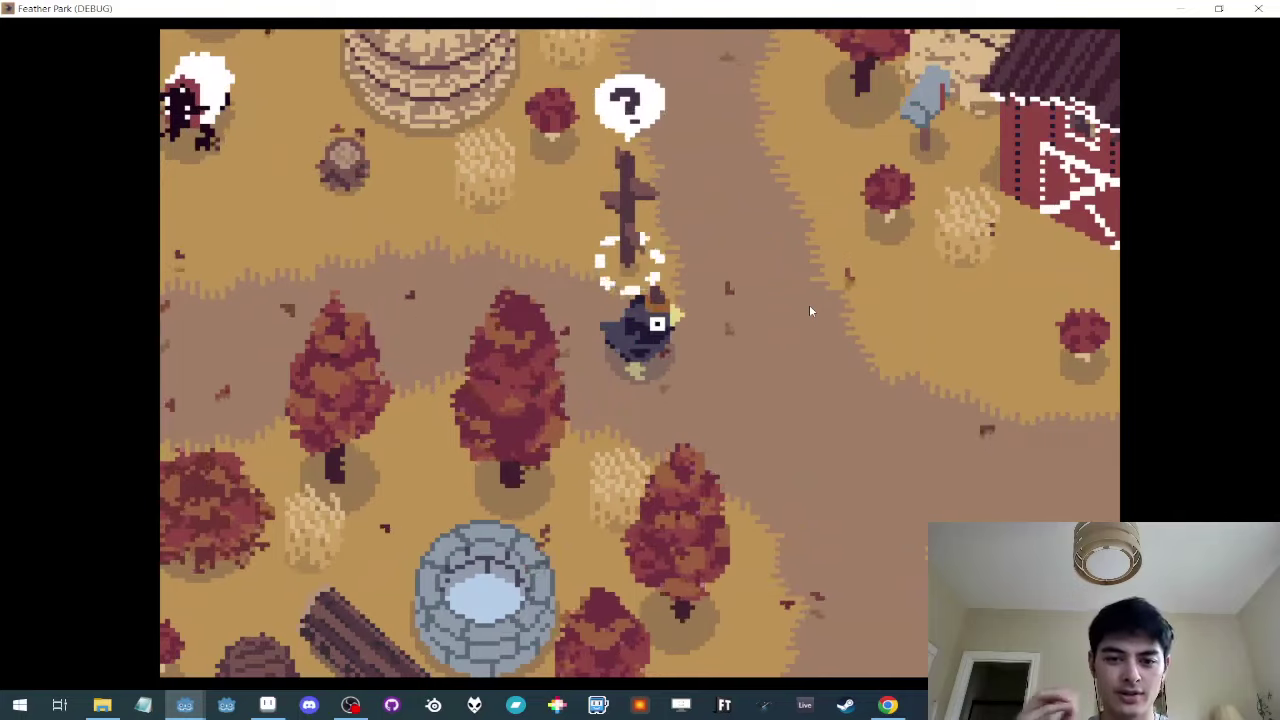
pyautogui.press('Right')
pyautogui.press('Down')
pyautogui.press('Right')
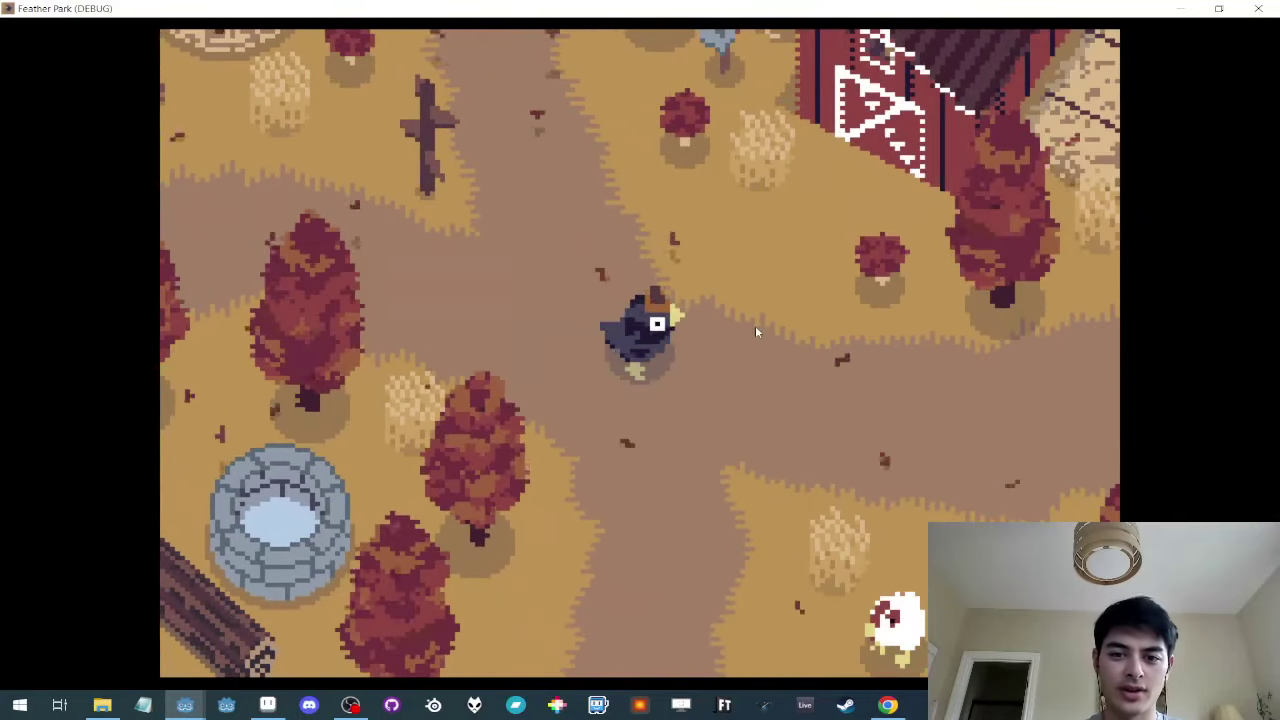
# Step: Move the bird in different directions around the crossroads to examine how the sprites are rendered in motion
pyautogui.press('Down')
pyautogui.press('a')
pyautogui.press('w')
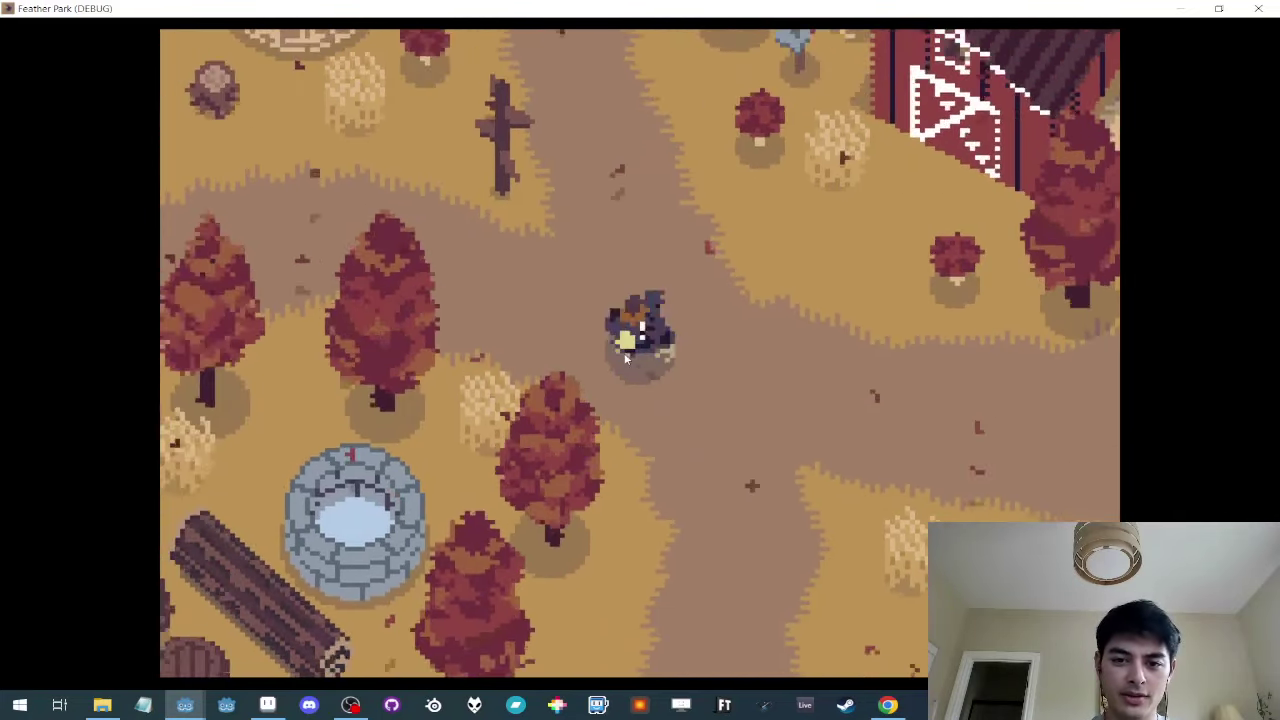
pyautogui.press('d')
pyautogui.press('s')
pyautogui.press('Left')
pyautogui.press('Down')
pyautogui.press('Up')
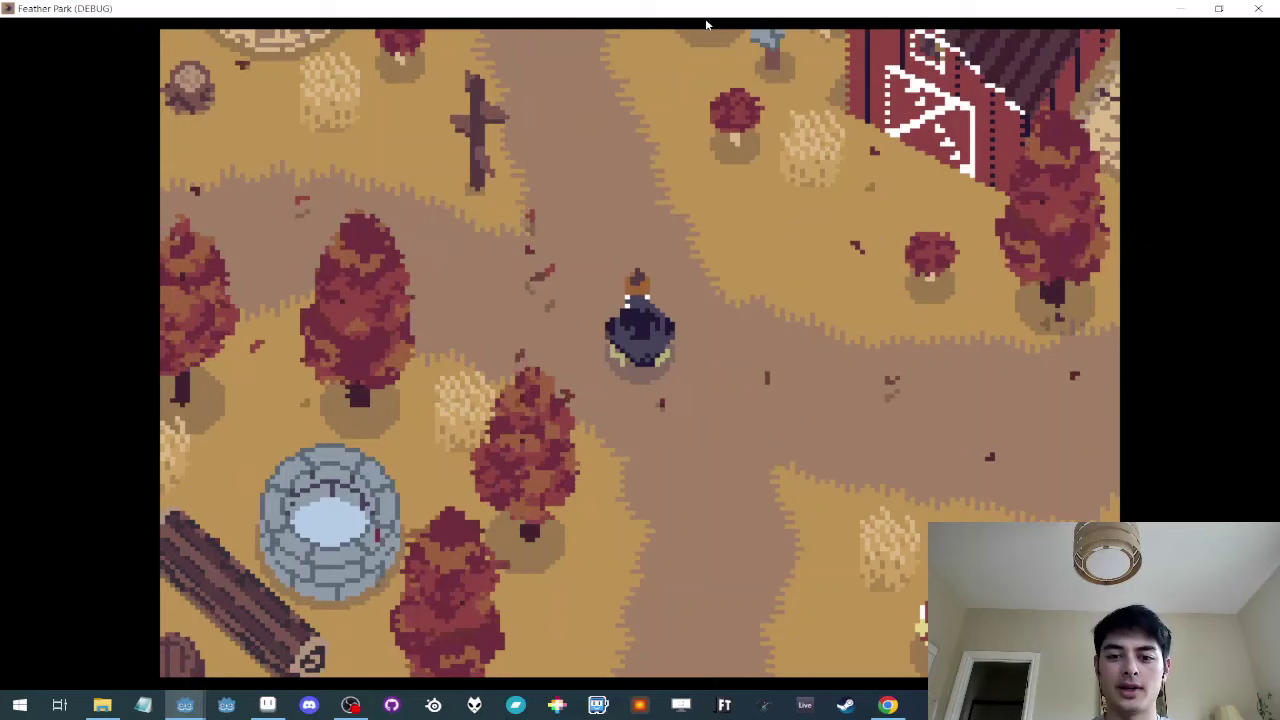
pyautogui.press('Down')
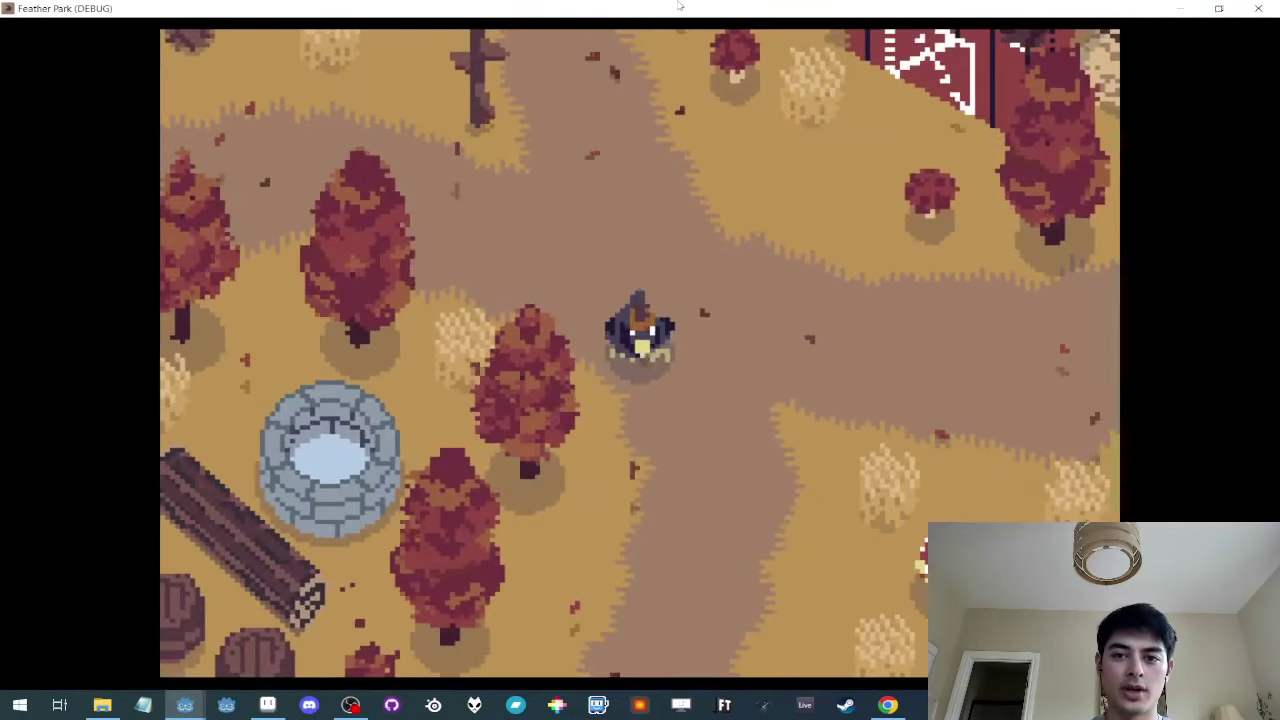
# Step: Close the running game and open the Display Window section of the project settings
pyautogui.moveTo(680, 5); pyautogui.dragTo(614, 178)
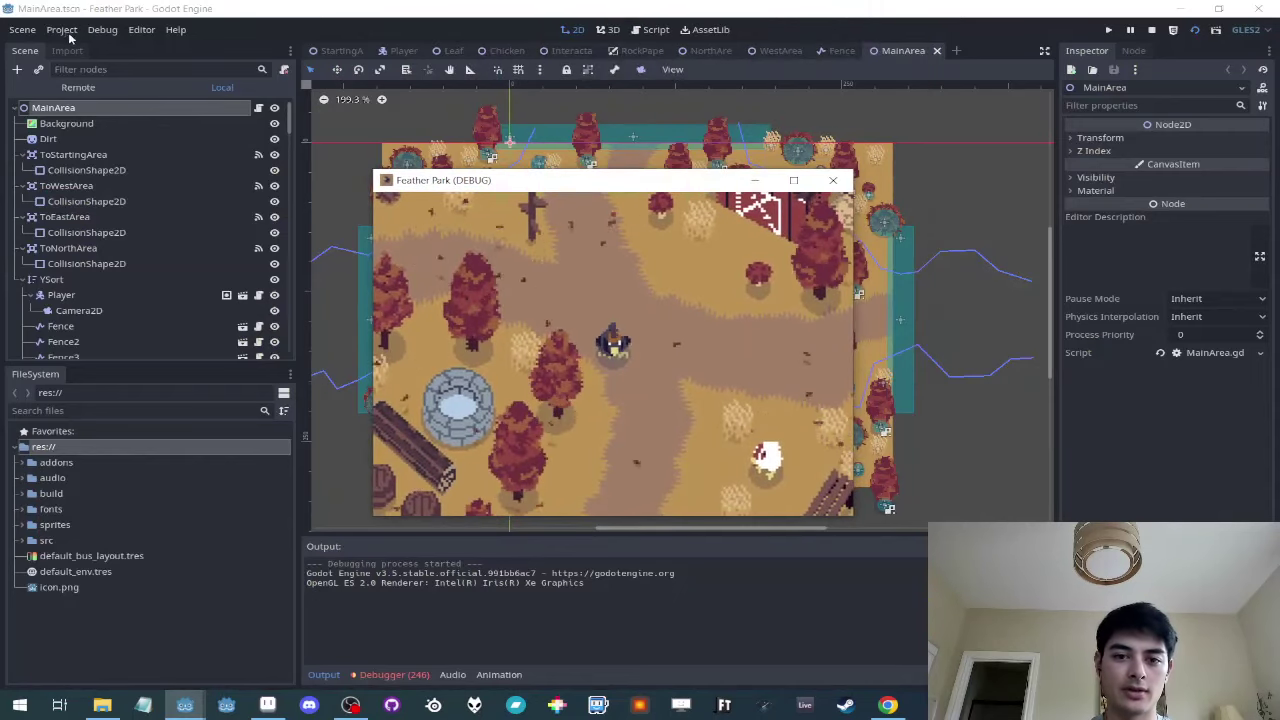
pyautogui.click(834, 181)
pyautogui.click(66, 34)
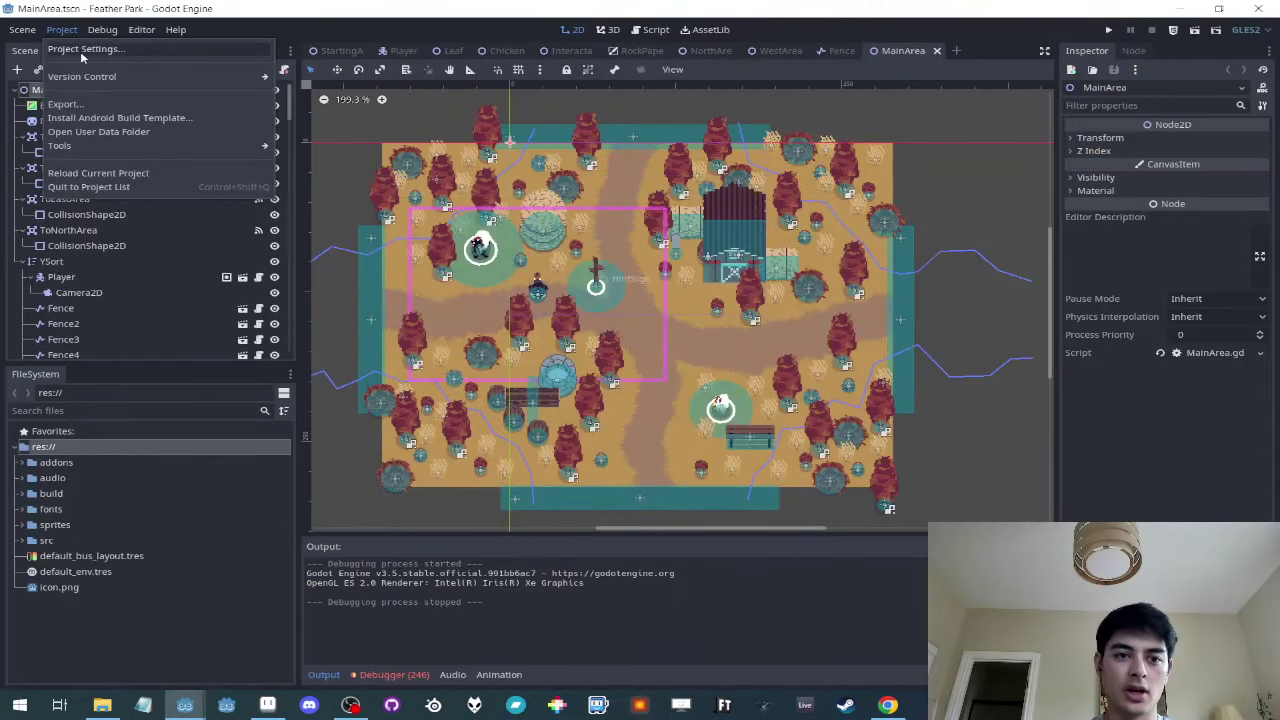
pyautogui.click(80, 51)
pyautogui.click(385, 244)
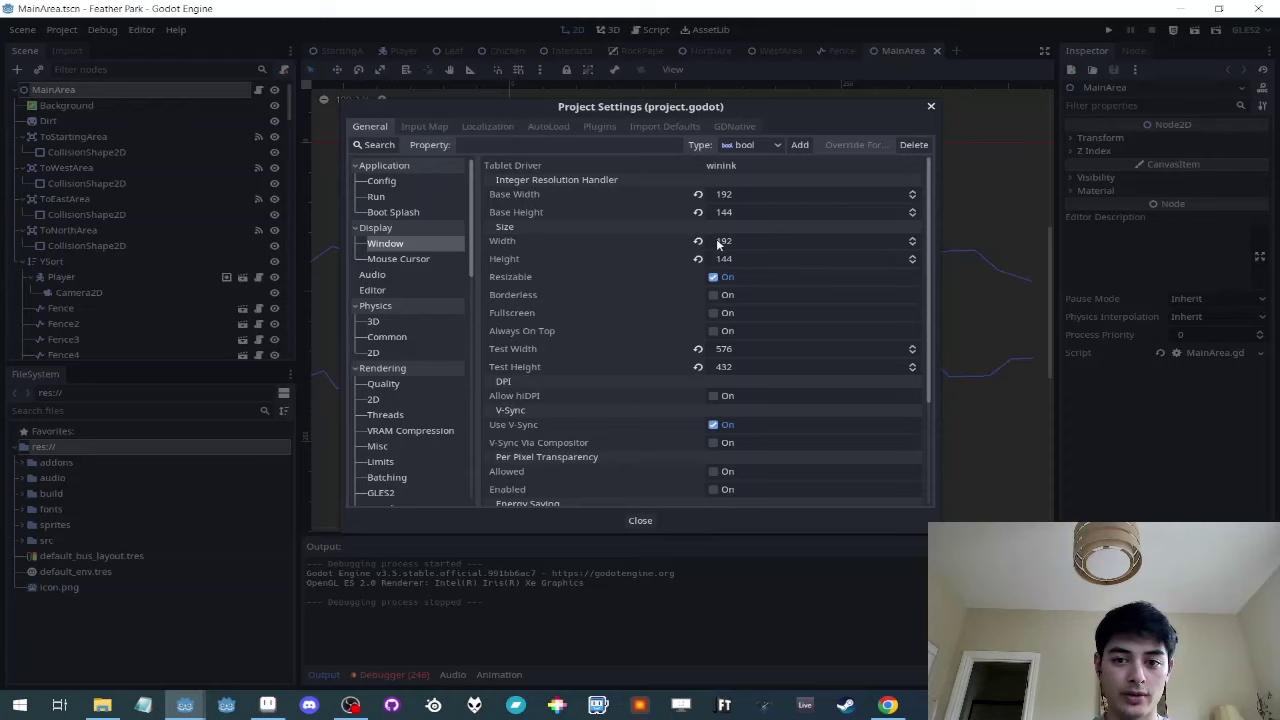
# Step: Set the window's stretch mode to 2d and close the project settings
pyautogui.scroll(-3, 779, 432)
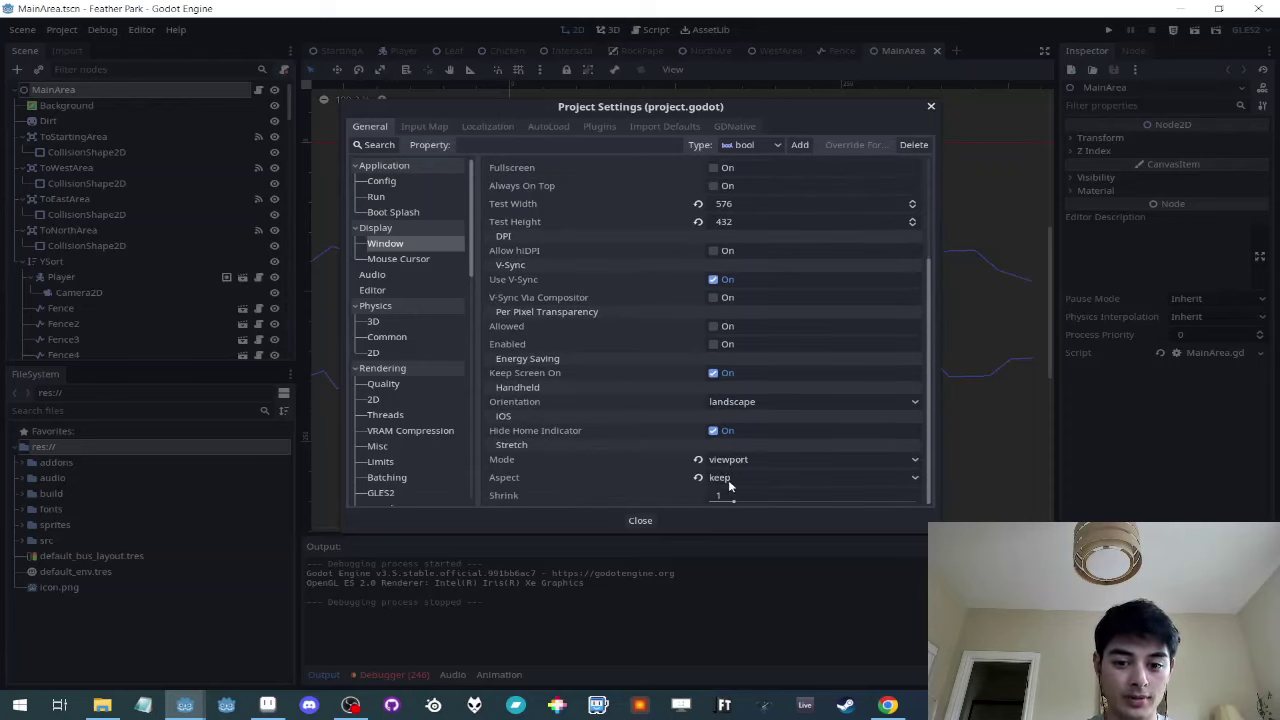
pyautogui.click(758, 460)
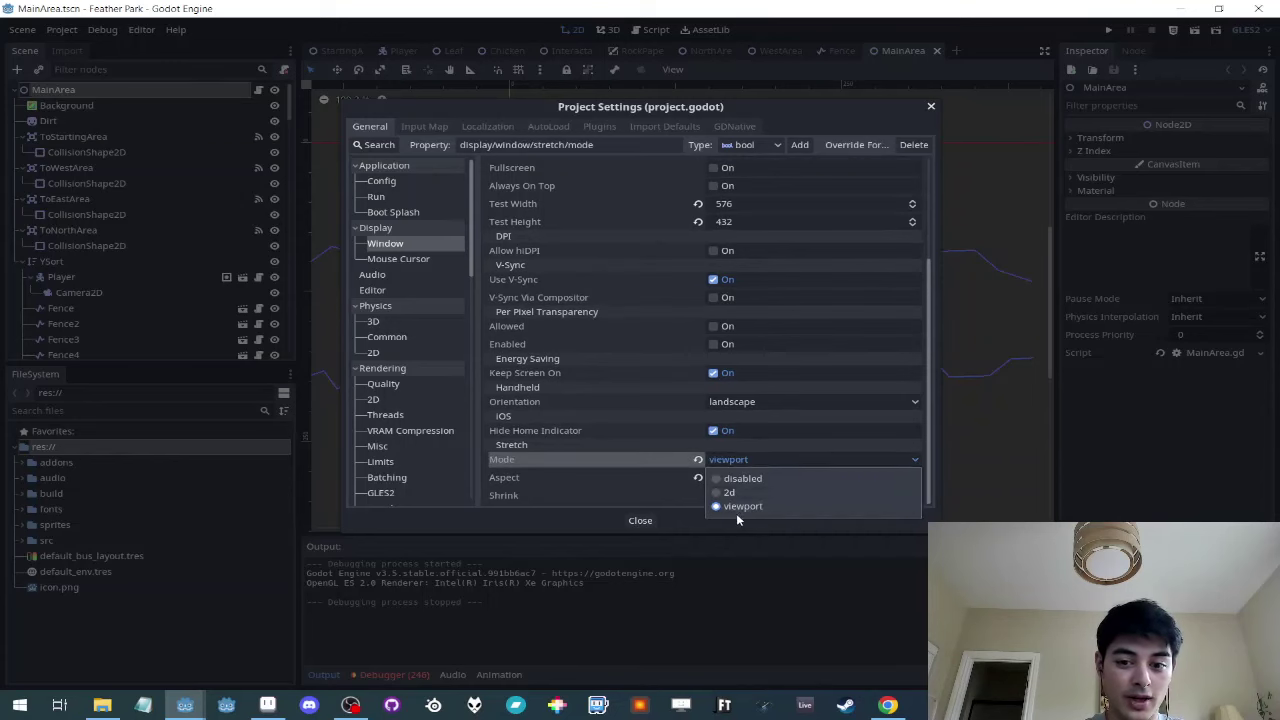
pyautogui.click(735, 493)
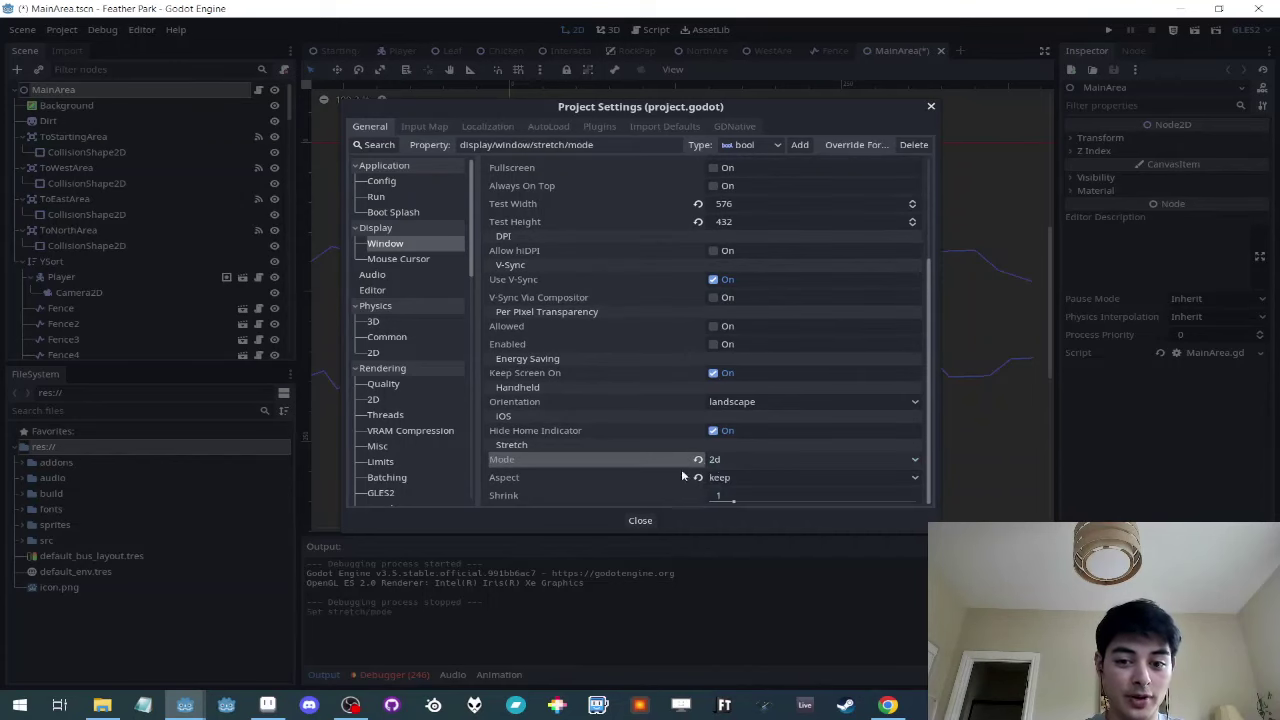
pyautogui.click(640, 521)
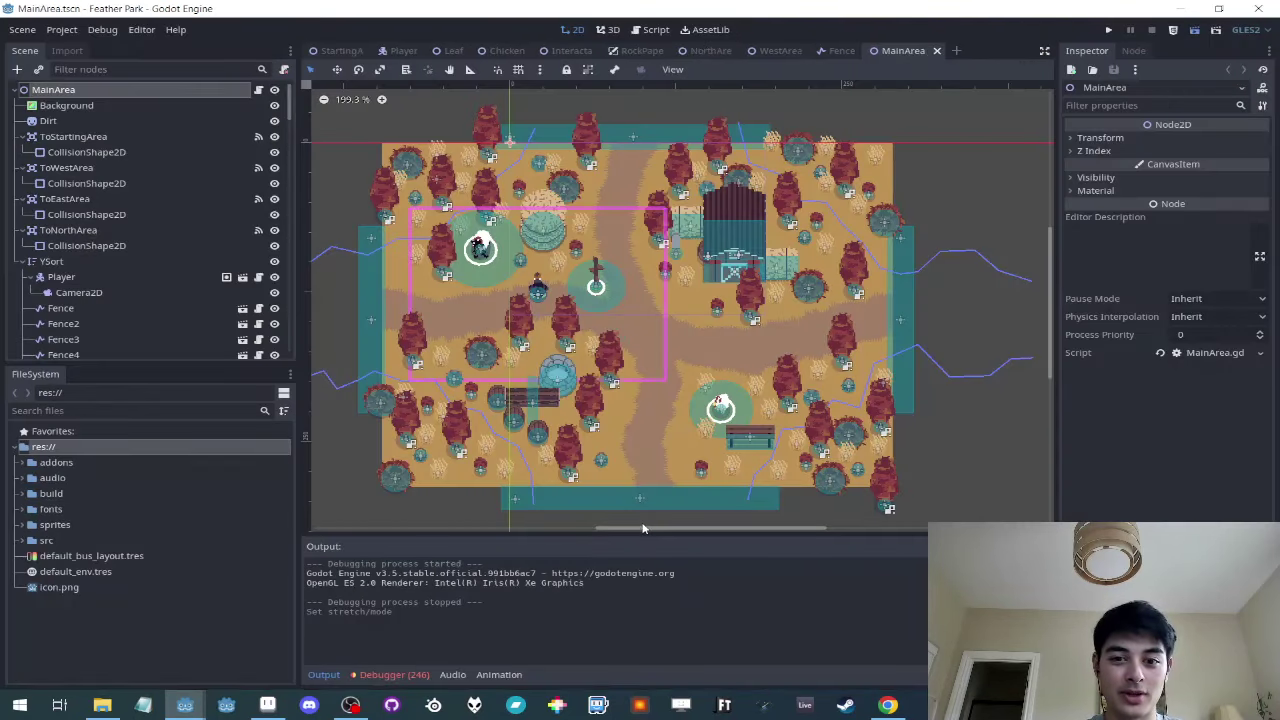
# Step: Run the game and walk the bird to the crossroads and back among the trees to examine the sprite rendering
pyautogui.press('F5')
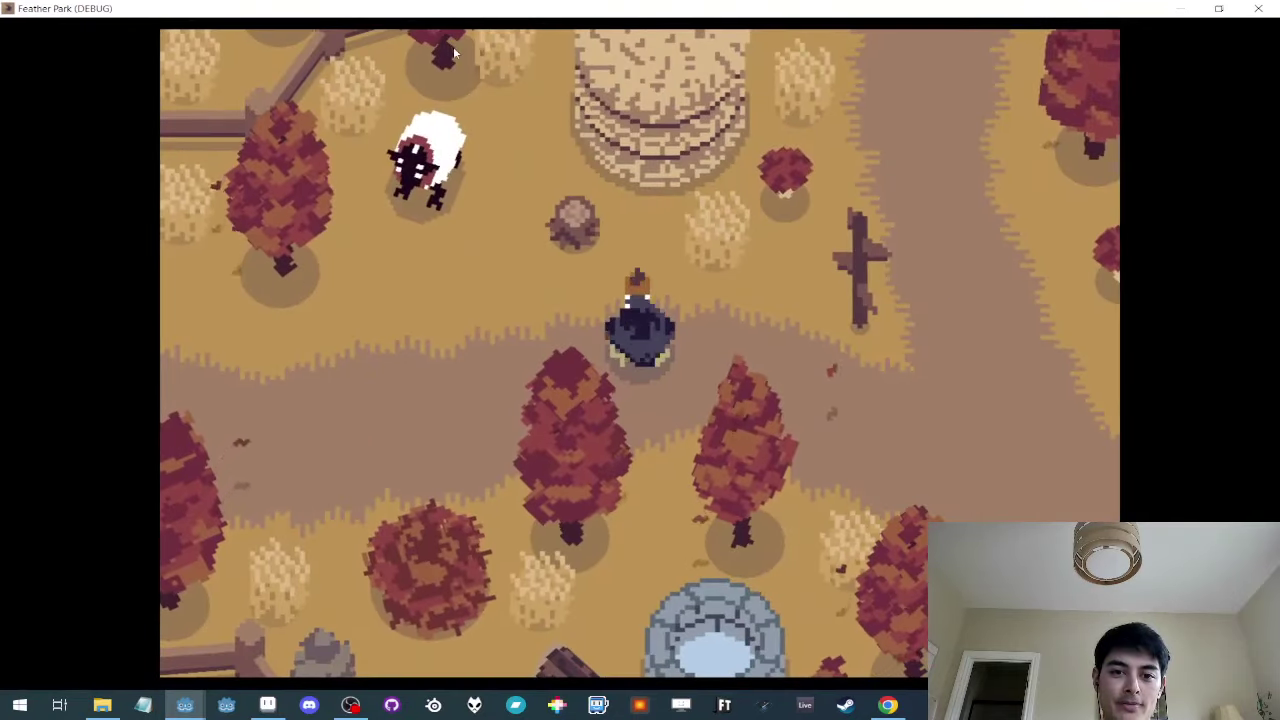
pyautogui.press('d')
pyautogui.press('s')
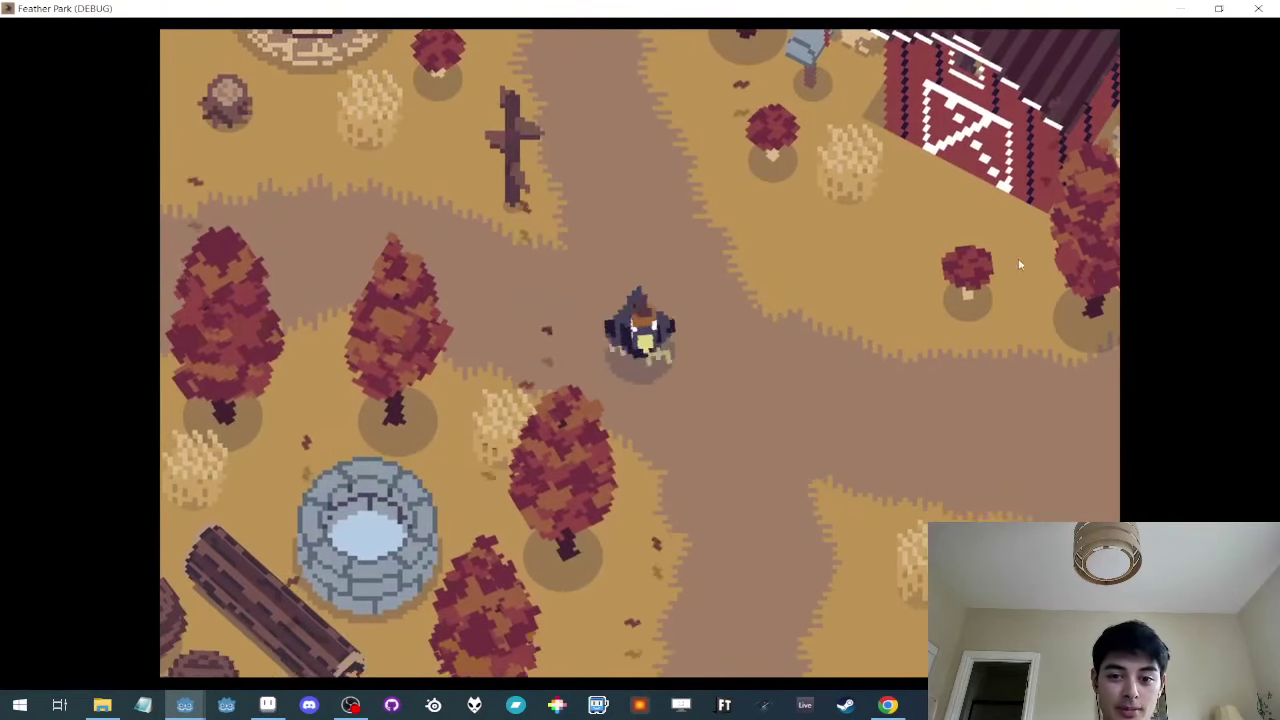
pyautogui.press('Left')
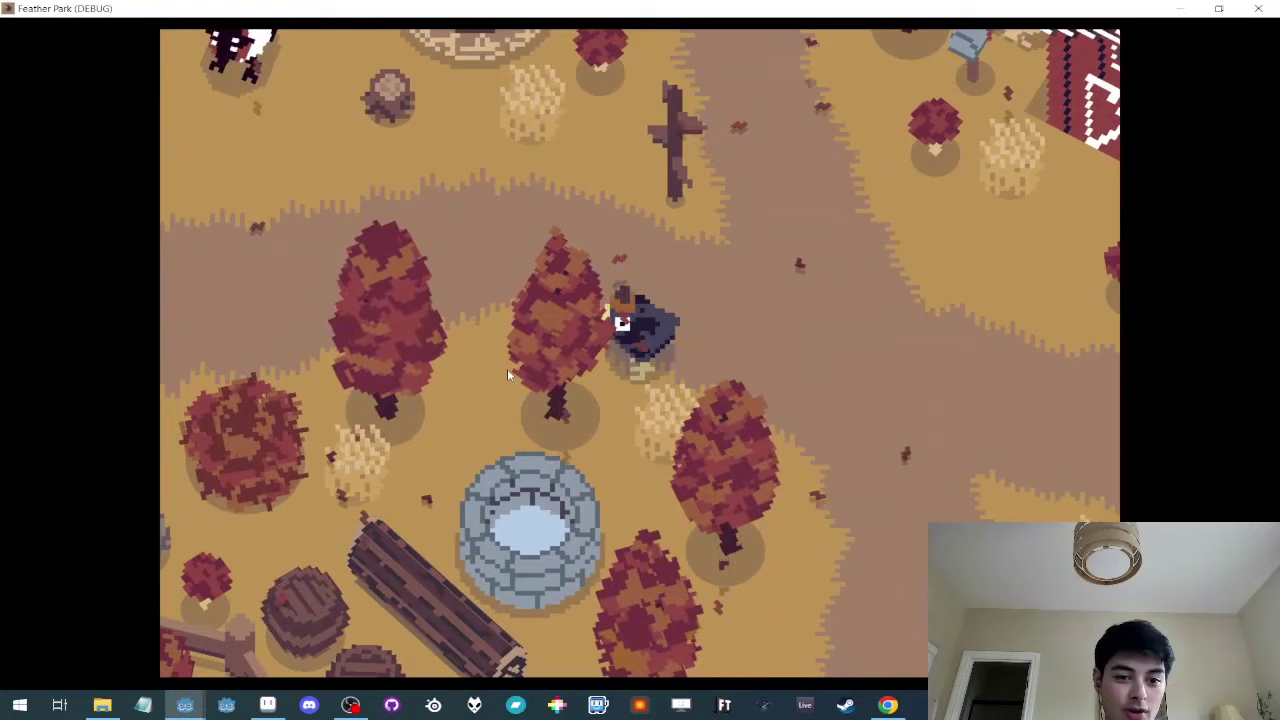
pyautogui.press('w')
pyautogui.press('a')
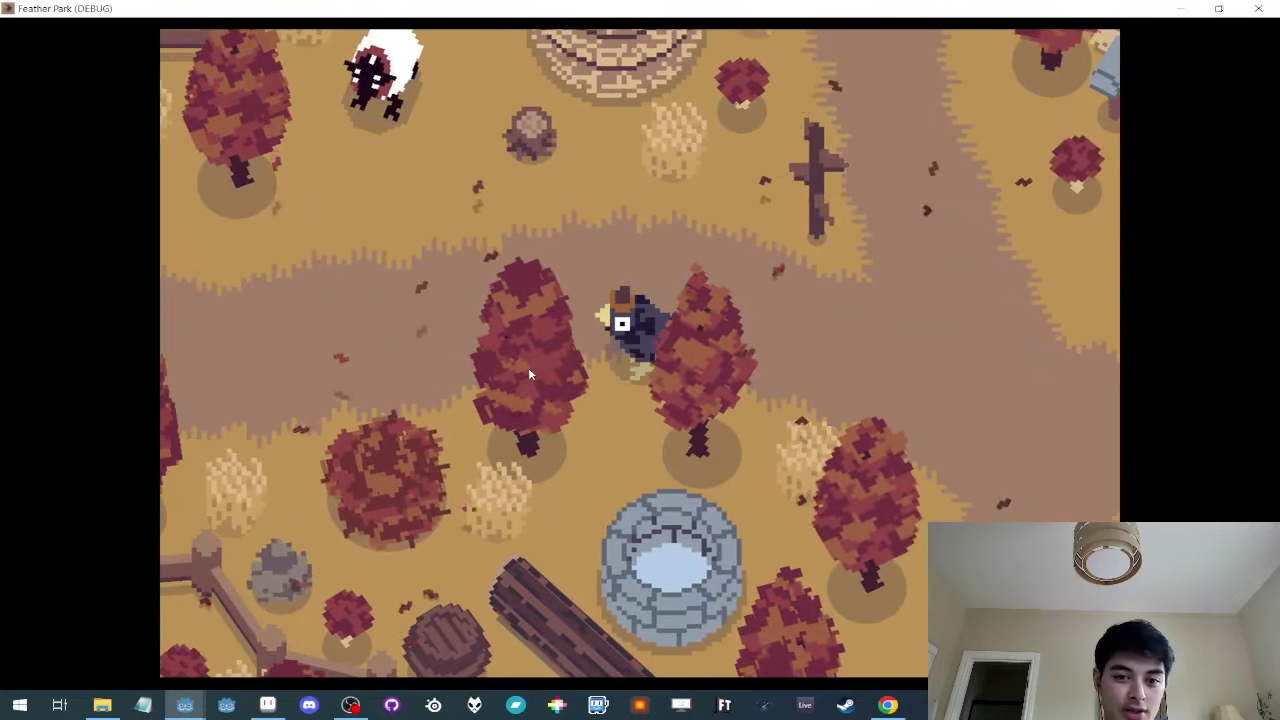
pyautogui.press('a')
pyautogui.press('w')
pyautogui.press('d')
pyautogui.press('s')
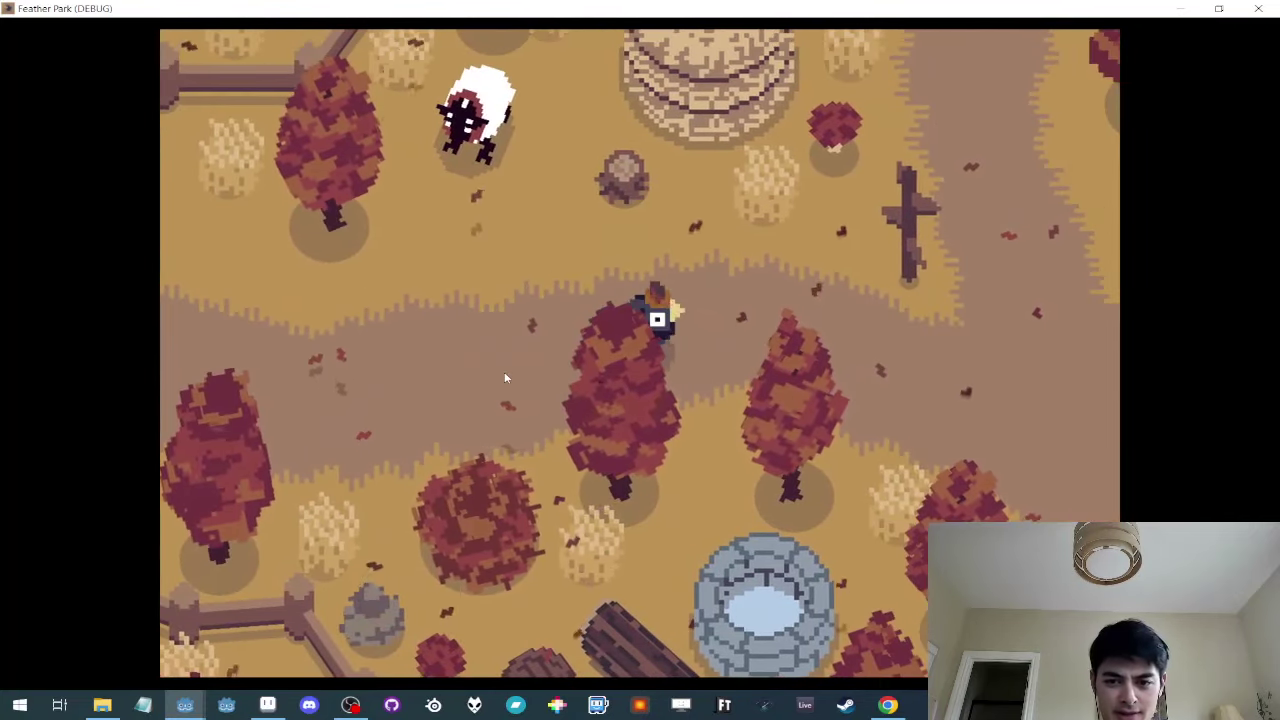
# Step: Walk the bird down past the well towards the white chicken and back up to the trees beside the path
pyautogui.press('w')
pyautogui.press('Right')
pyautogui.press('Down')
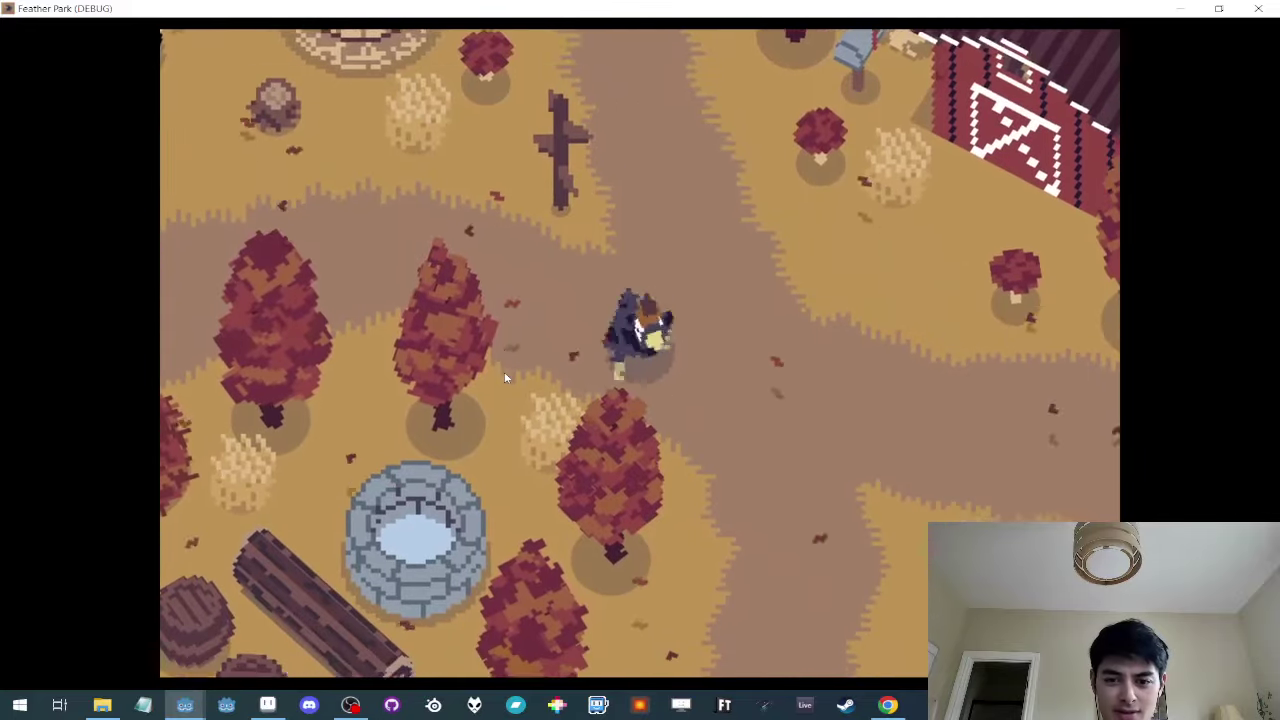
pyautogui.press('Left')
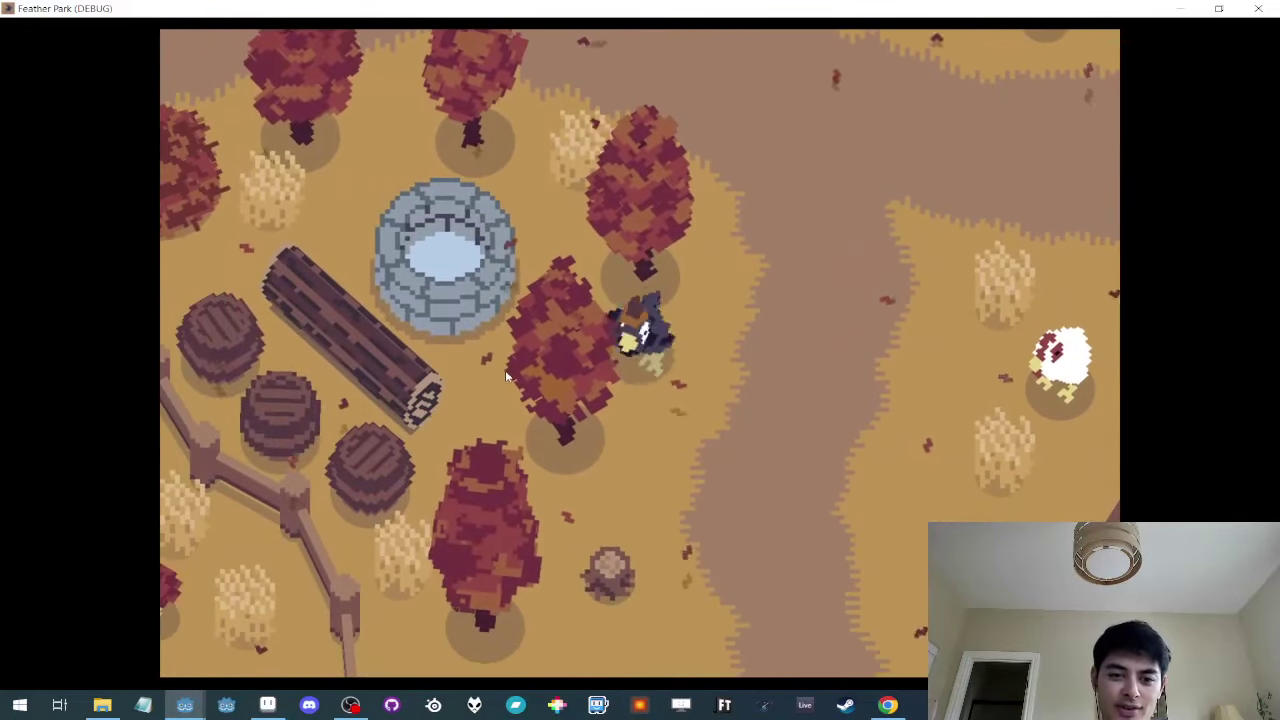
pyautogui.press('Right')
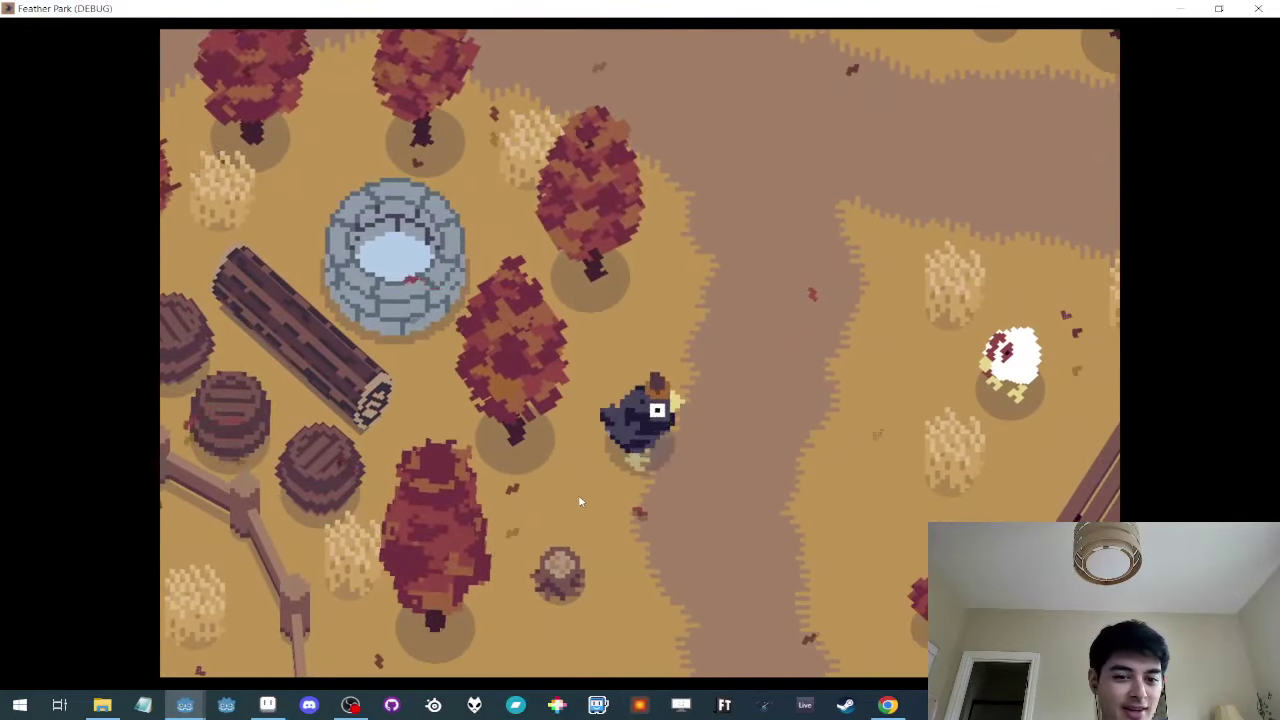
pyautogui.press('Down')
pyautogui.press('Right')
pyautogui.press('Up')
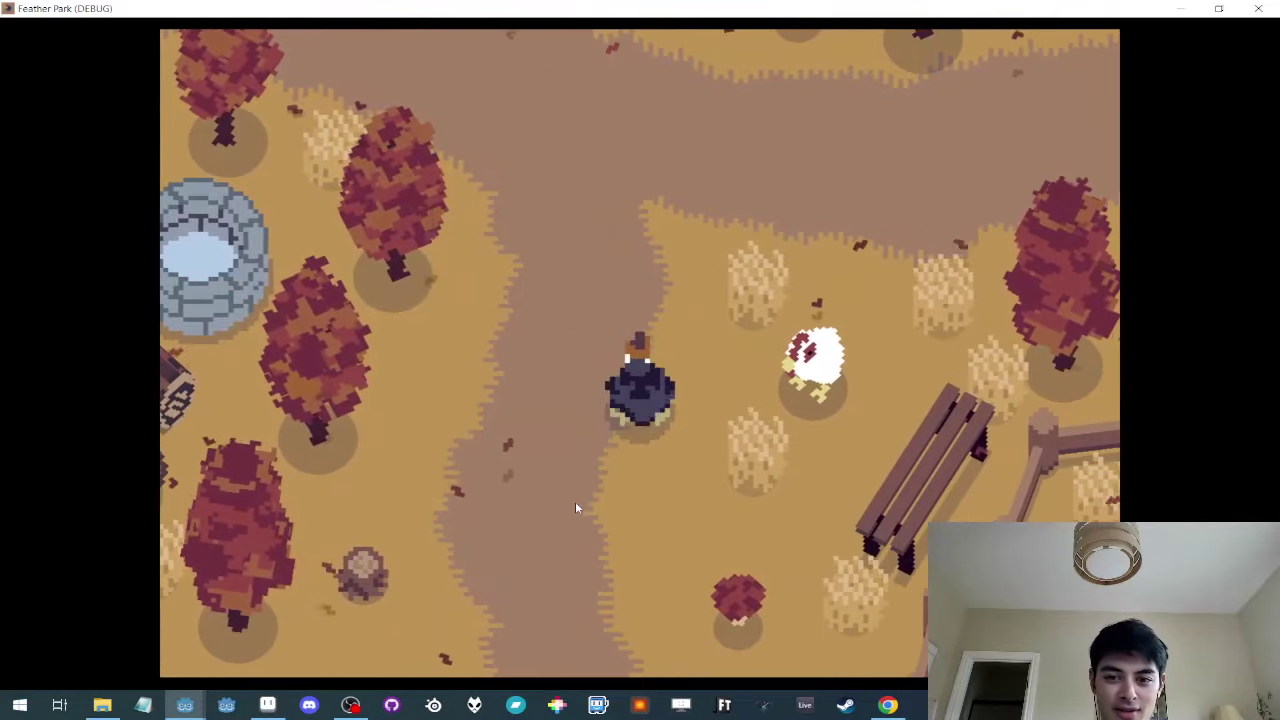
pyautogui.press('Up')
pyautogui.press('Left')
pyautogui.press('Up')
pyautogui.press('Left')
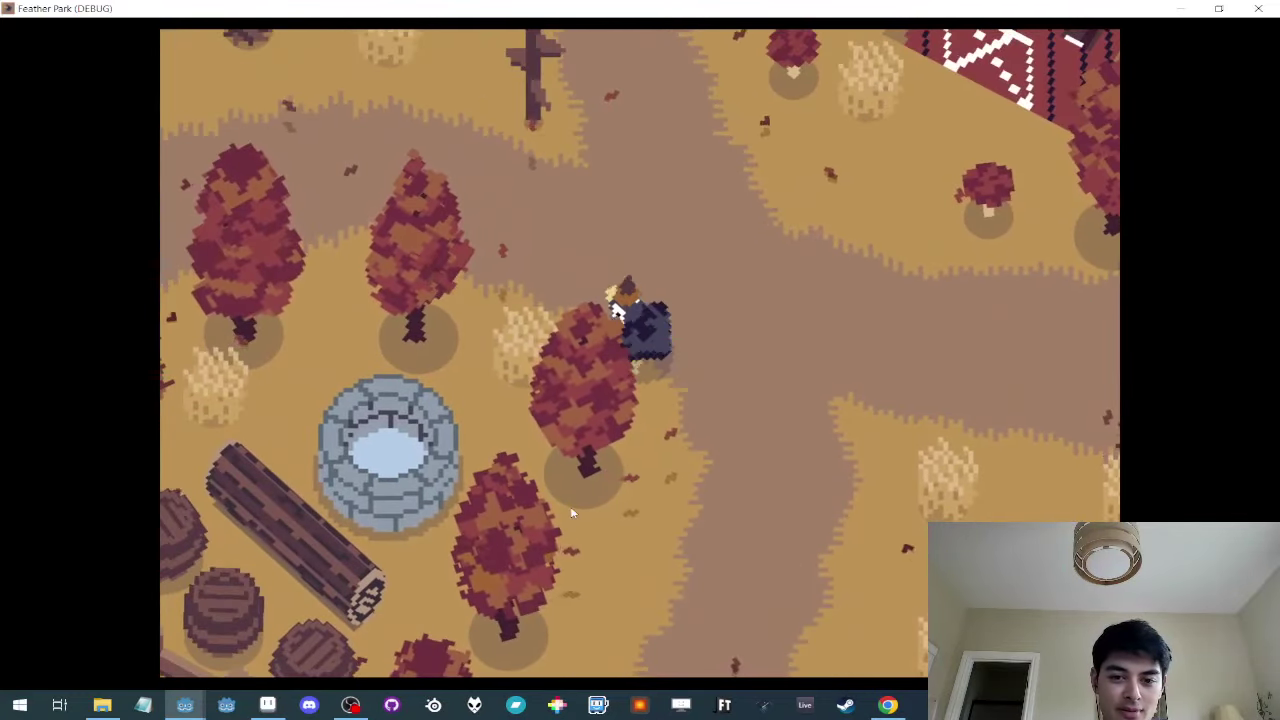
# Step: Walk the bird up past the signpost to the hay bale, and back down the path into the southern area
pyautogui.press('Up')
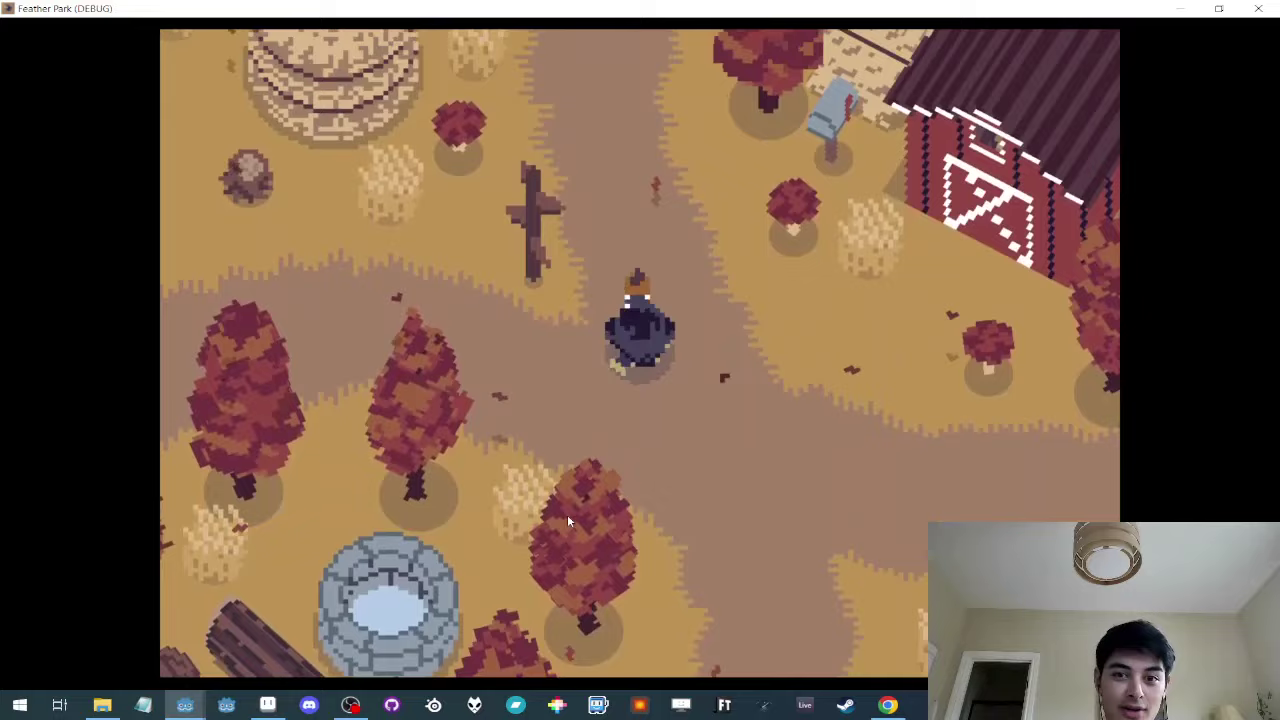
pyautogui.press('Up')
pyautogui.press('Left')
pyautogui.press('Up')
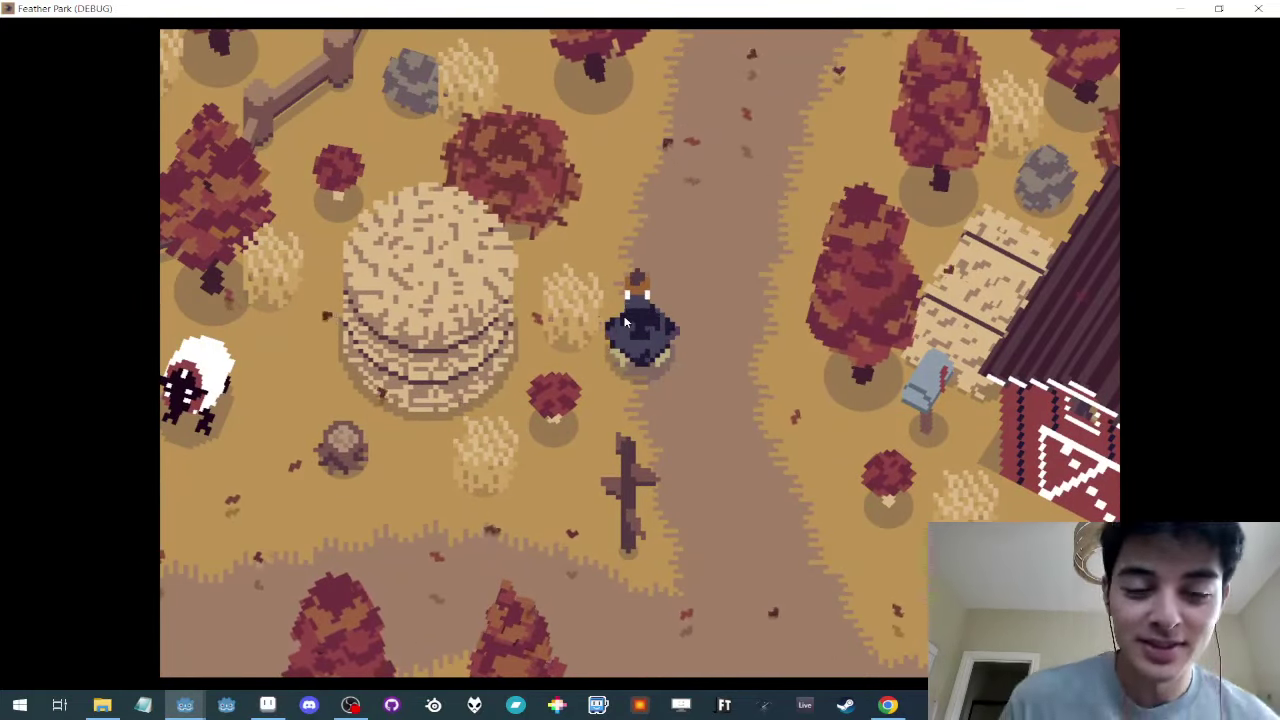
pyautogui.press('Down')
pyautogui.press('Right')
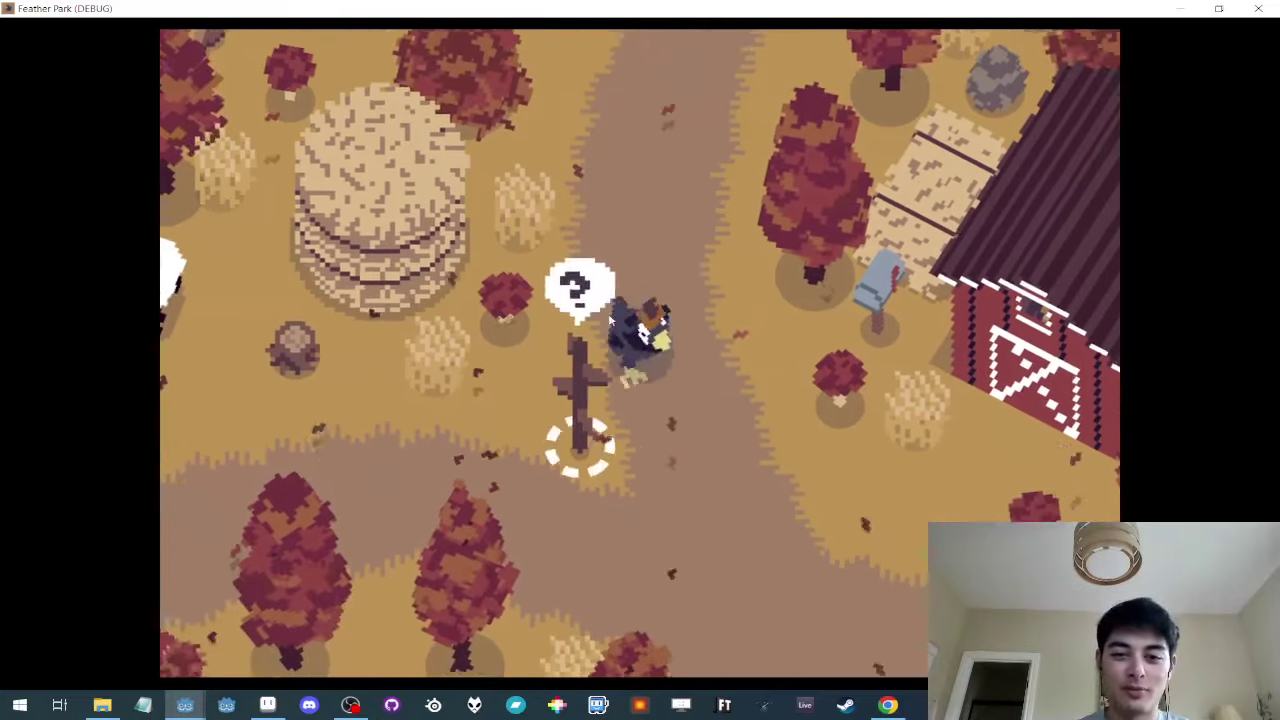
pyautogui.press('Down')
pyautogui.press('Left')
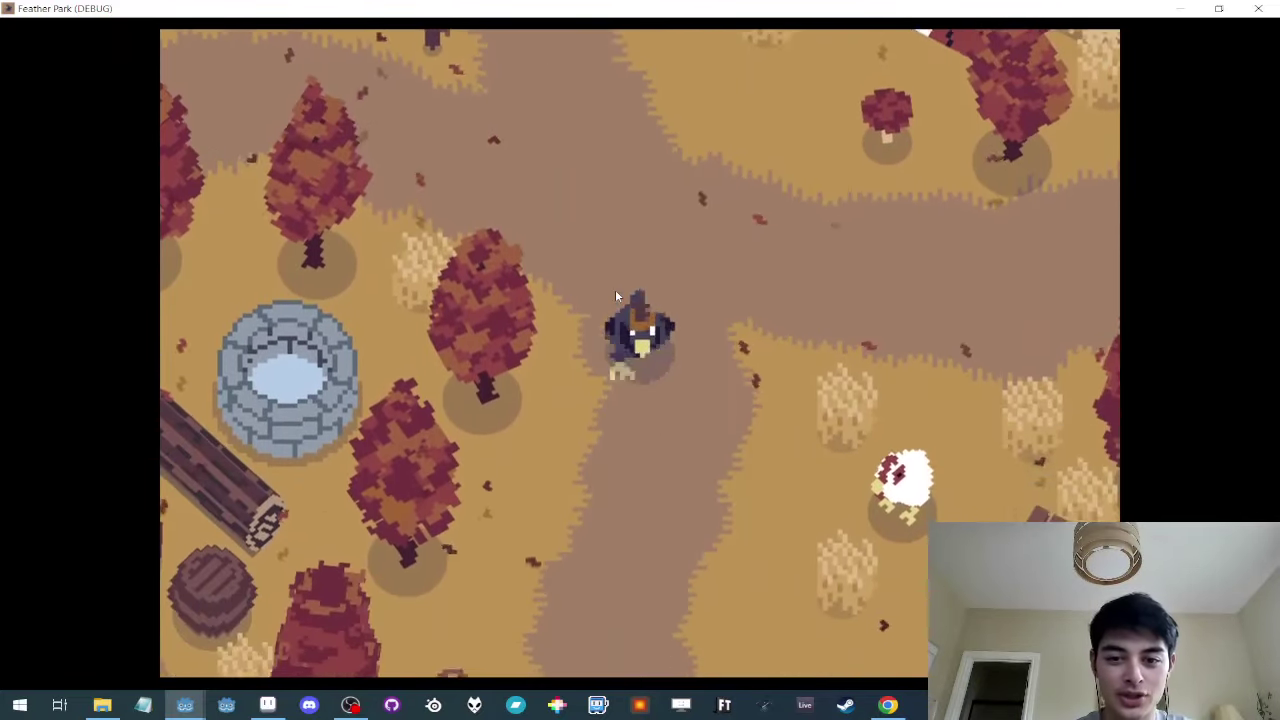
pyautogui.press('Down')
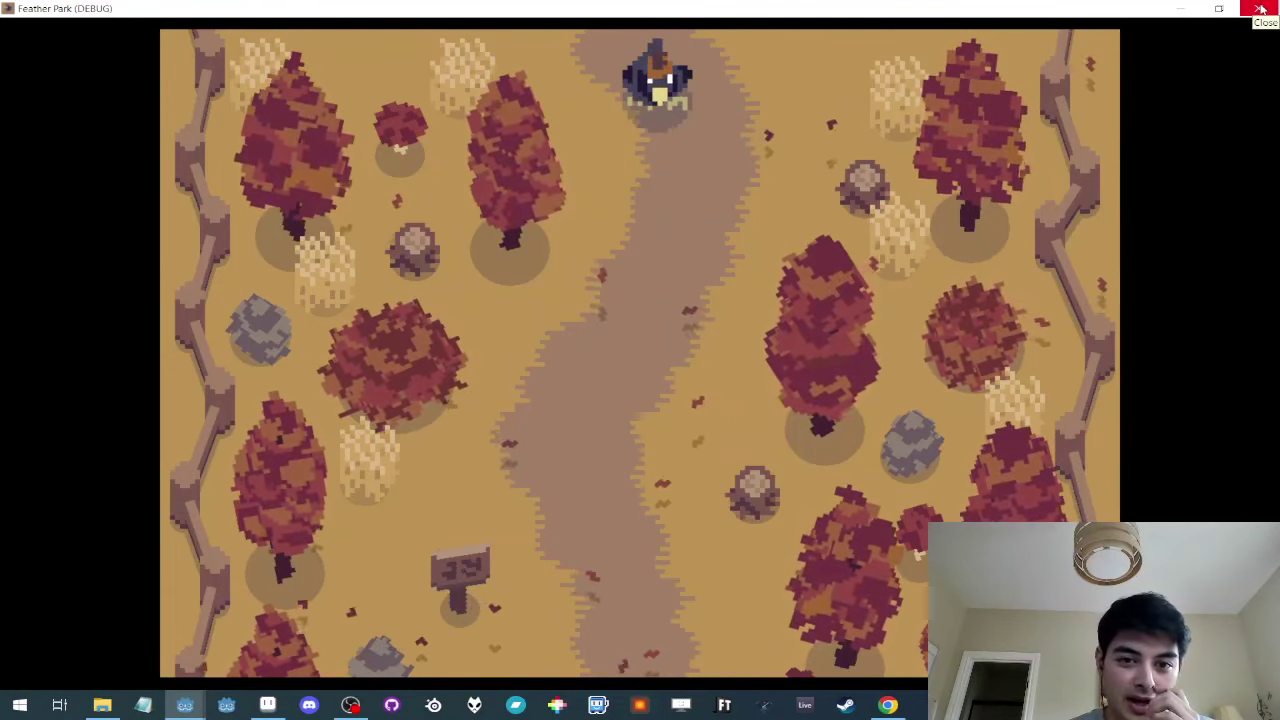
# Step: Close the running game and set the window's stretch mode to viewport in the project settings
pyautogui.click(1260, 8)
pyautogui.click(64, 29)
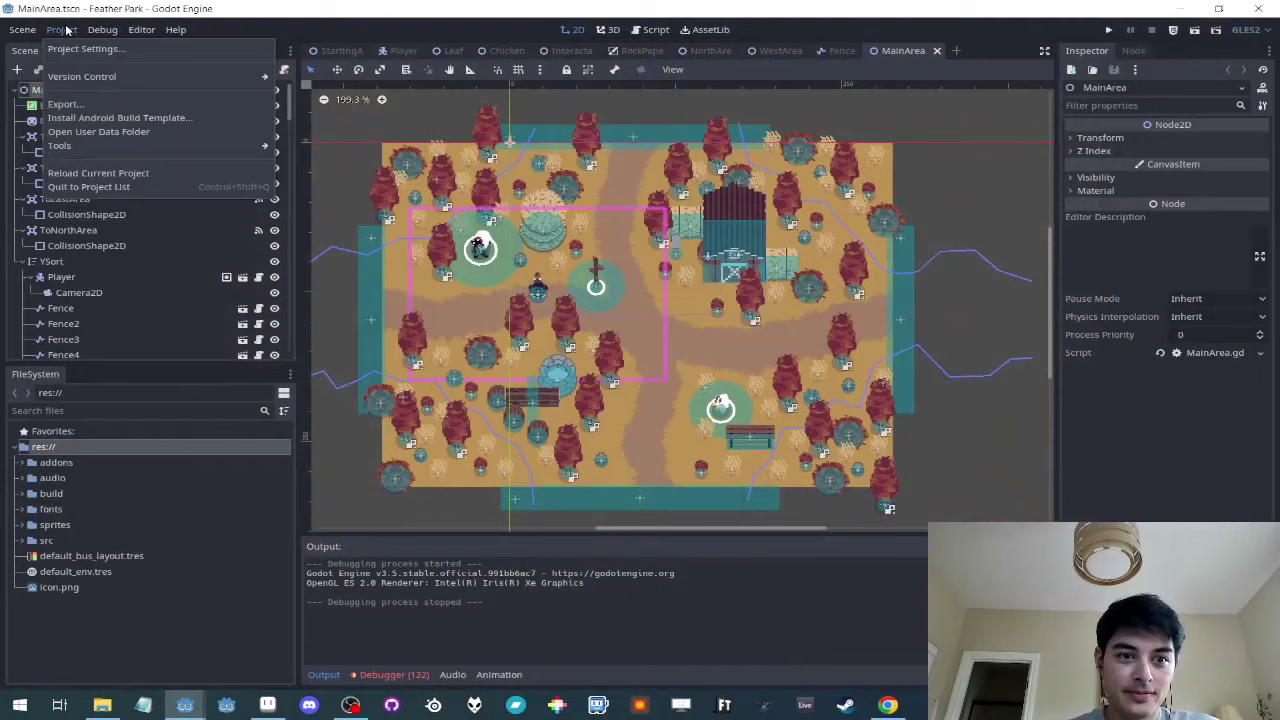
pyautogui.click(82, 49)
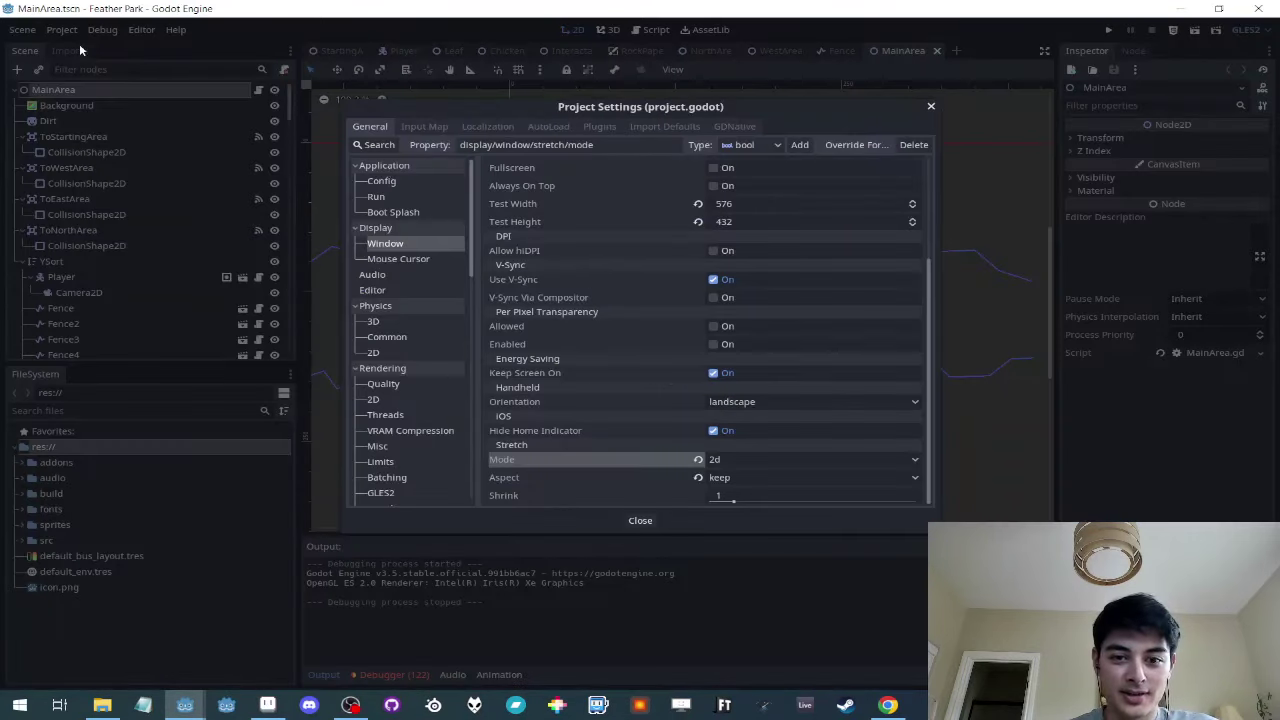
pyautogui.click(752, 460)
pyautogui.click(754, 509)
pyautogui.click(639, 520)
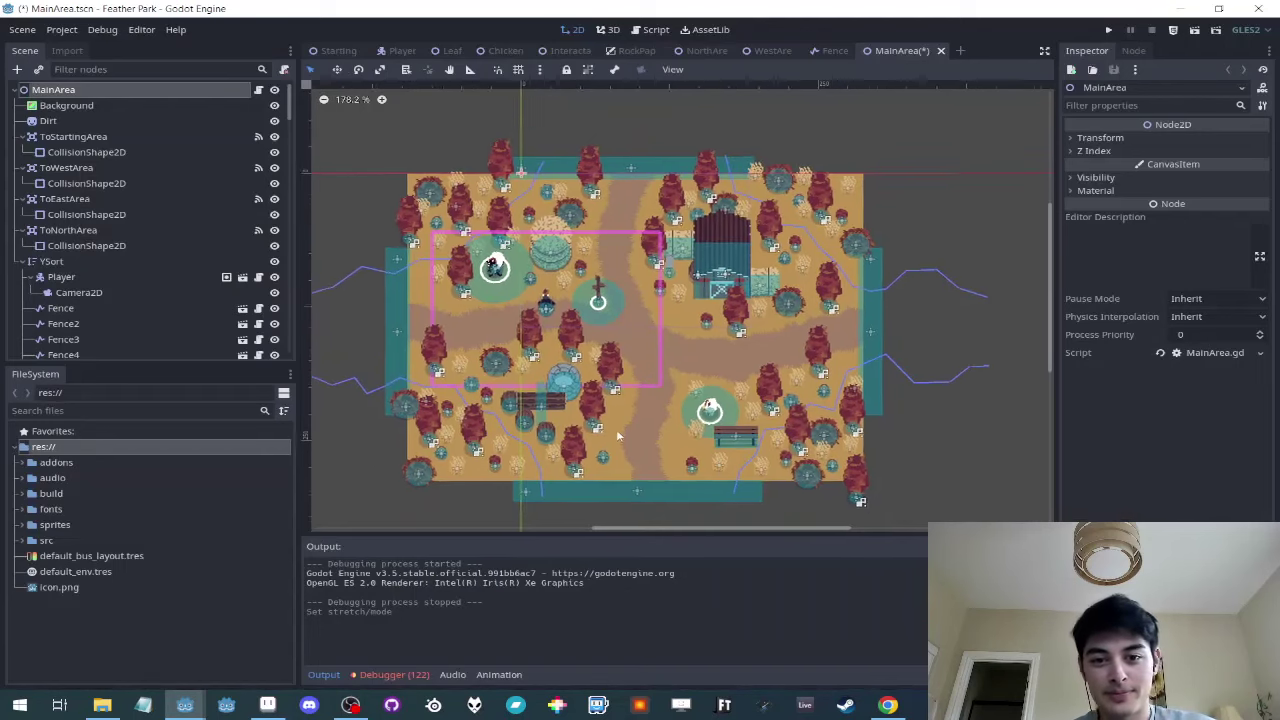
# Step: Save the MainArea scene, view the WestArea scene and return to MainArea
pyautogui.moveTo(617, 436); pyautogui.dragTo(651, 416, button='middle')
pyautogui.click(379, 194)
pyautogui.hotkey('ctrl', 's')
pyautogui.click(772, 51)
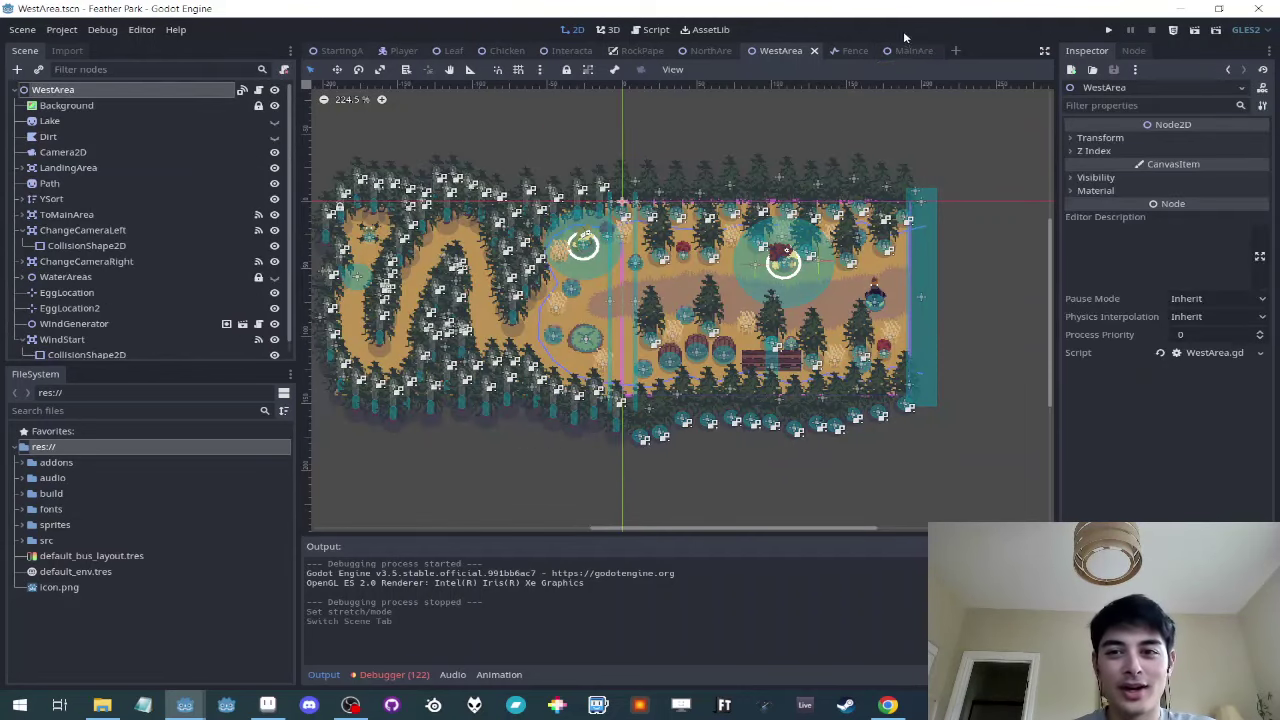
pyautogui.click(907, 51)
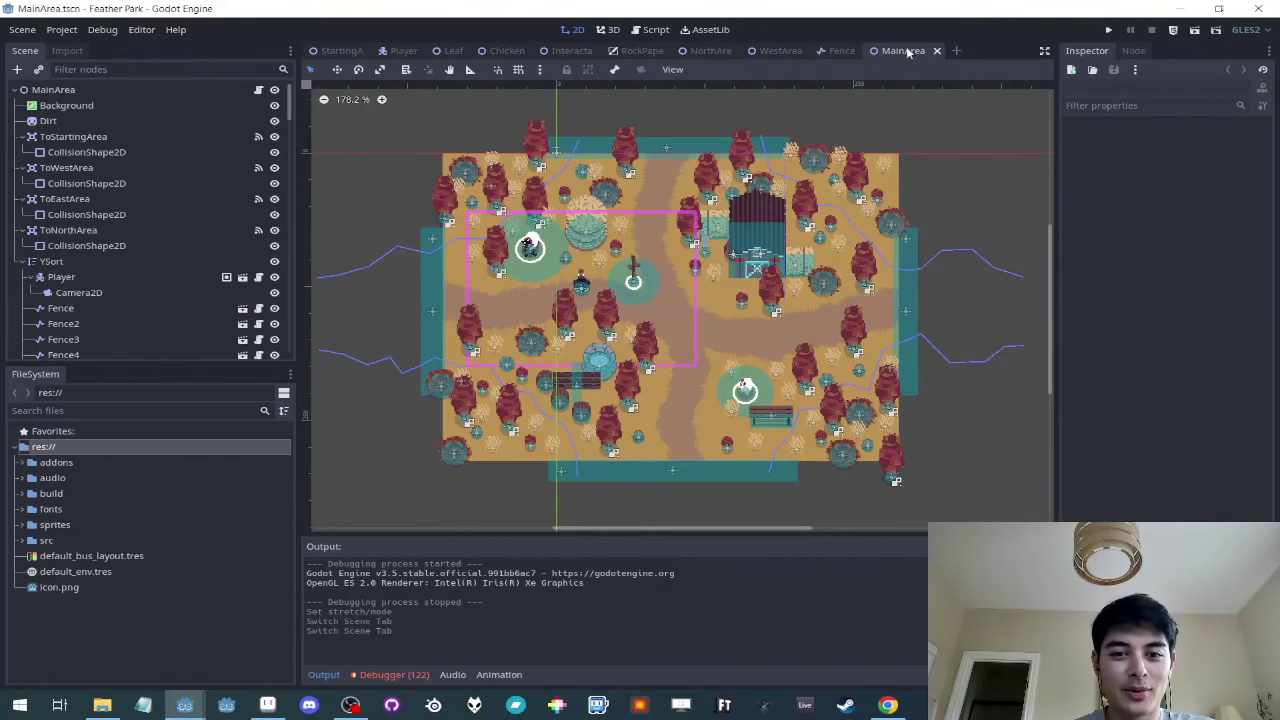